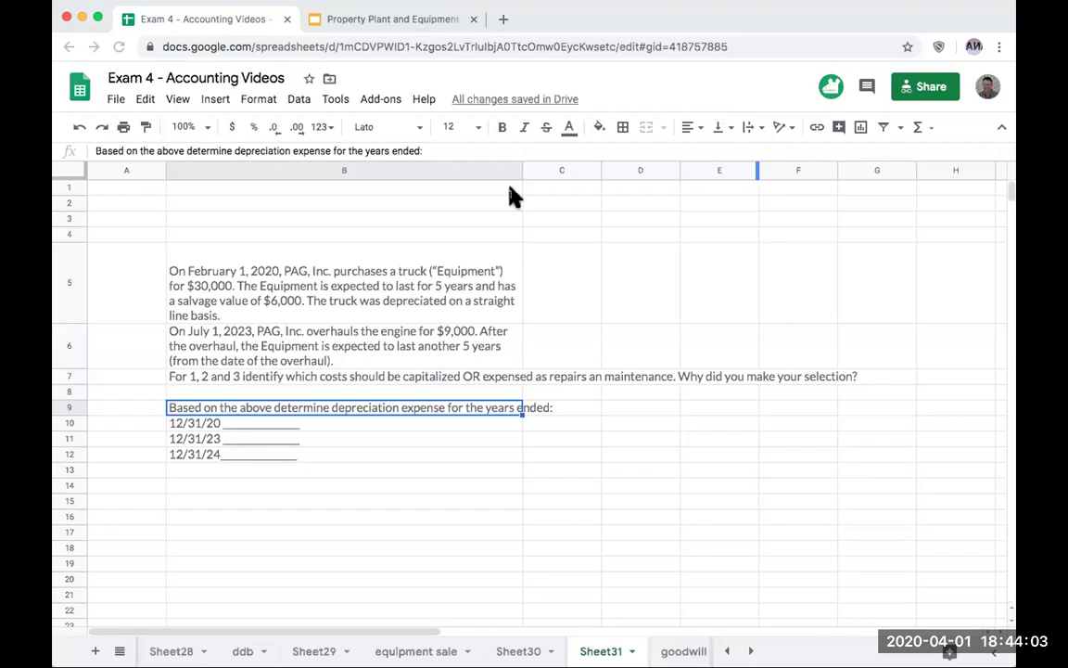
Review the overhaul and question lines, then start an 'AC -' label below the questions
click(378, 355)
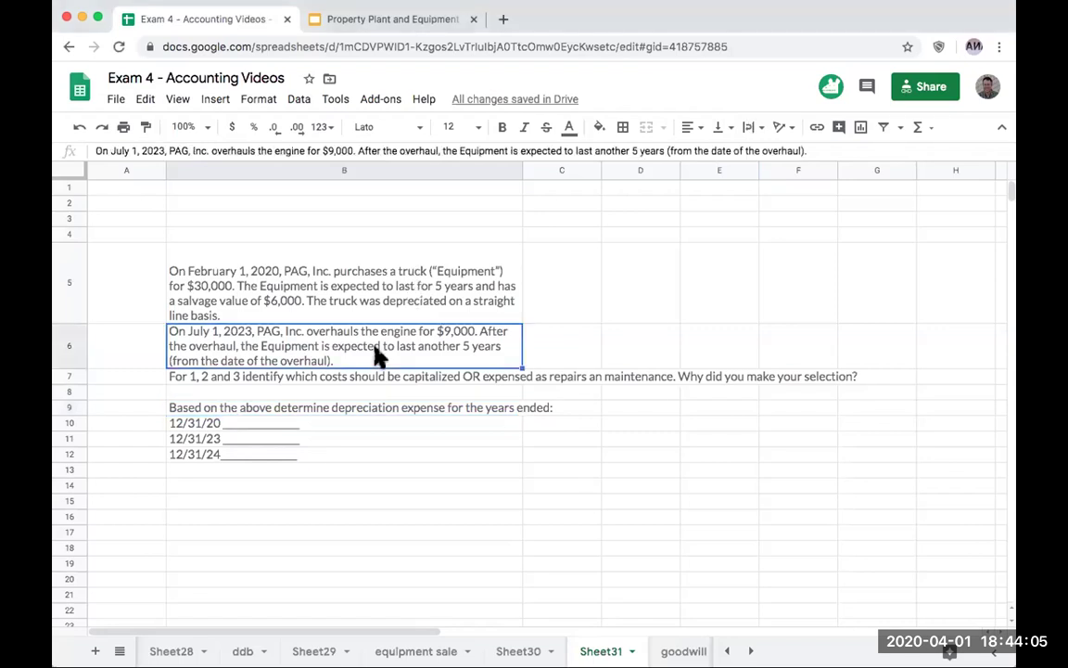
click(276, 441)
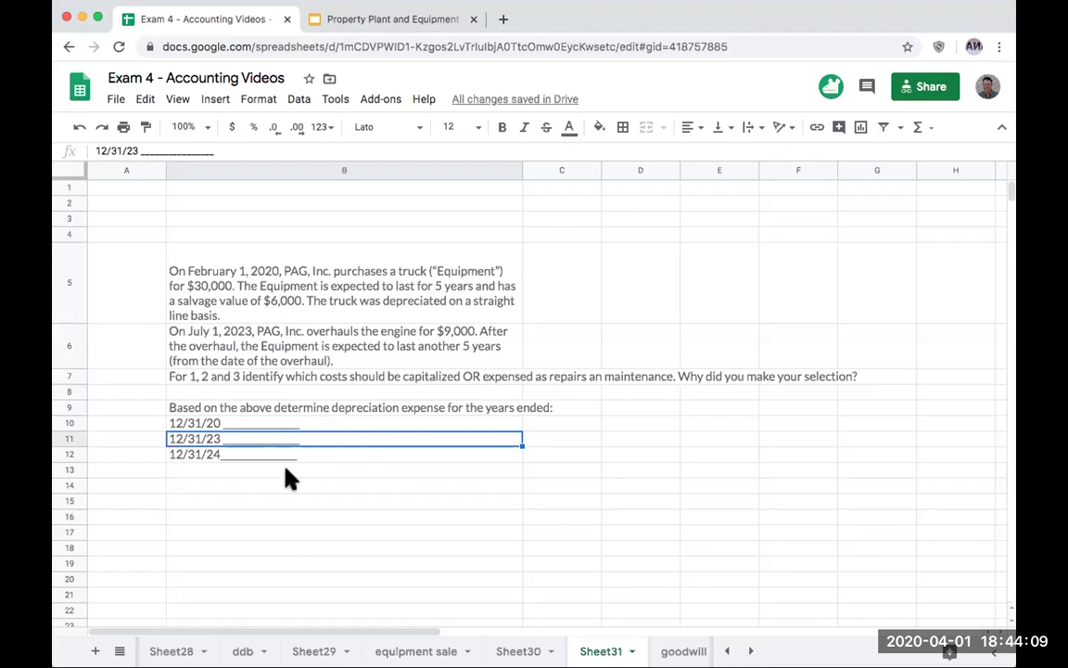
click(374, 423)
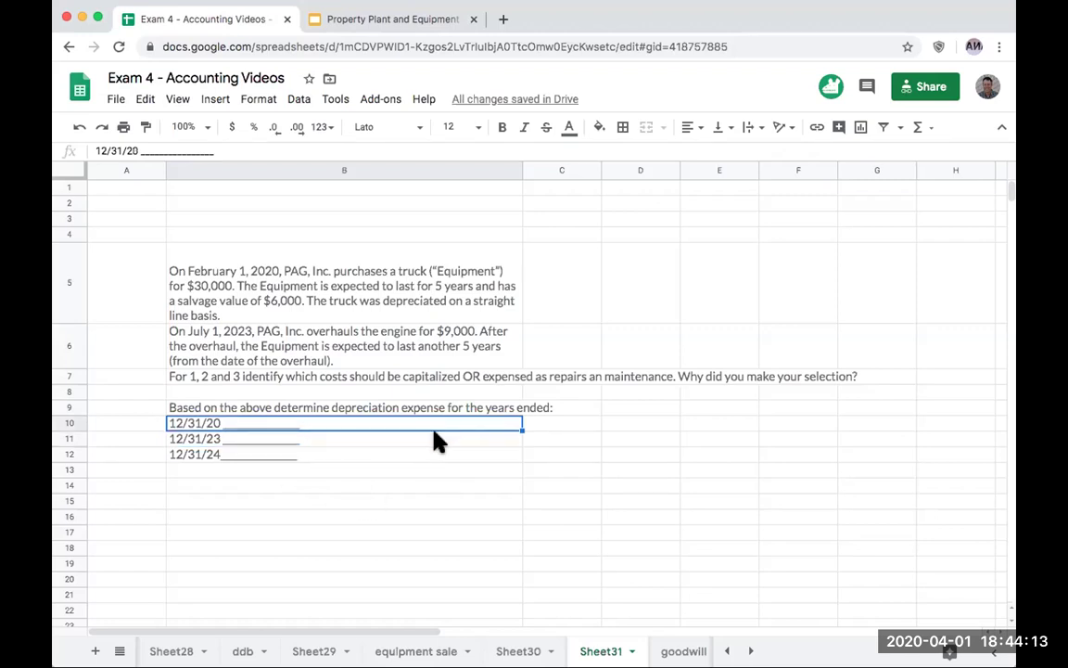
click(342, 470)
click(334, 502)
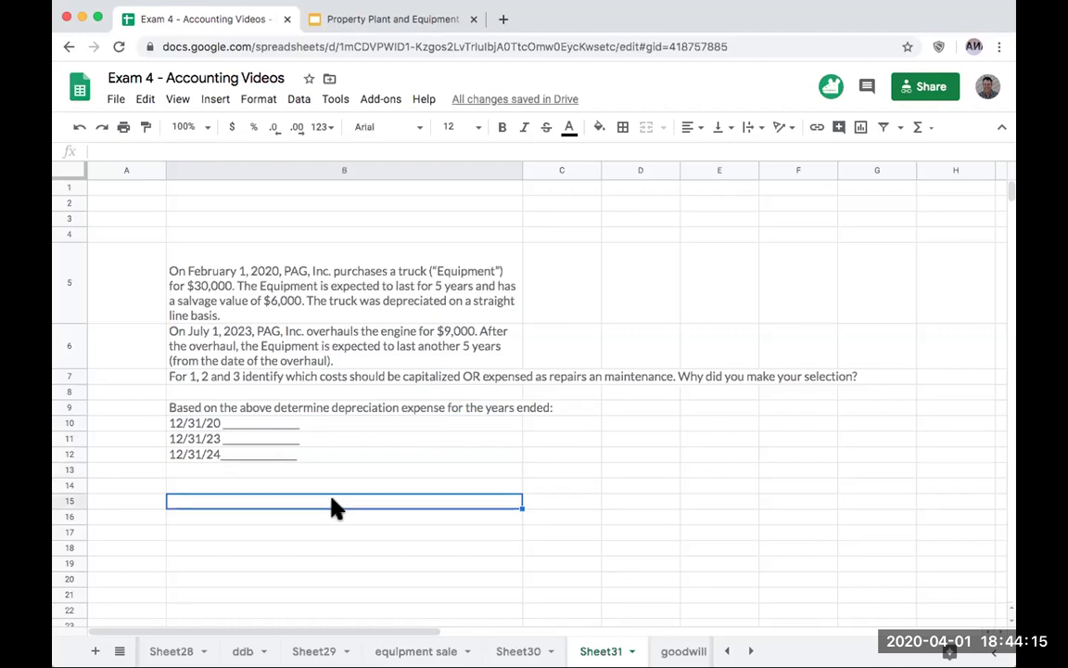
text(AC -)
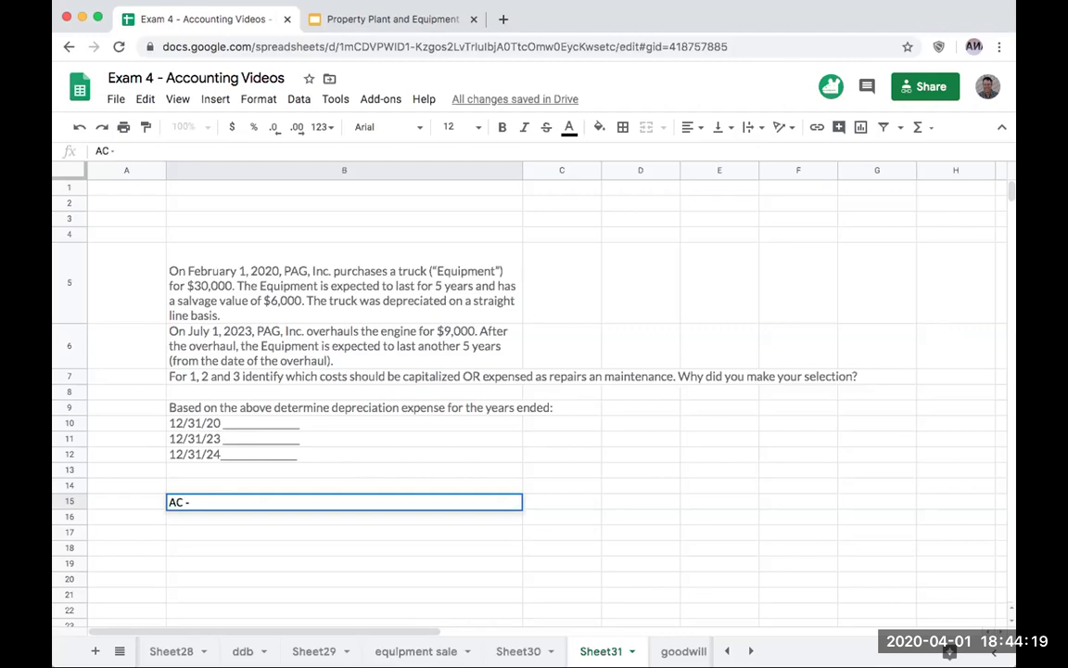
click(1001, 127)
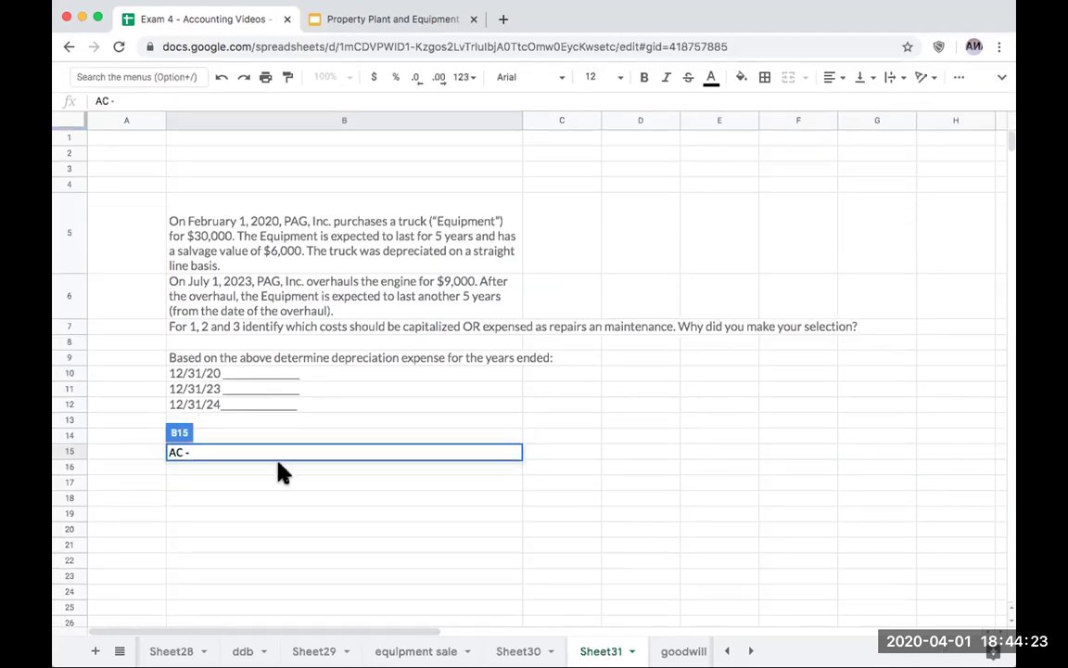
key(Return)
Complete the label as 'AC - SV' over 'EUL' with a dividing border between them
click(248, 447)
key(Return)
text(SV)
key(Return)
text(EUL)
key(Return)
click(249, 467)
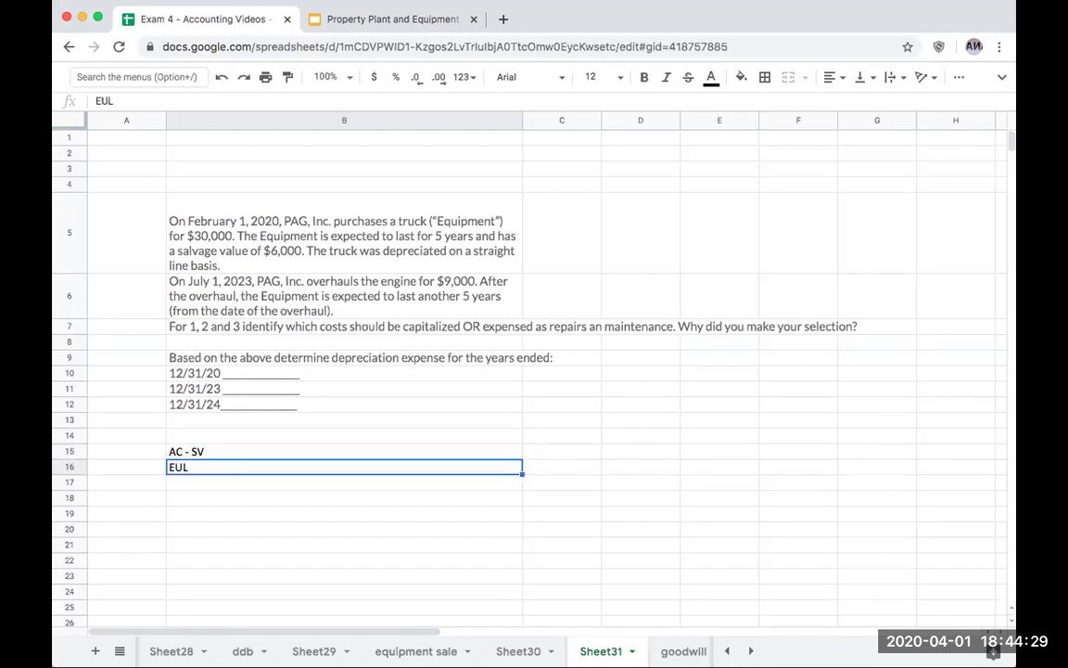
click(764, 77)
click(794, 131)
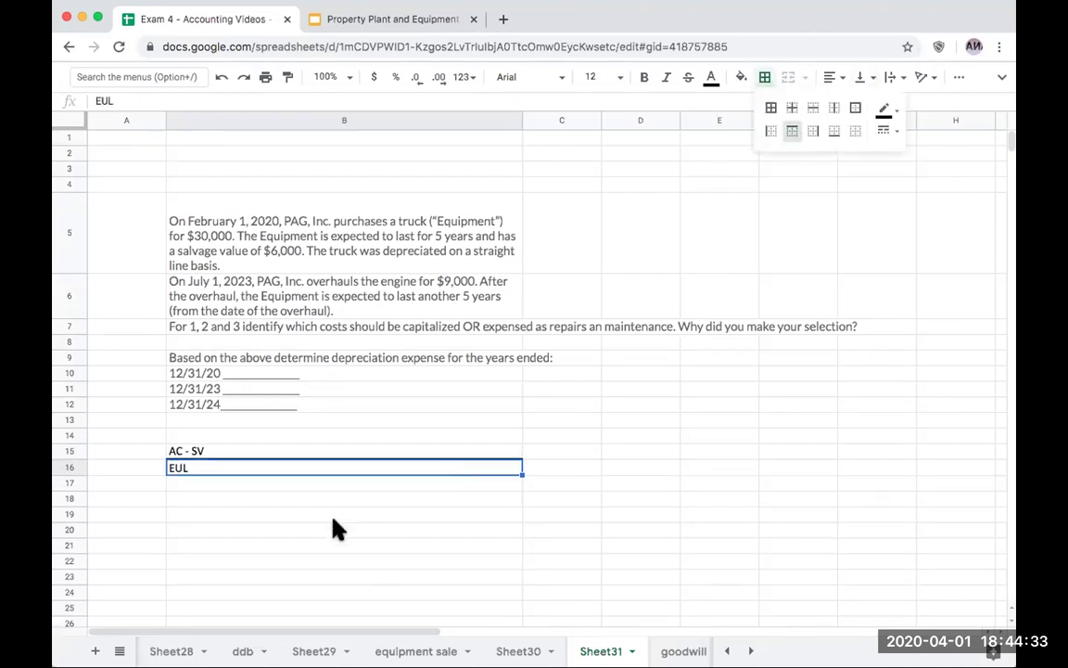
click(279, 435)
click(561, 452)
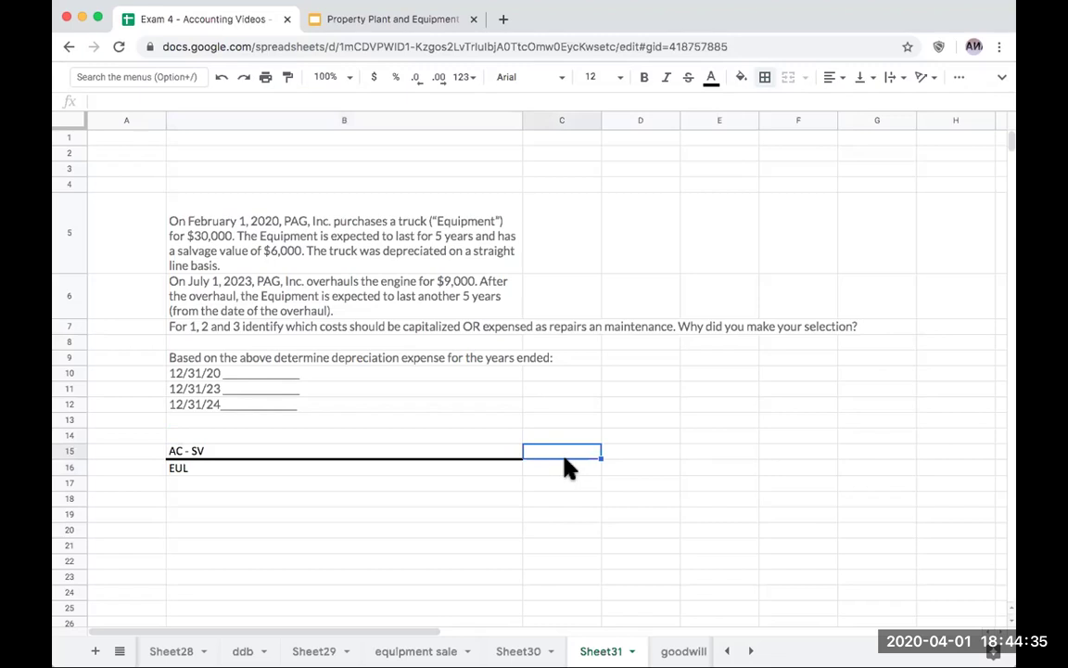
Enter '30,000-6,000' over '5 years' beneath, separated by a border line
key(Down)
key(Down)
key(Left)
key(Down)
text(30,000)
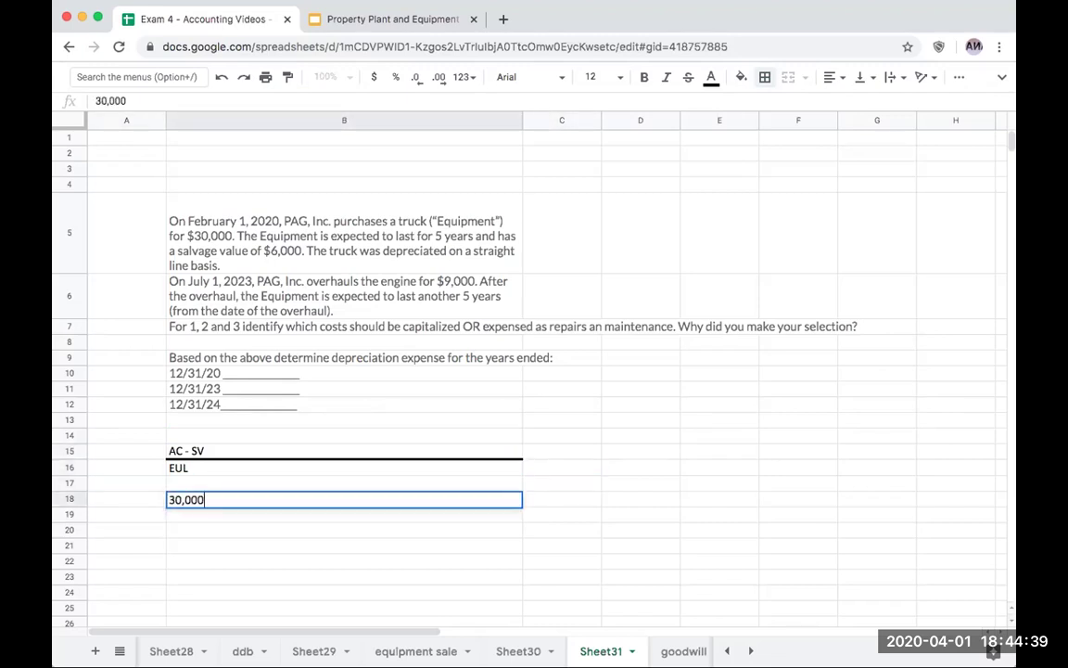
text(-6,000)
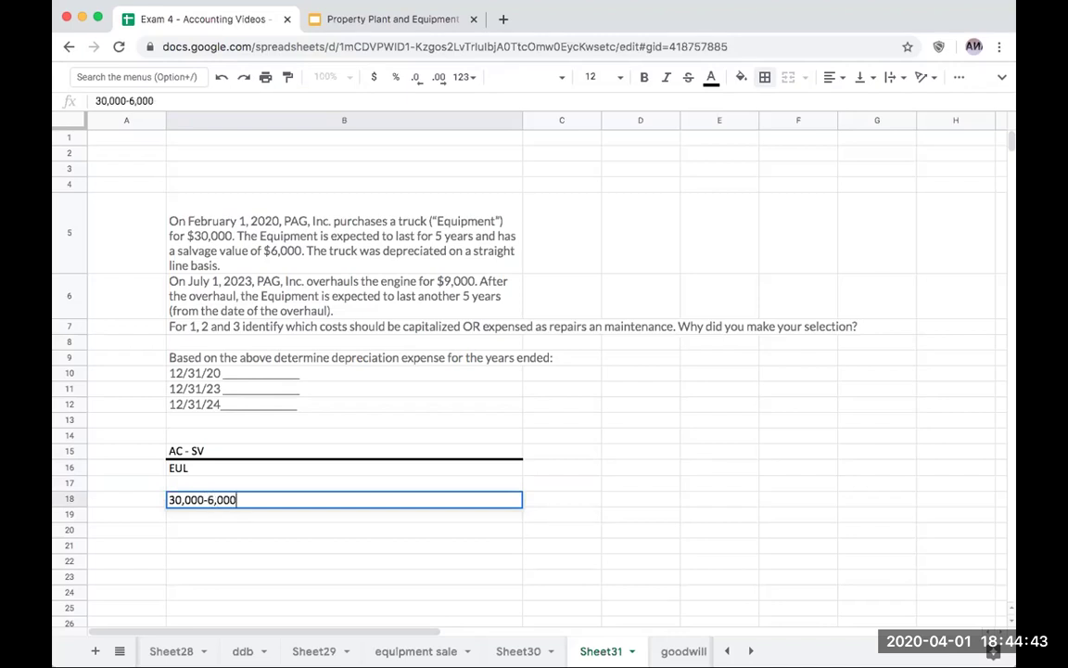
key(Return)
text(5 years)
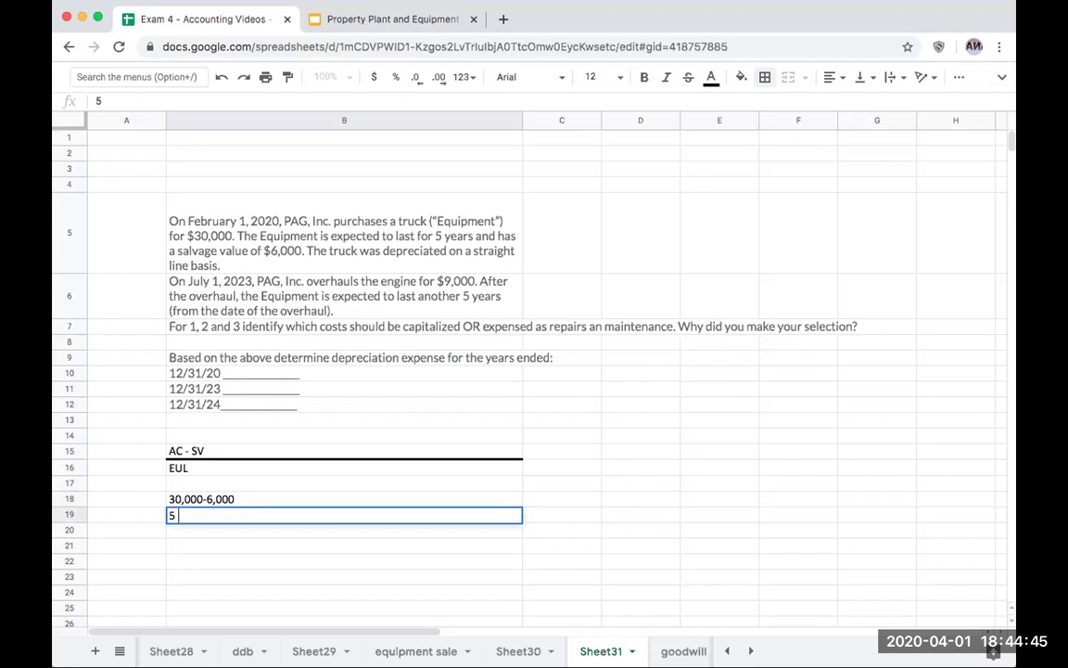
key(Return)
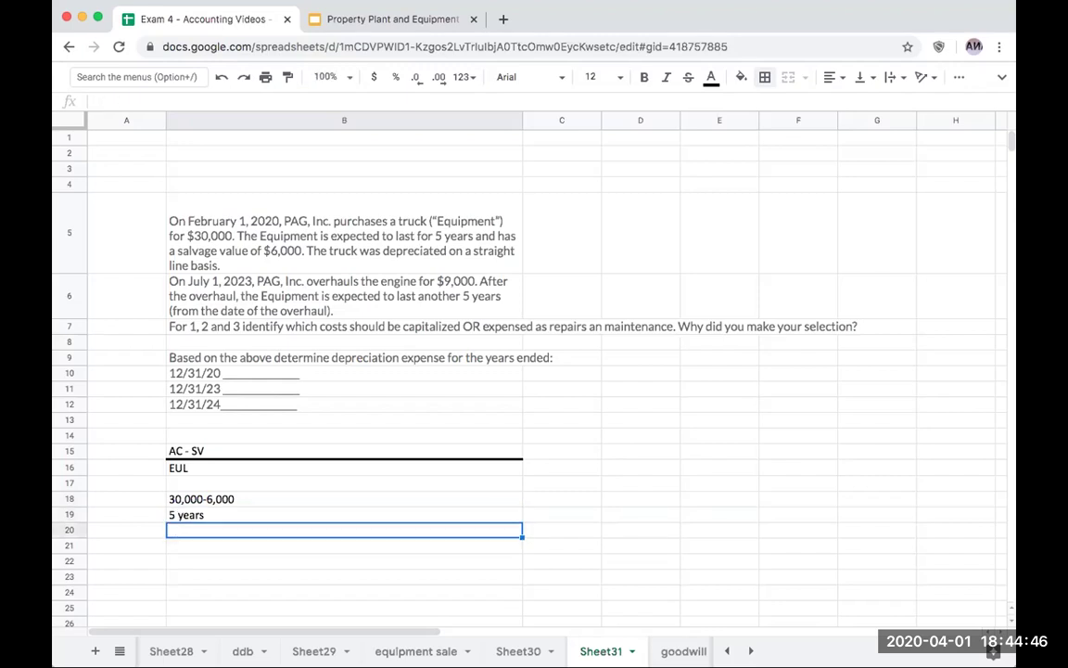
click(404, 500)
click(381, 515)
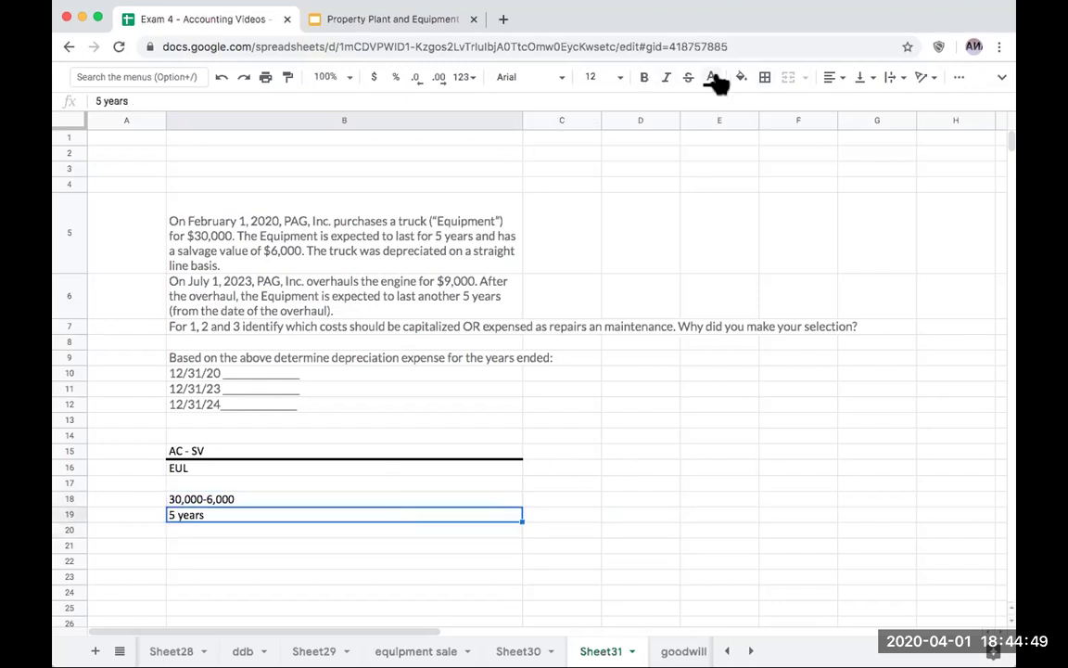
click(765, 77)
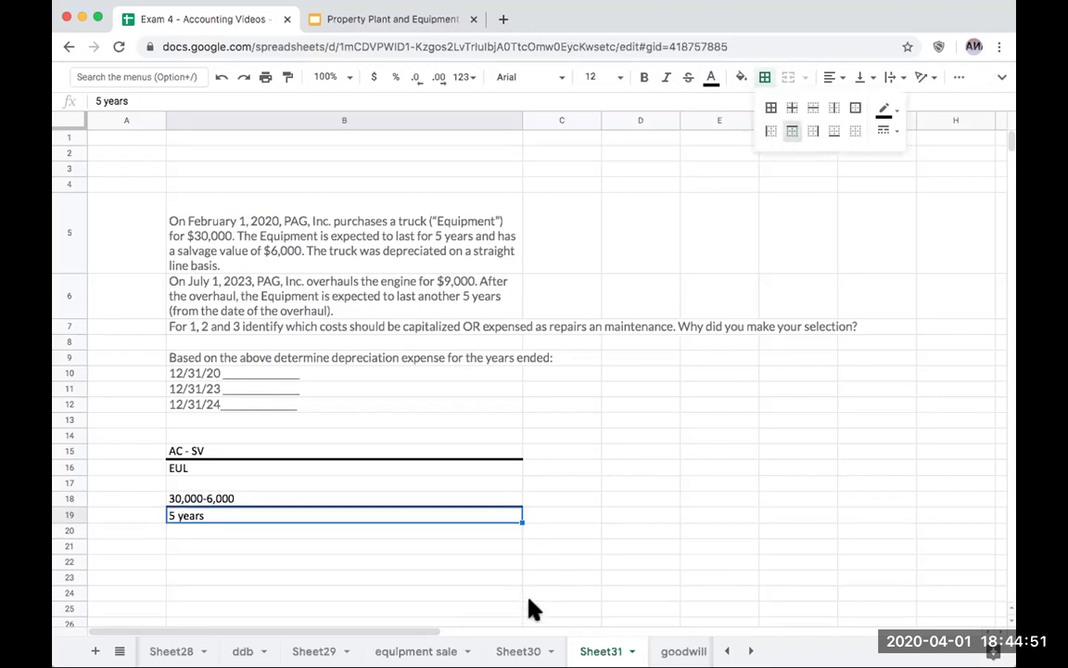
click(549, 503)
Put 24000 and 5 in C18:C19, =C18/C19 in D18, labelled 'annual depreciation expense'
click(555, 501)
text(24)
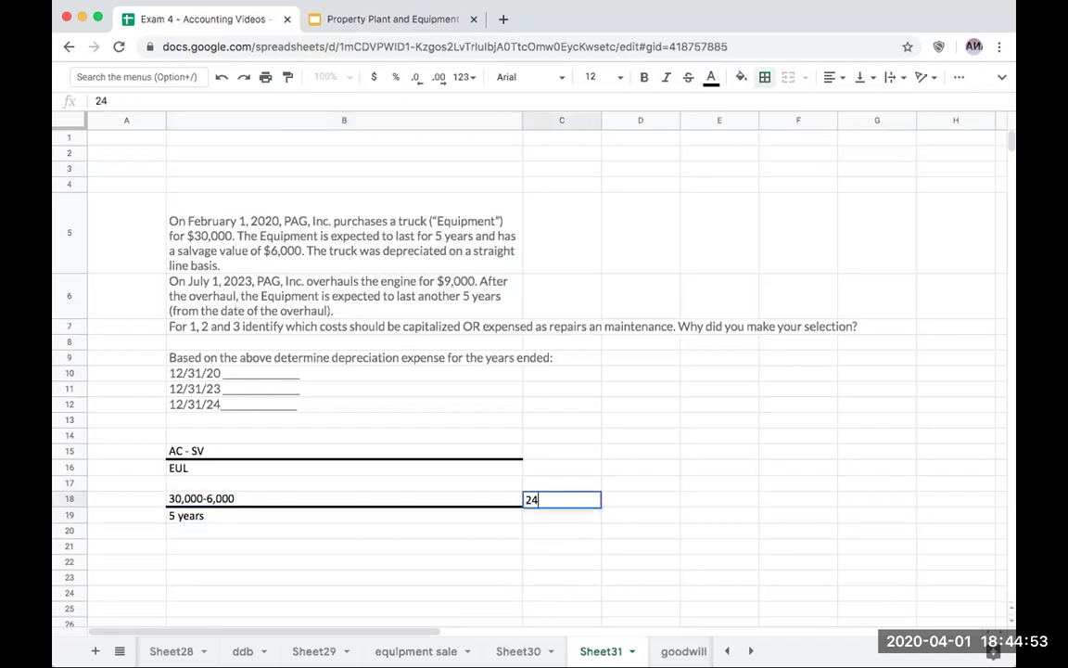
text(000)
key(Return)
text(5)
click(640, 499)
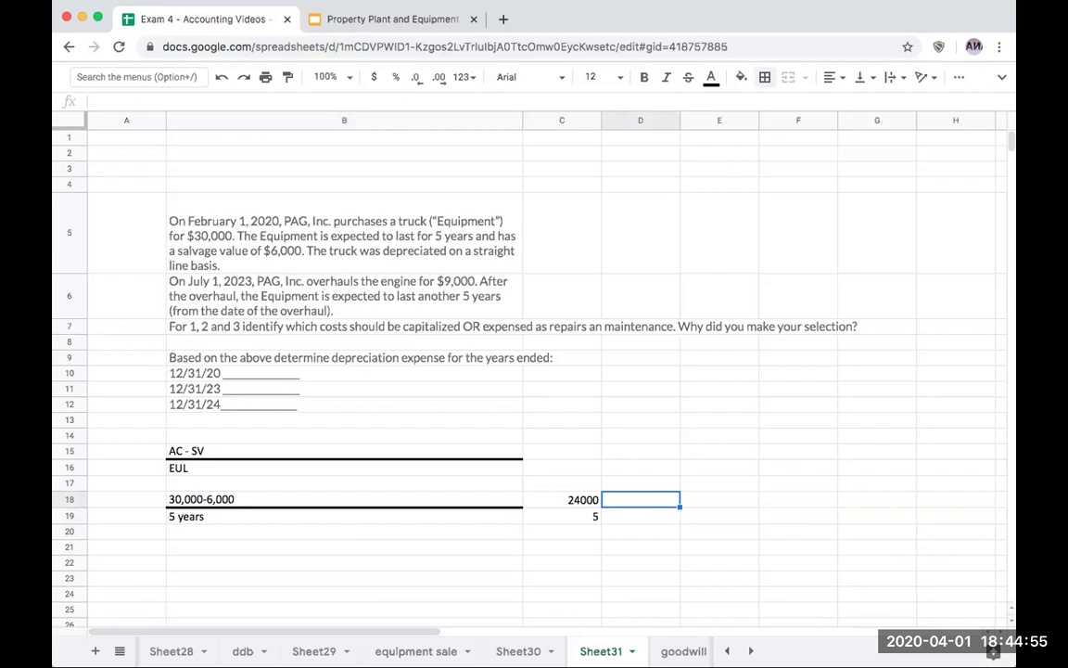
text(=C18/C19)
key(Return)
click(719, 499)
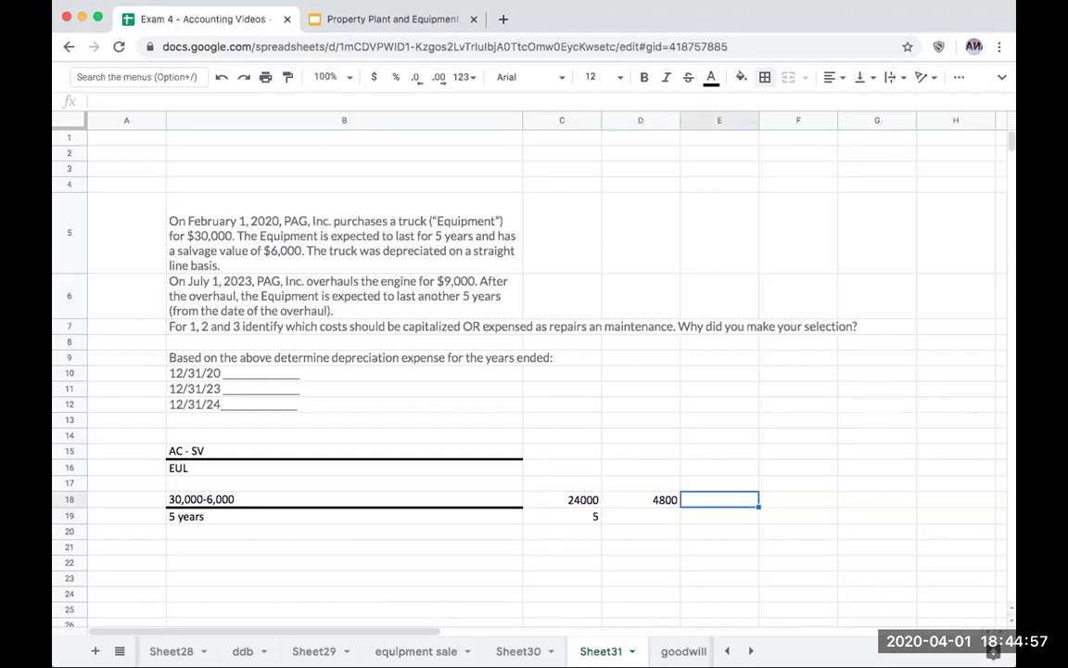
text(annual depreciation expense)
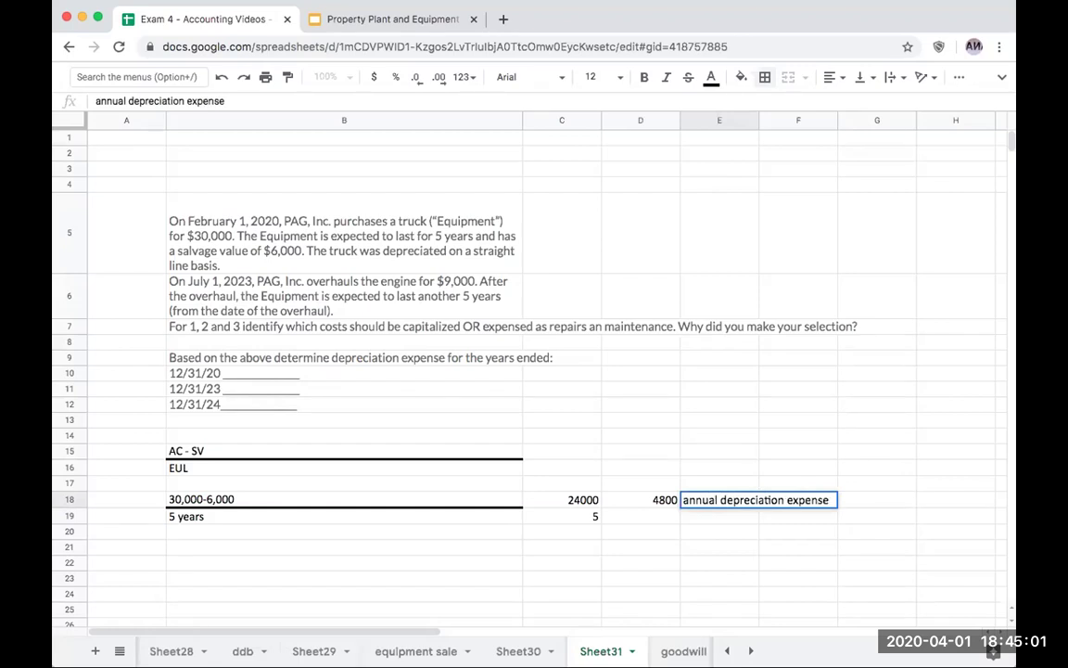
key(Return)
Format the 24000 base as whole-dollar currency and add a dividing border above the 5
click(583, 503)
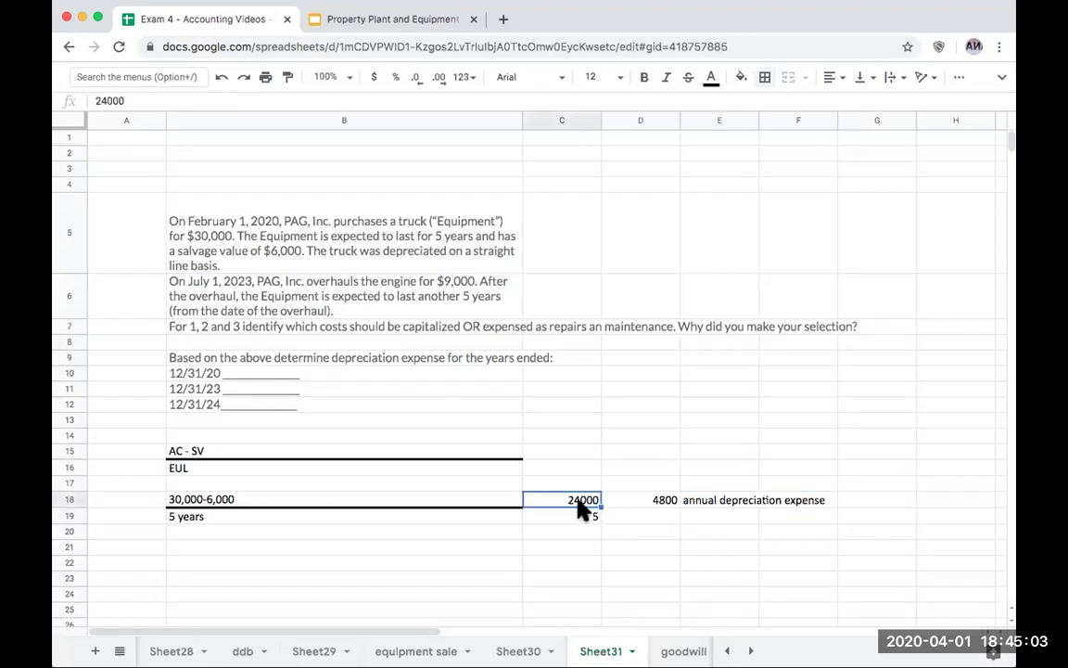
click(374, 77)
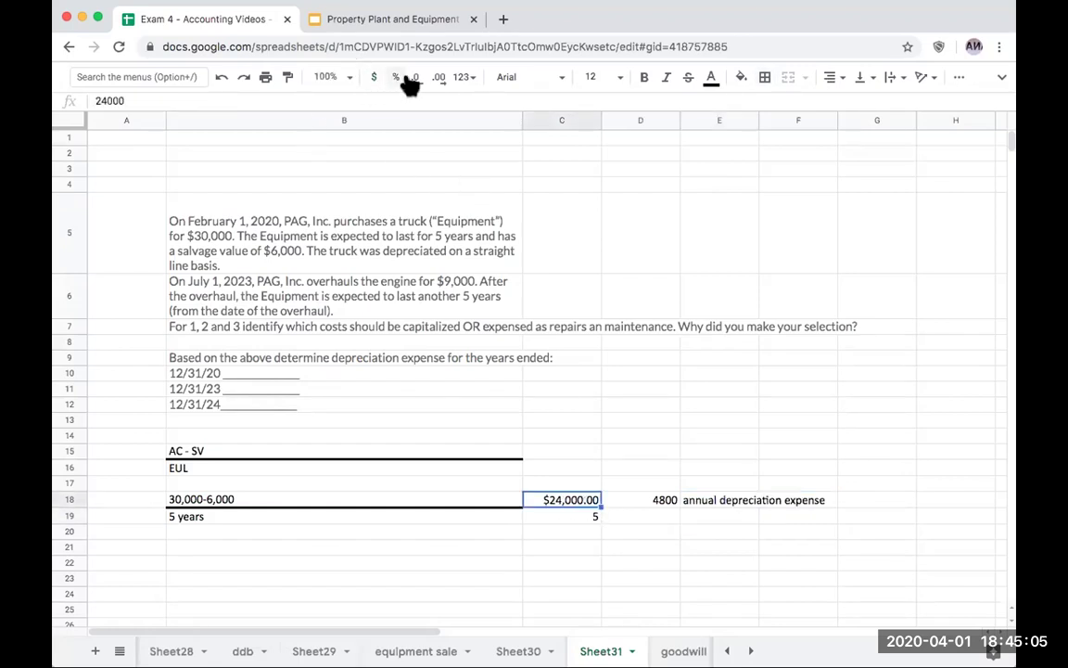
click(415, 77)
click(415, 77)
click(582, 517)
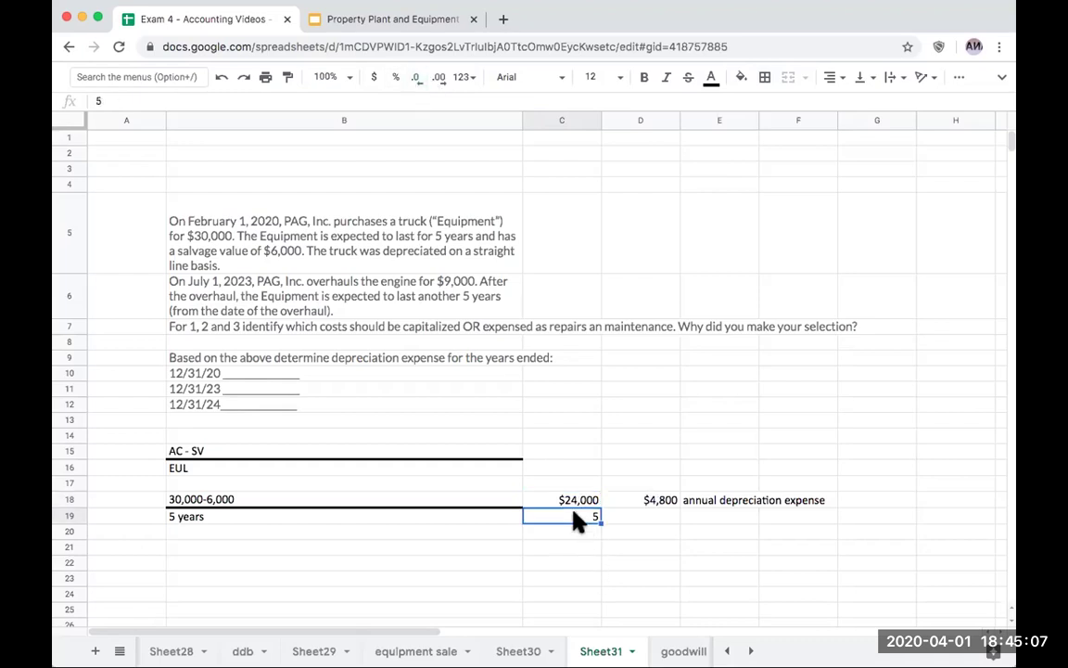
click(764, 79)
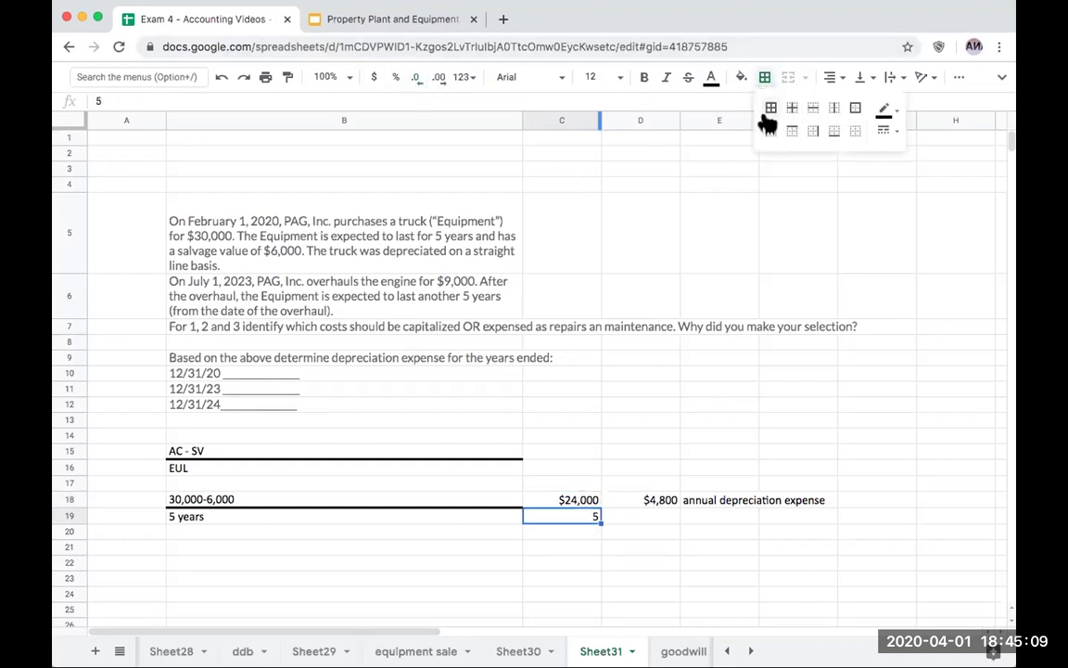
click(337, 362)
click(348, 375)
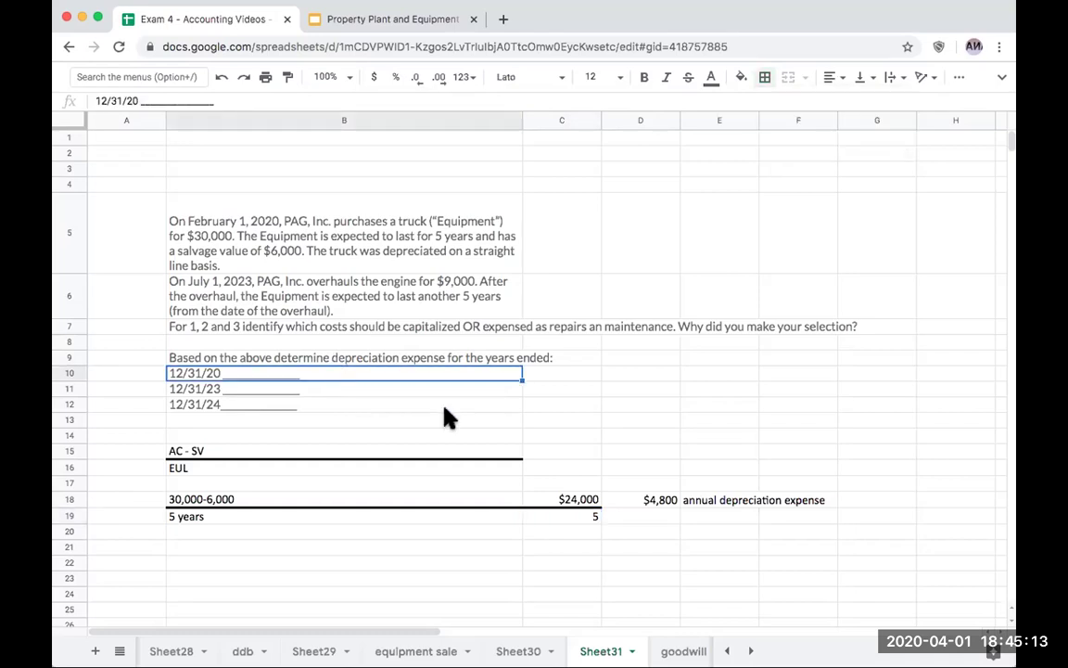
click(556, 371)
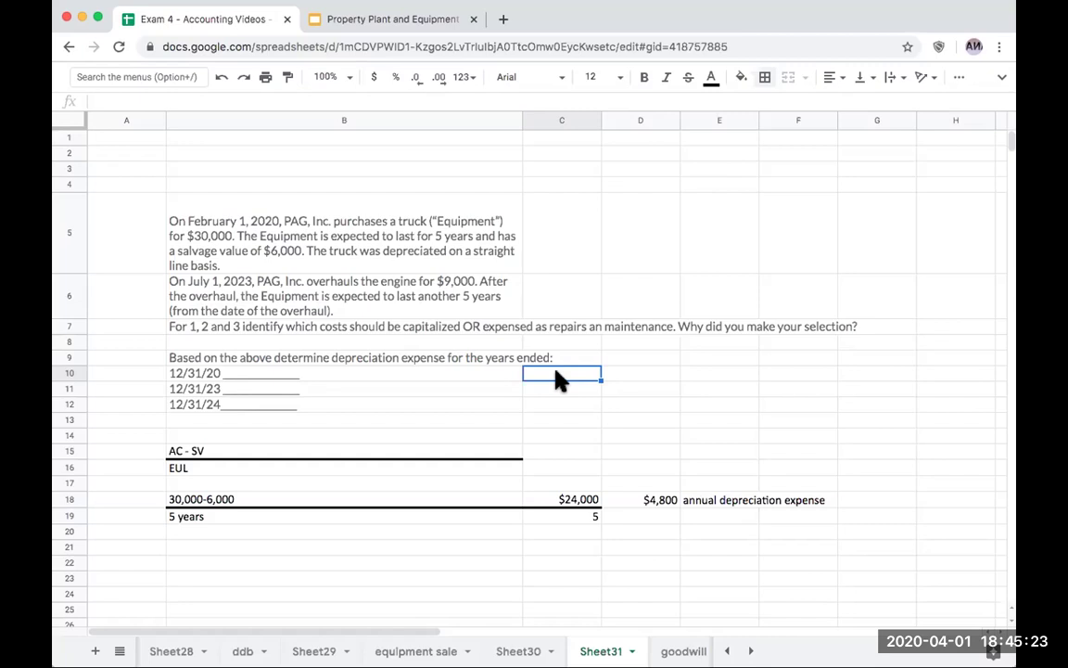
Note '4800*11 /12' in C10 and compute =D18*11/12 ($4,400) in D10
text(4)
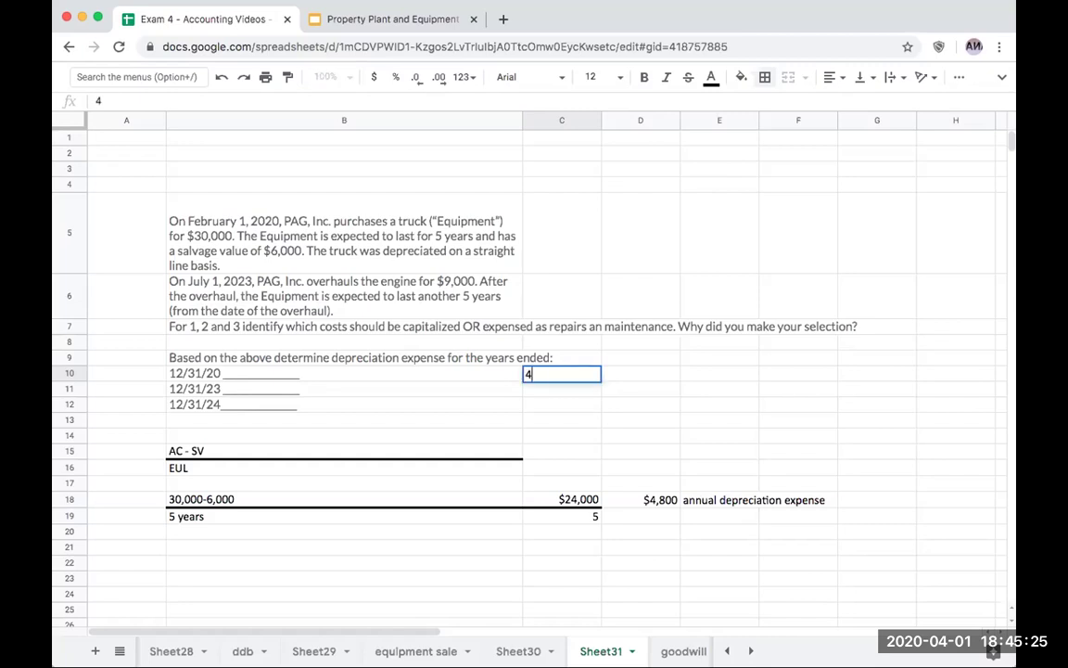
text(800*11 =)
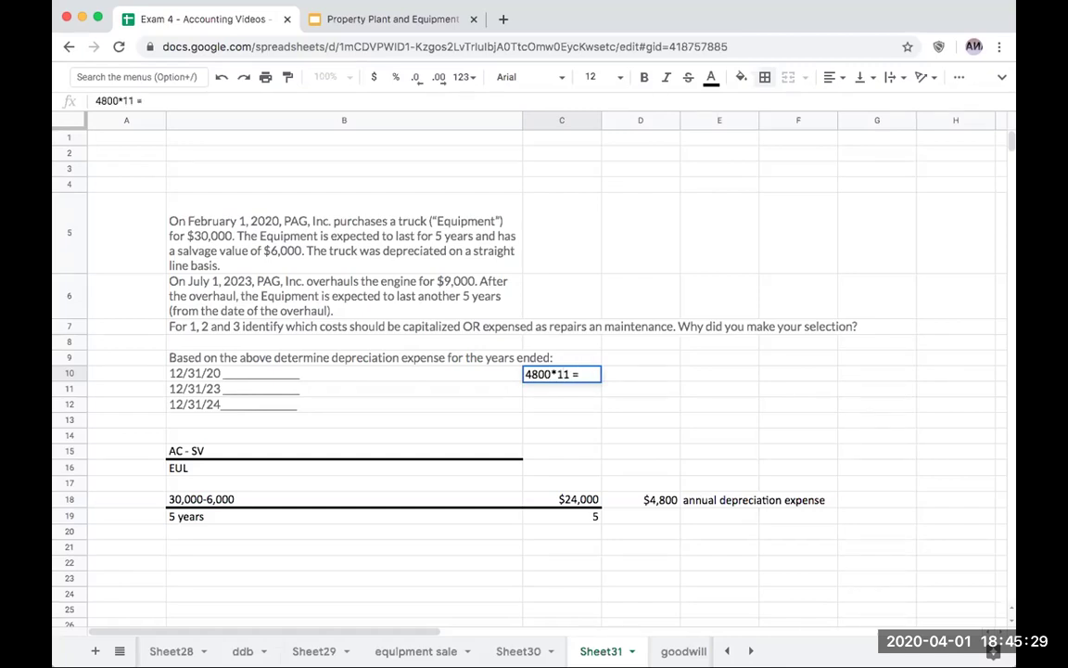
key(BackSpace)
text(/12)
key(Tab)
text(+)
key(Down)
key(Down)
key(Down)
key(Down)
key(Down)
key(Down)
key(Down)
key(Down)
text(*11/12)
key(Return)
click(640, 373)
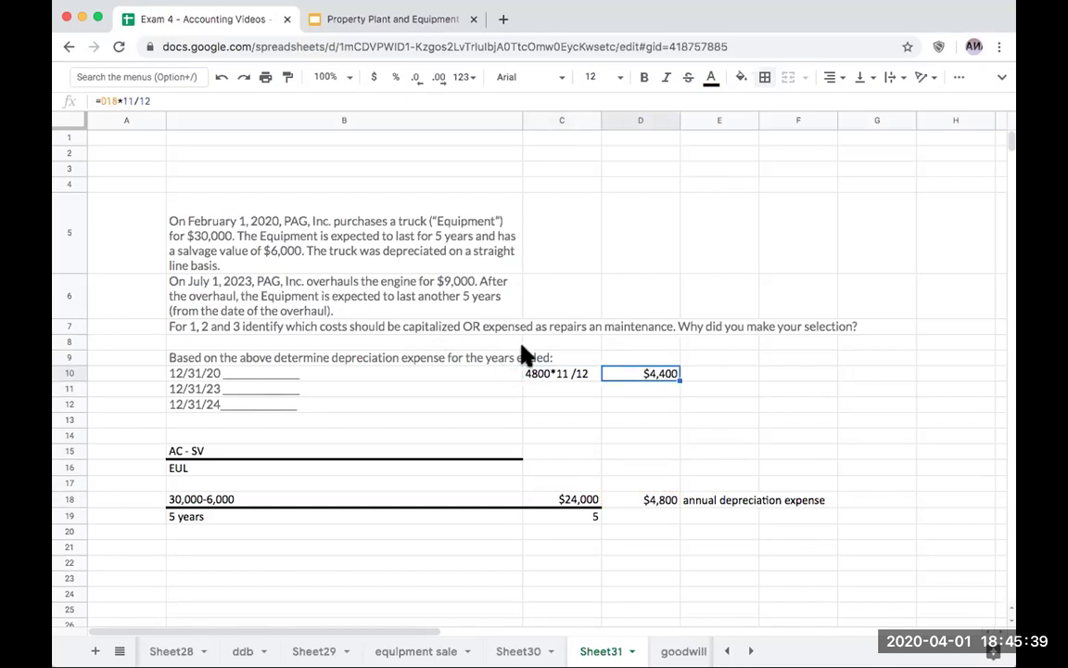
scroll(524, 355, down, 3)
mouse_move(634, 504)
mouse_down()
mouse_move(751, 506)
mouse_move(729, 503)
mouse_up()
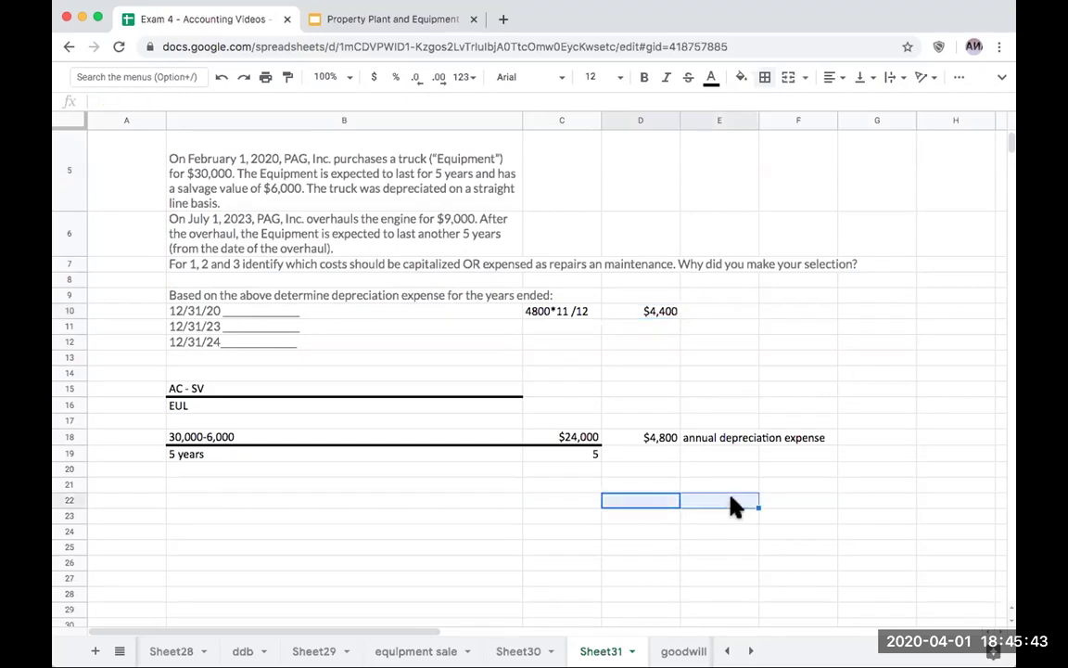
Draw the T-account: top border on D22:E22, 'accumulated depreciation' heading, right border down D22:D26
click(765, 78)
click(791, 132)
click(649, 488)
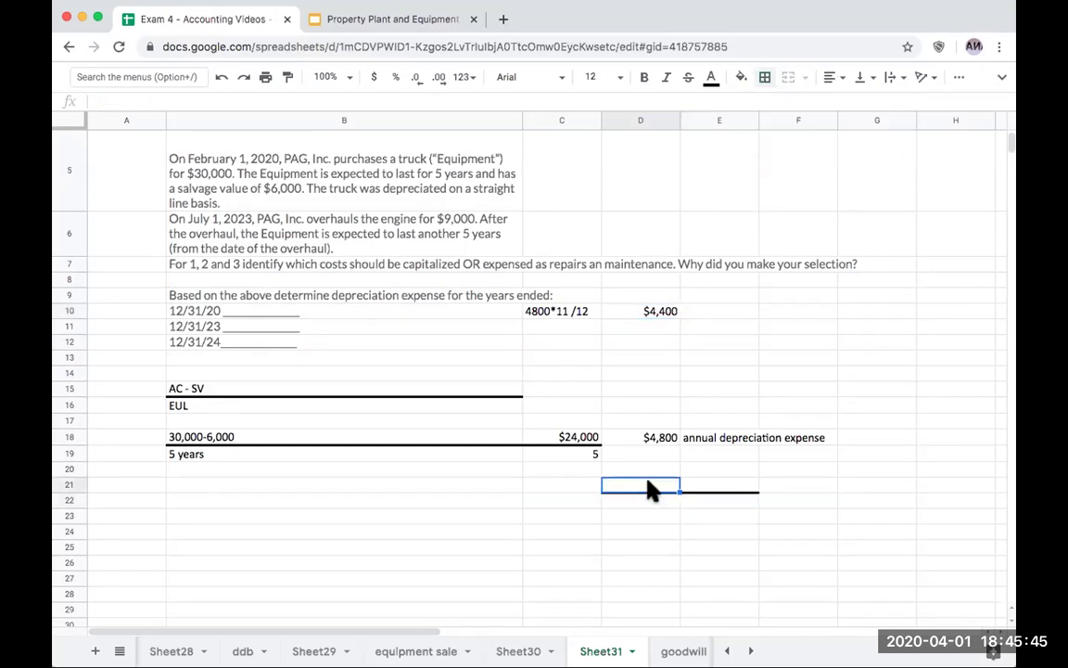
text(a)
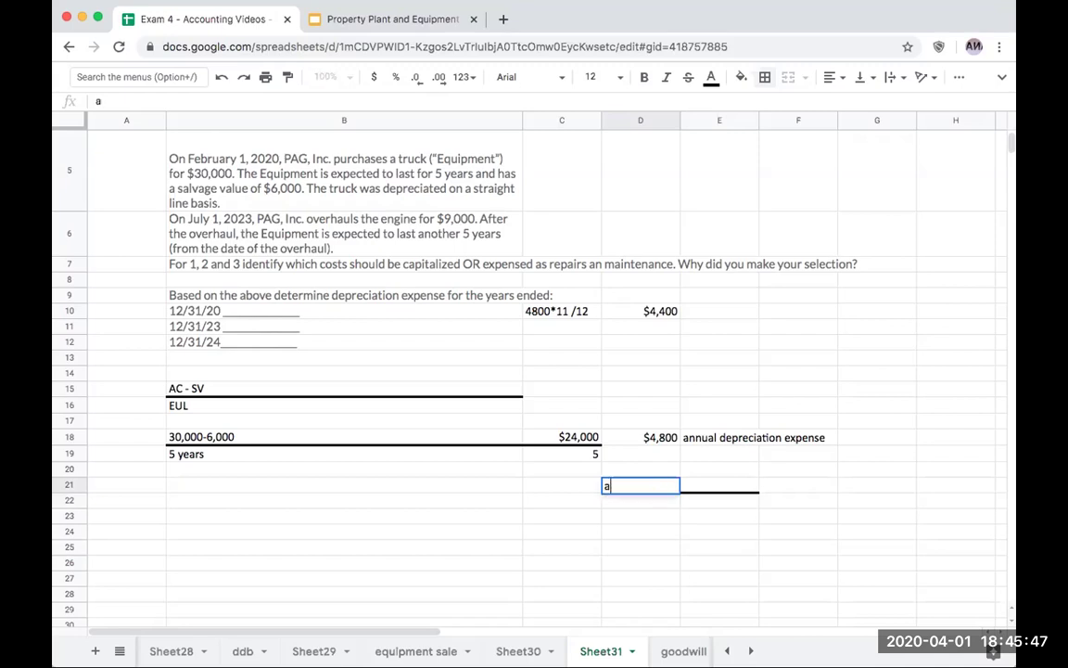
text(ccumulated dpre)
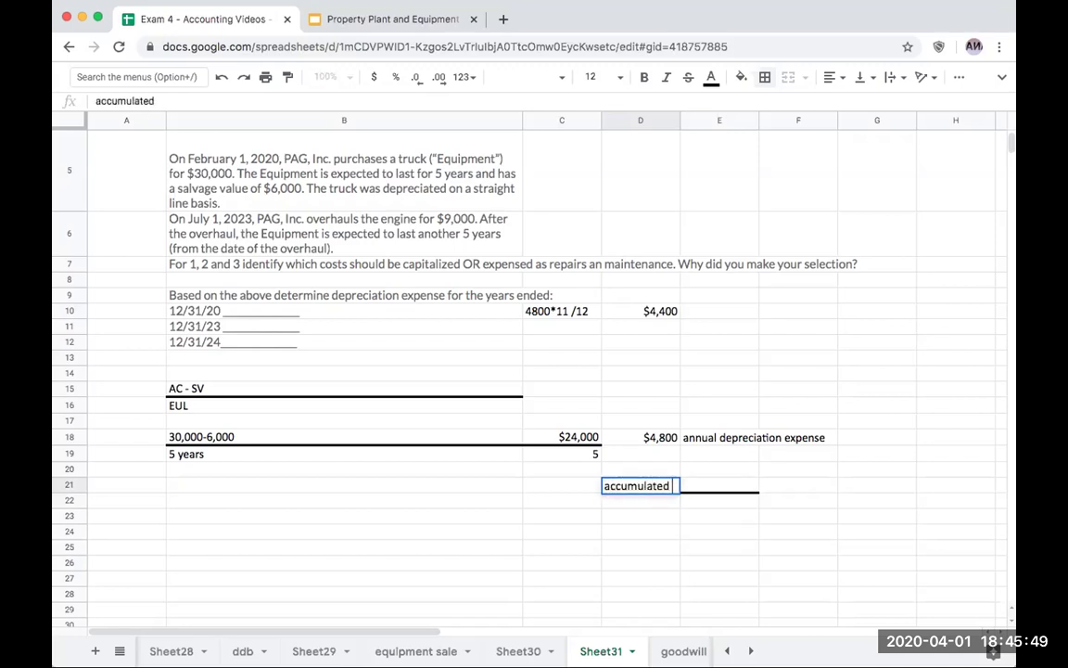
key(BackSpace)
key(BackSpace)
key(BackSpace)
text(epreciation)
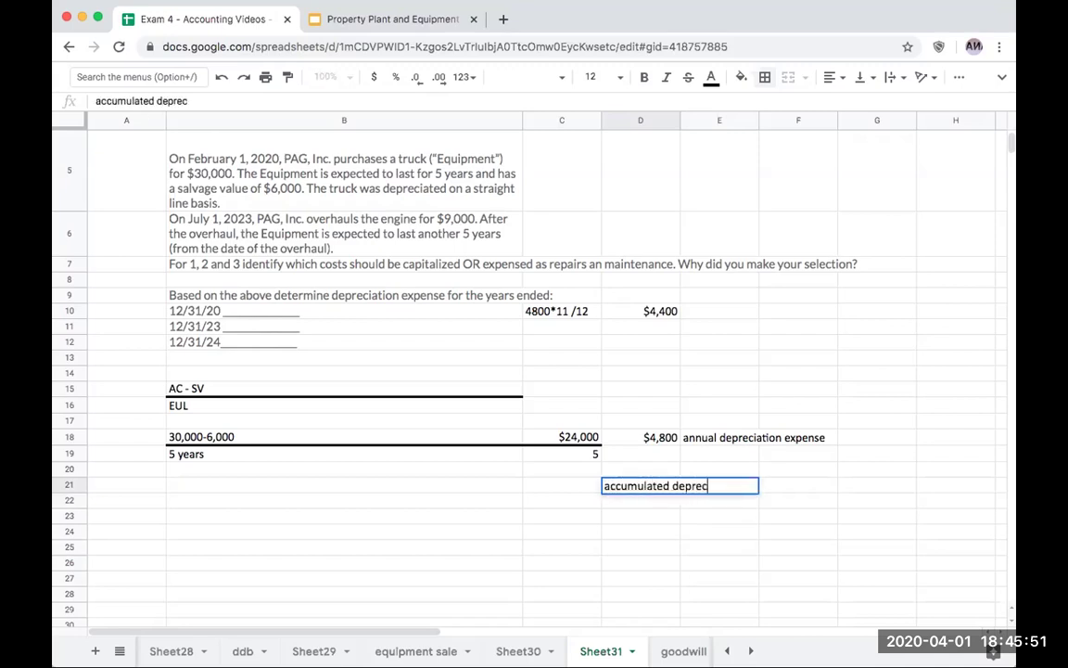
key(Return)
drag(631, 505, 627, 565)
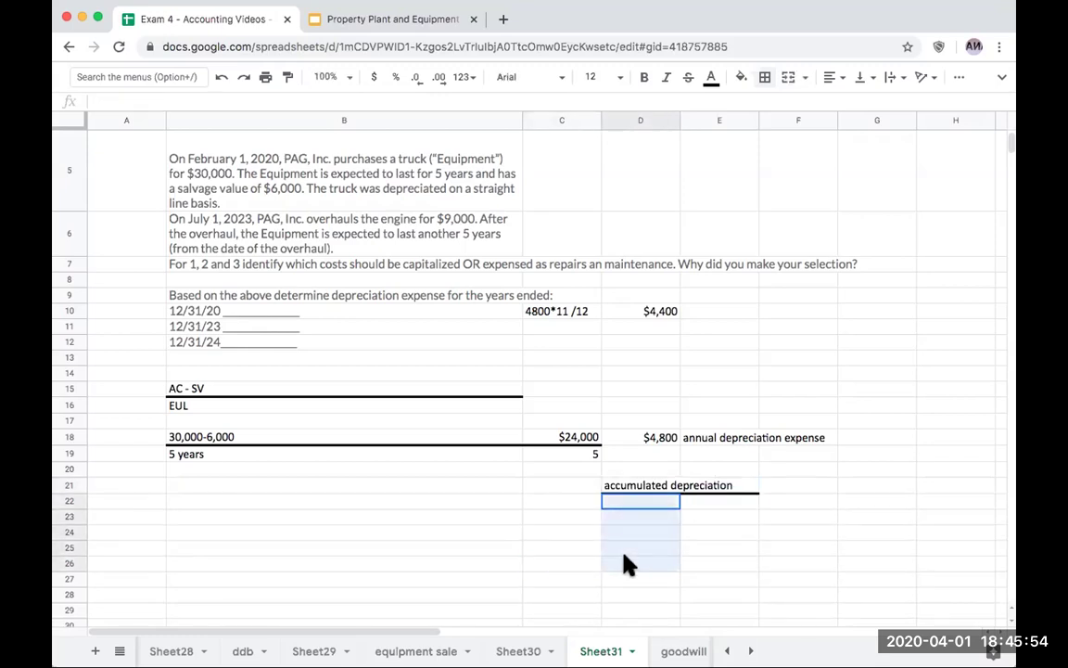
click(765, 77)
click(814, 131)
Label the first line '2018 (2/1/20-12/31/20)' and link its amount to the $4,400 expense
click(723, 513)
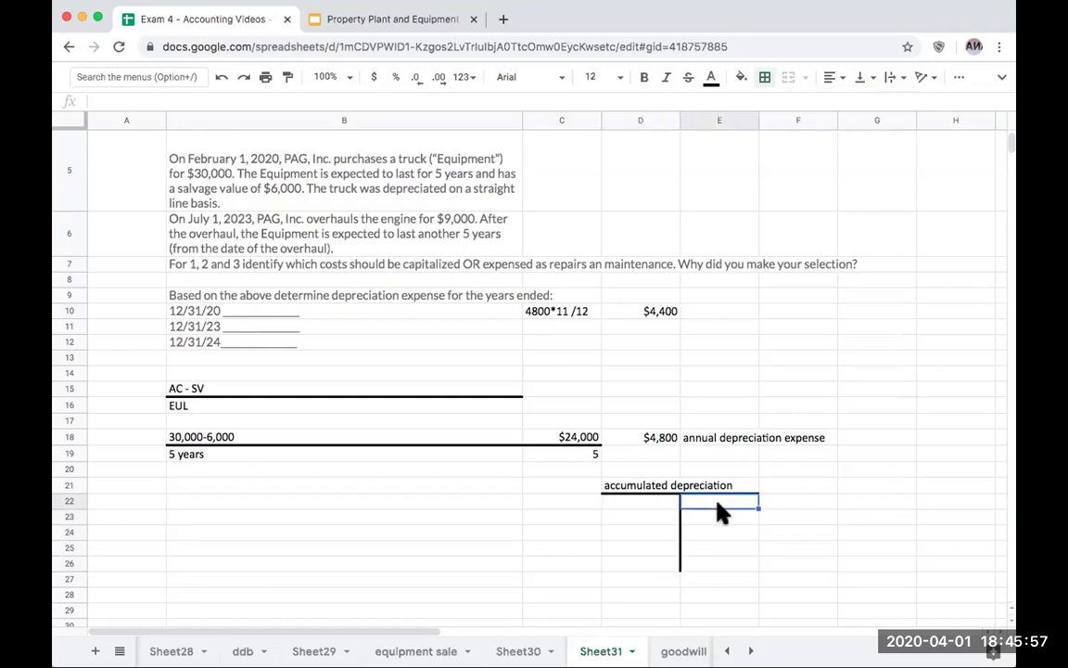
key(Right)
text(2018)
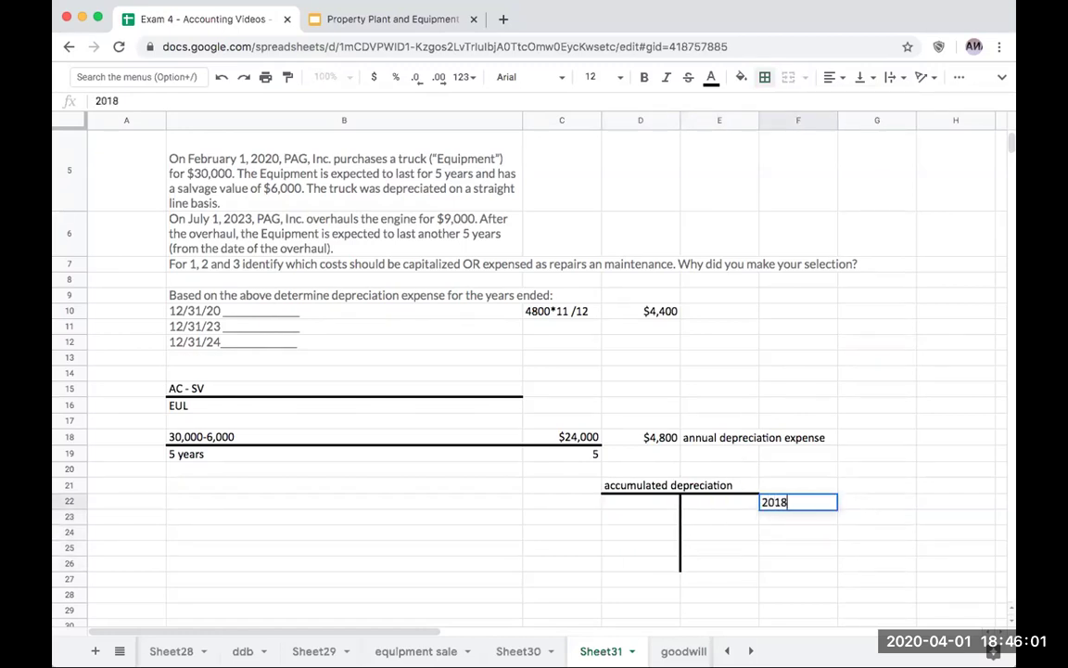
key(Tab)
text((2/)
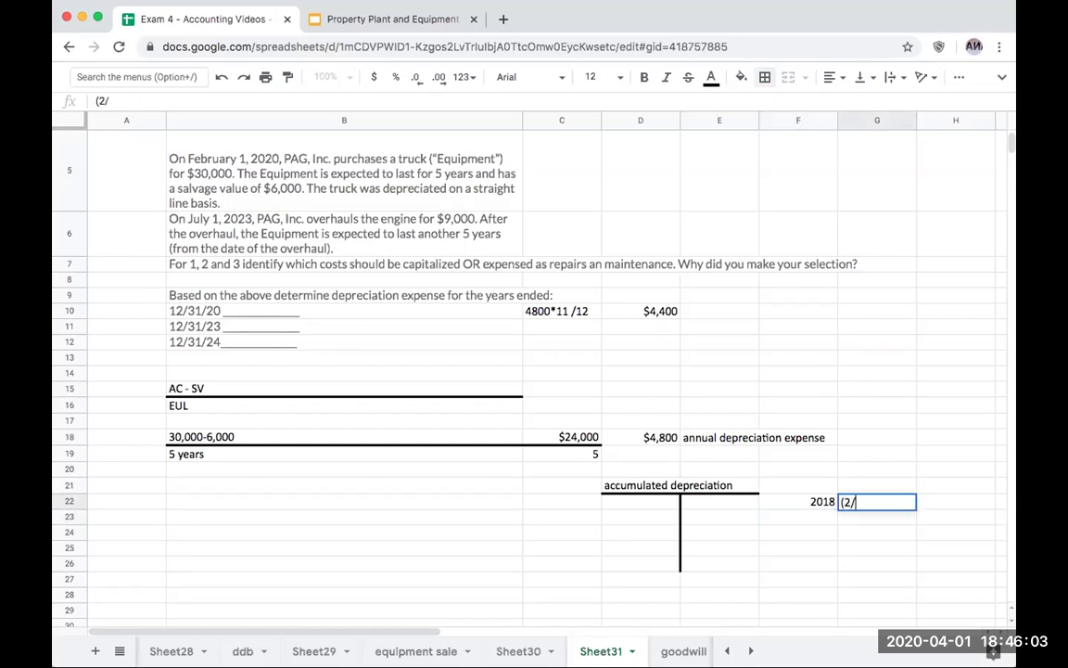
text(1/20-12/31/20))
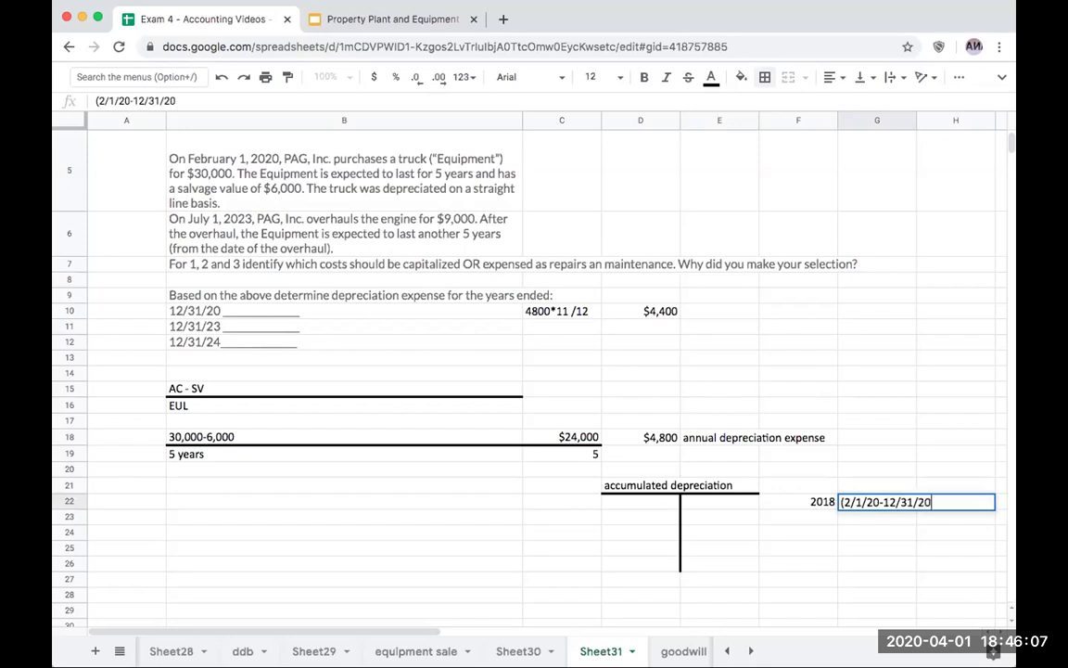
key(Return)
key(Up)
key(Left)
key(Left)
text(+)
key(Up)
key(Up)
key(Up)
key(Up)
key(Left)
key(Up)
key(Up)
key(Up)
key(Up)
key(Up)
key(Up)
key(Up)
key(Up)
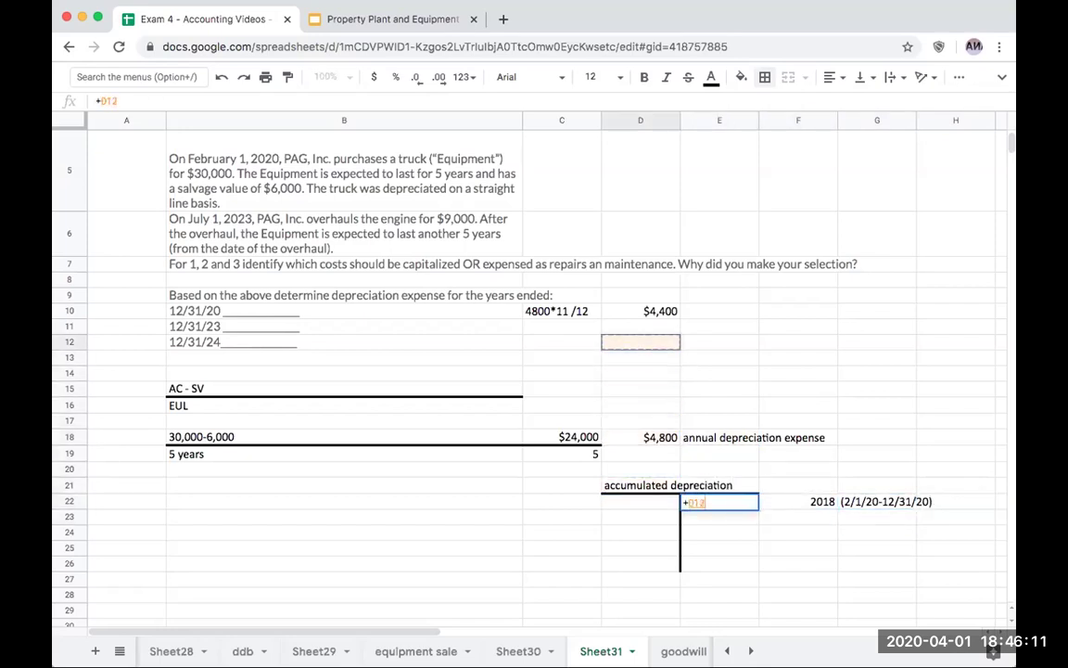
key(Return)
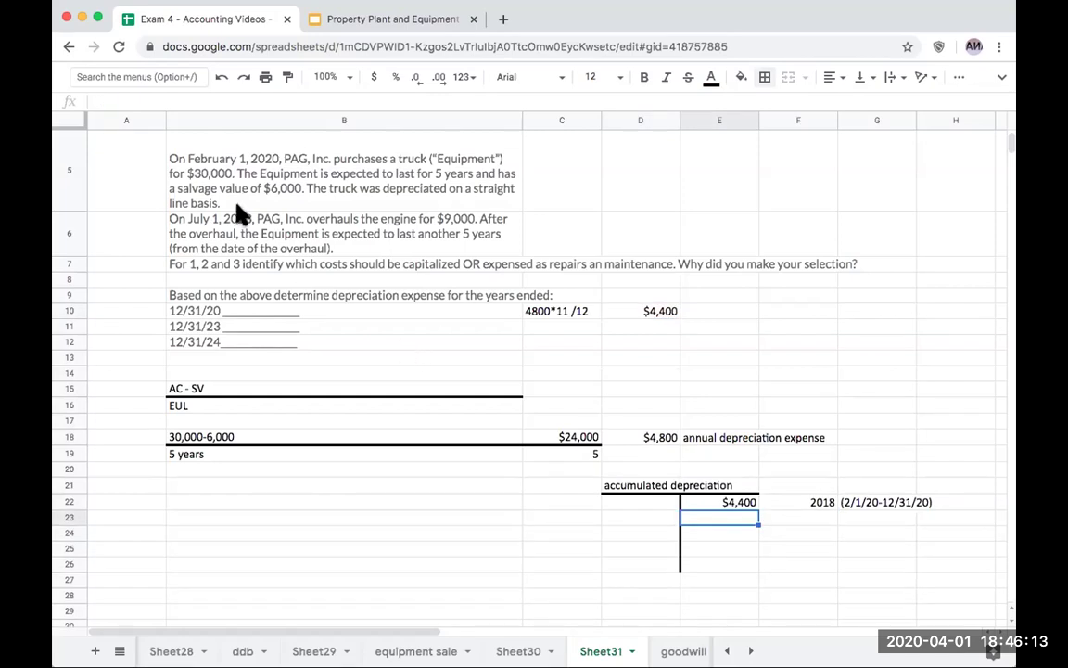
Set font size 14 on B5:G35, covering the problem text, workings and T-account
drag(217, 164, 881, 586)
scroll(882, 586, down, 3)
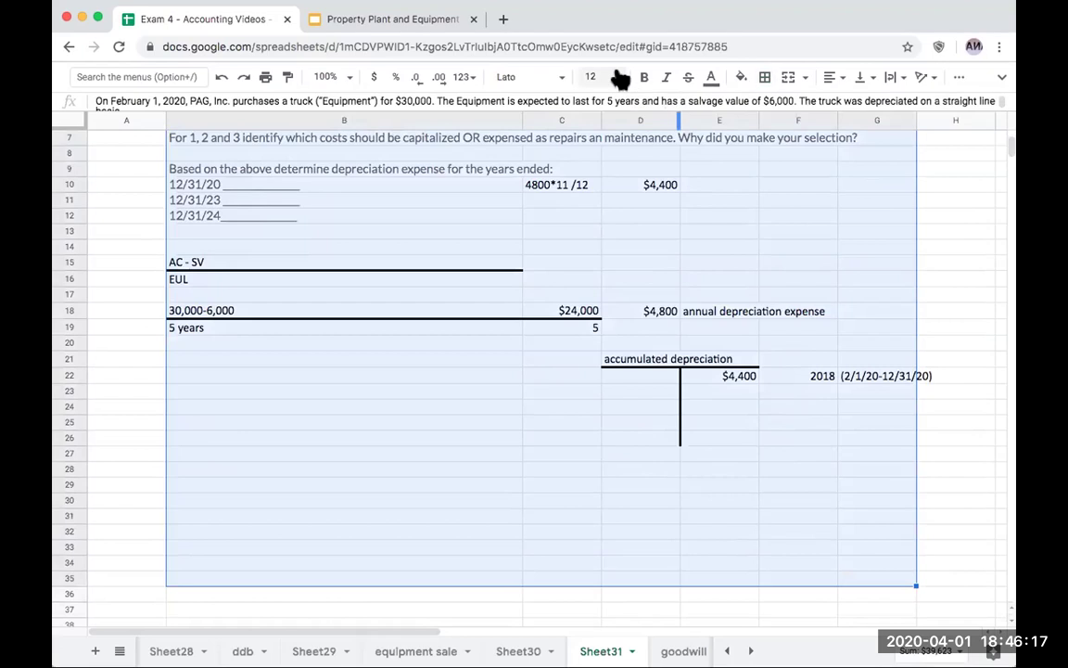
click(618, 78)
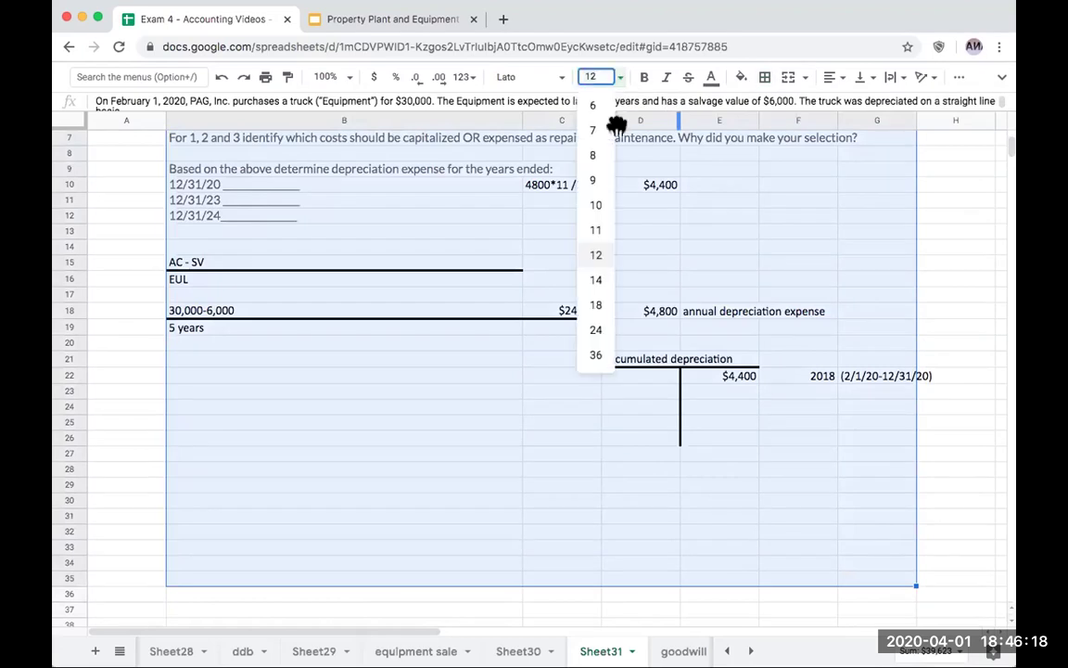
click(608, 280)
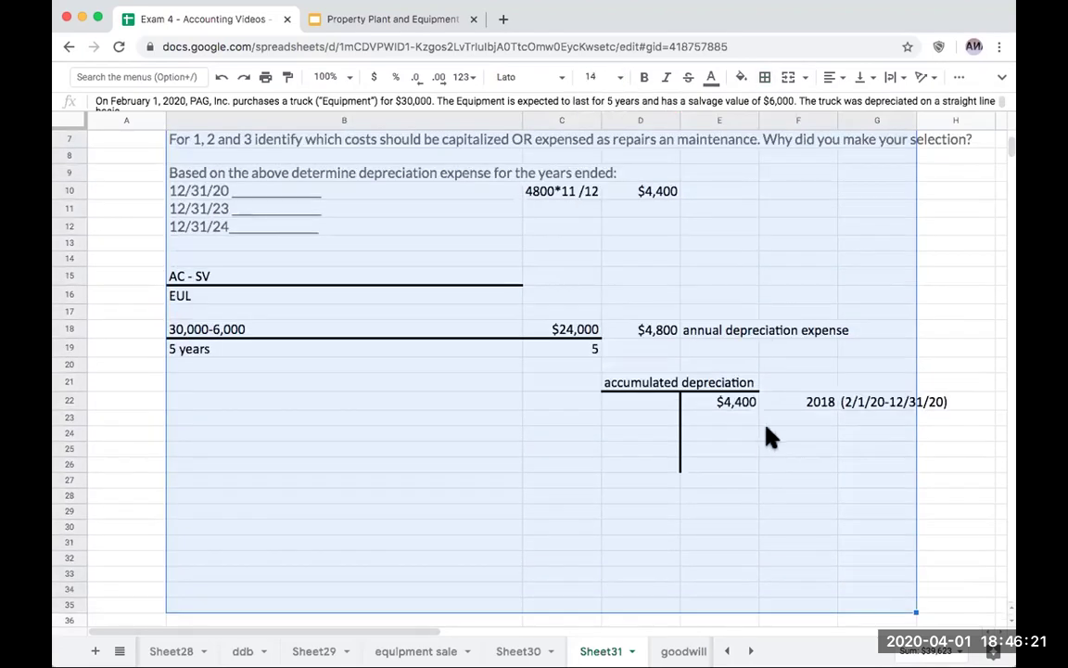
click(830, 432)
key(Up)
key(Up)
key(Up)
key(Up)
key(Up)
key(Up)
key(Up)
key(Up)
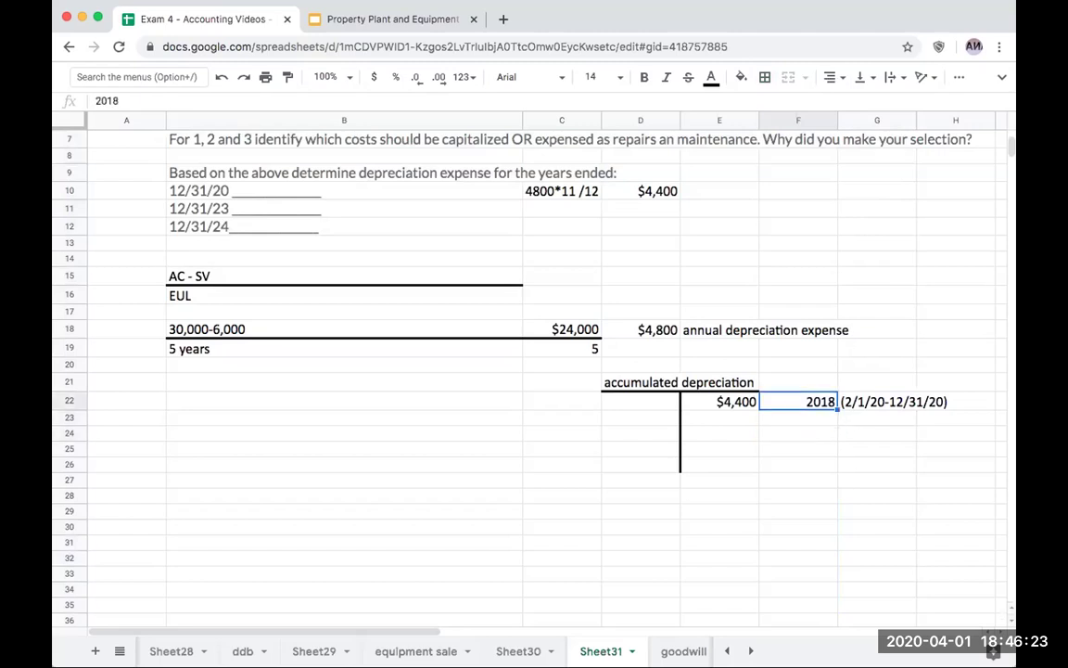
key(Up)
key(Up)
key(Up)
key(Up)
key(Up)
key(Up)
key(Up)
key(Up)
key(Up)
key(Up)
key(Up)
key(Up)
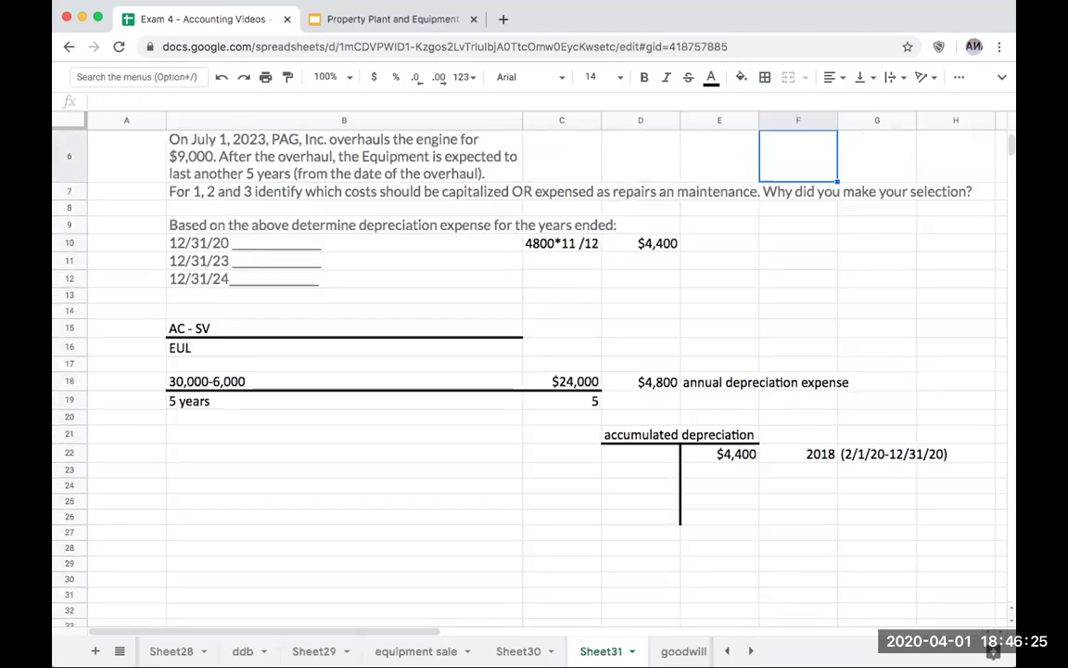
key(Down)
key(Down)
key(Down)
Add a 2019 line of $4,800 linked to the annual expense, and start a 2020 line
key(Down)
key(Down)
key(Down)
key(Down)
key(Down)
key(Down)
key(Down)
key(Down)
key(Down)
key(Down)
key(Down)
key(Down)
key(Down)
key(Down)
key(Down)
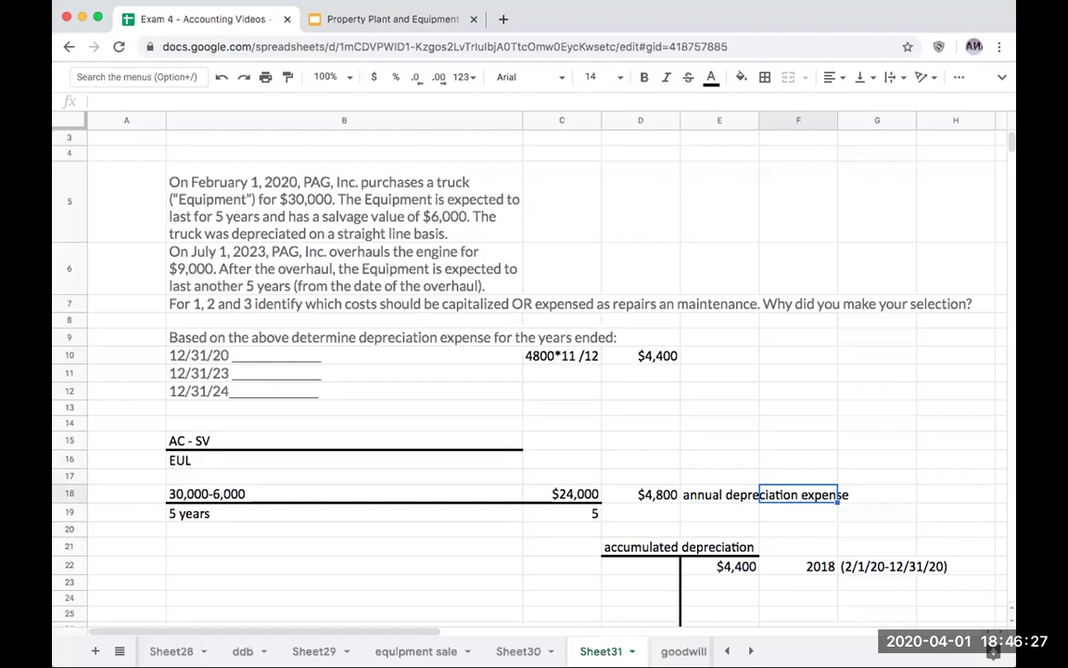
key(Down)
text(2018)
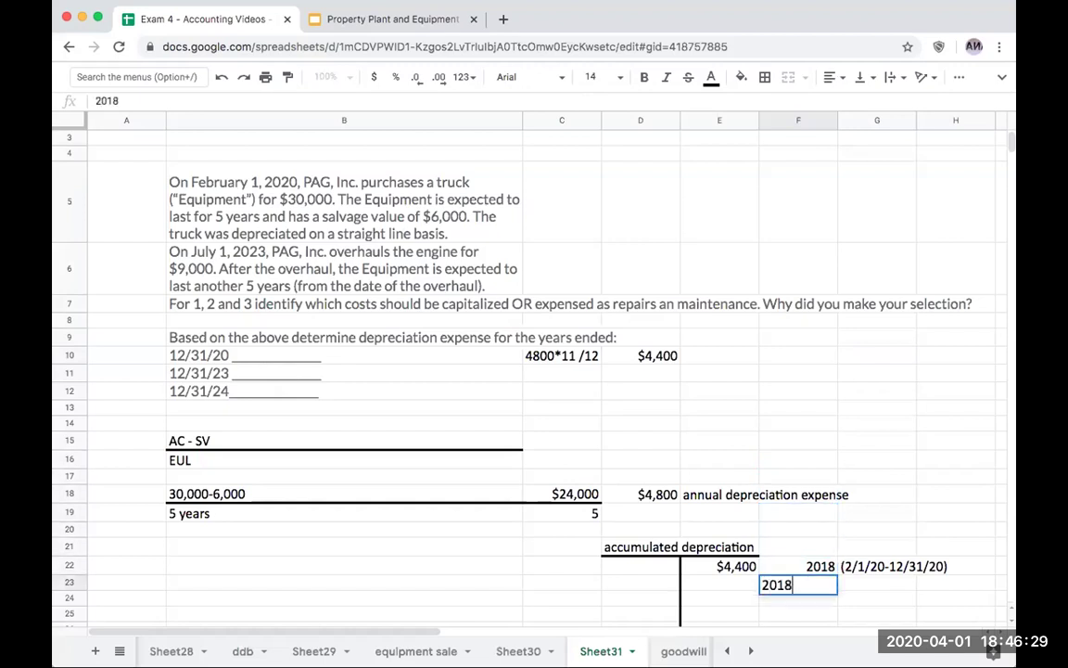
key(BackSpace)
text(9)
key(Left)
text(+)
key(Left)
key(Up)
key(Up)
key(Up)
key(Up)
key(Up)
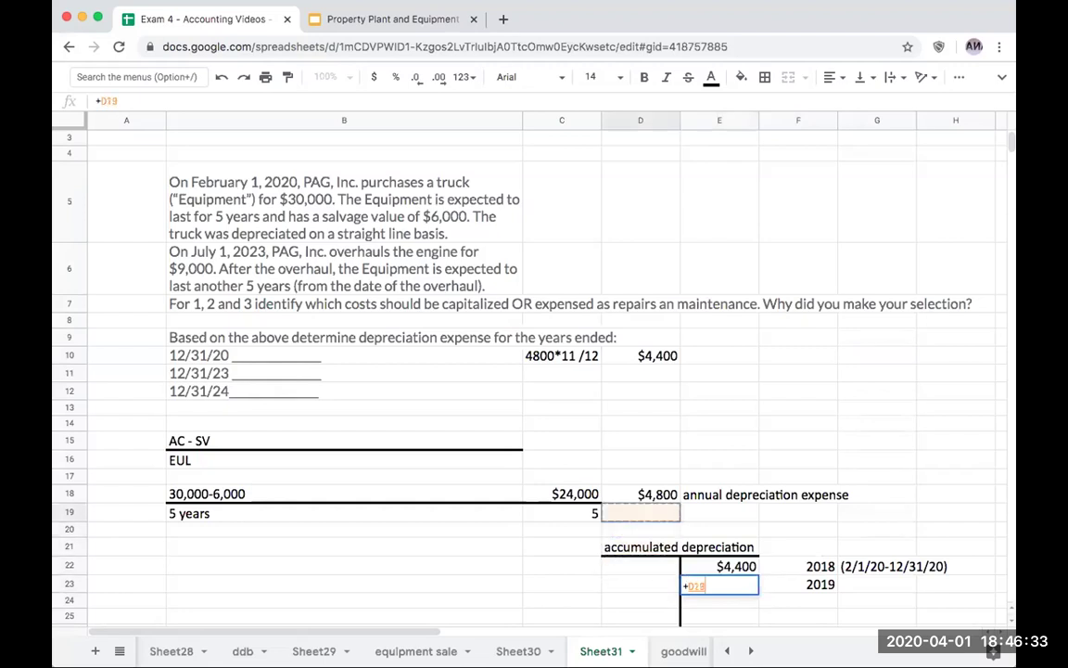
key(Return)
key(Right)
text(2020)
key(Return)
Relabel the T-account years as 2020, 2021 and 2022
click(720, 601)
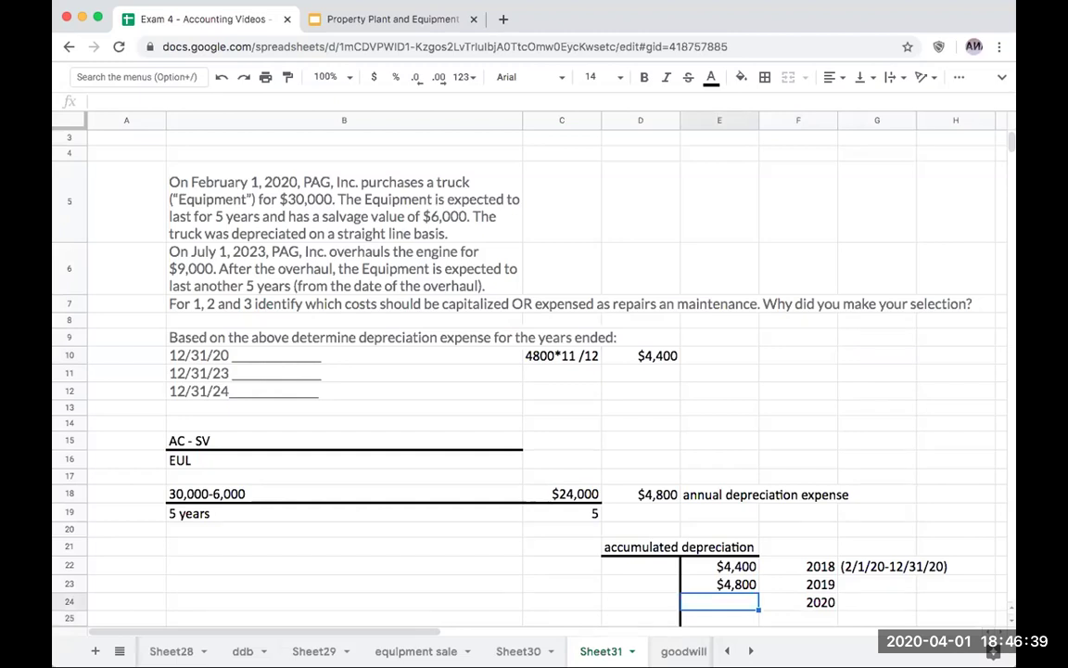
click(267, 251)
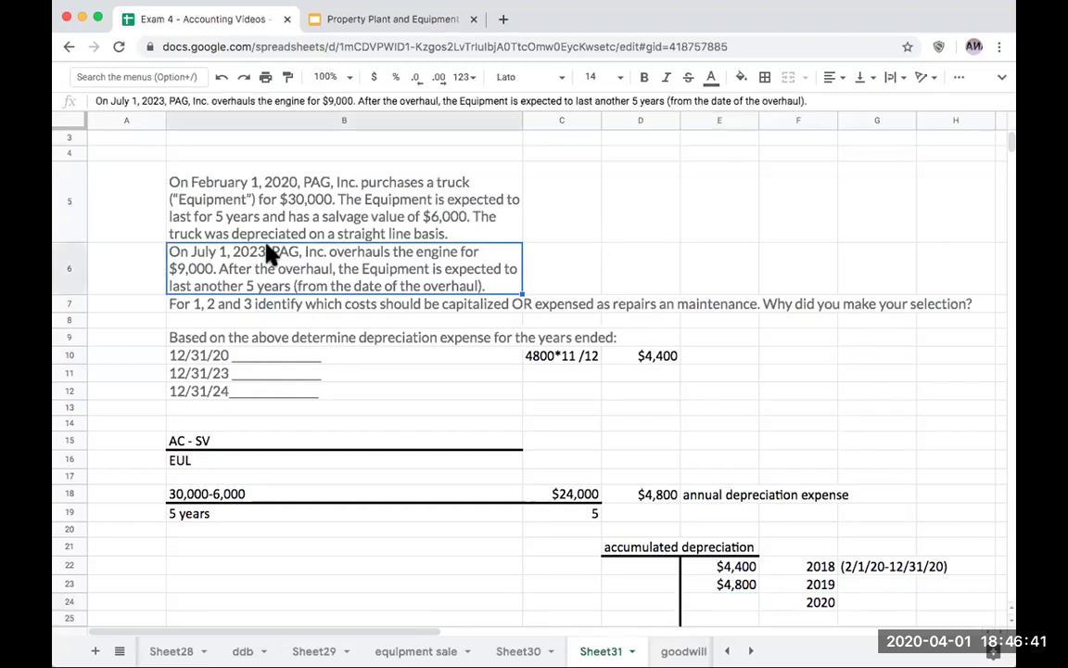
click(818, 583)
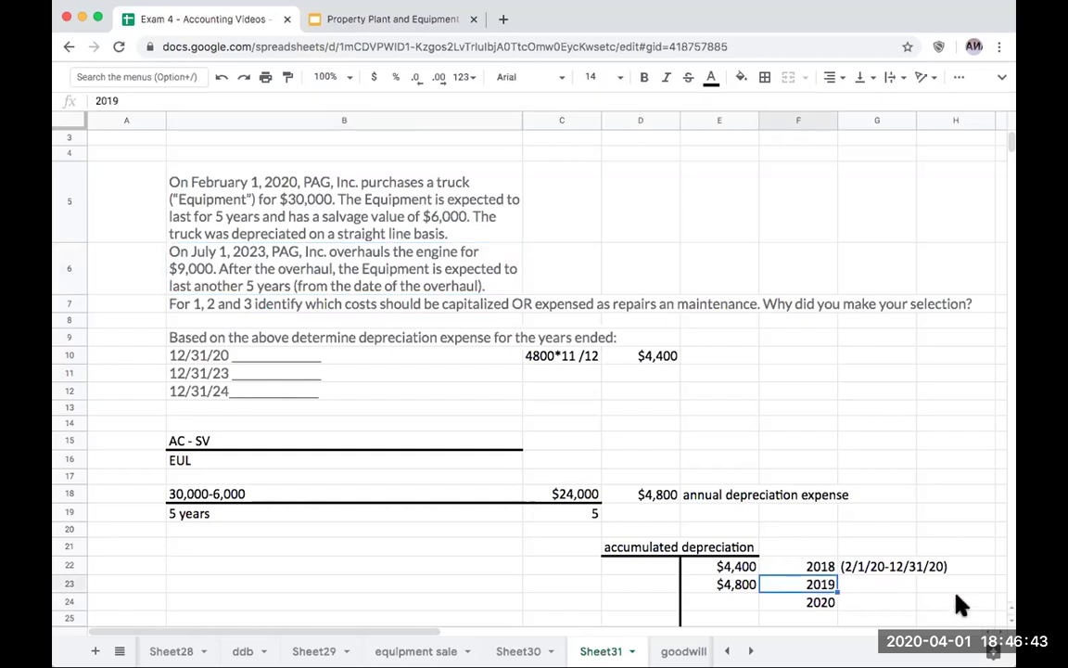
click(818, 566)
text(2020)
key(Return)
text(2021)
key(Return)
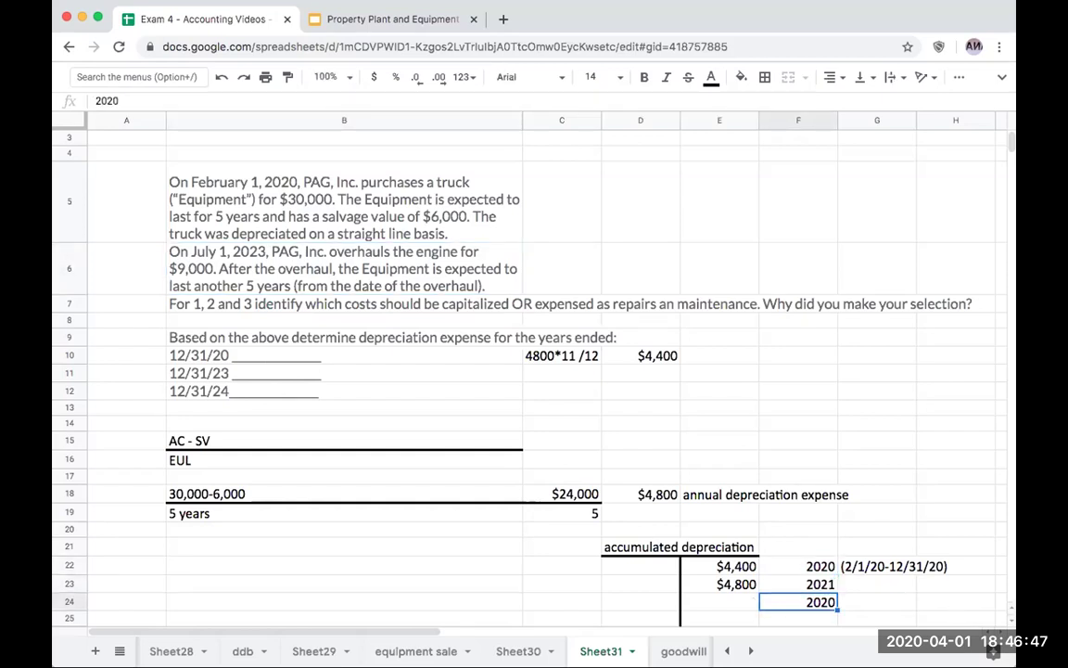
text(2020)
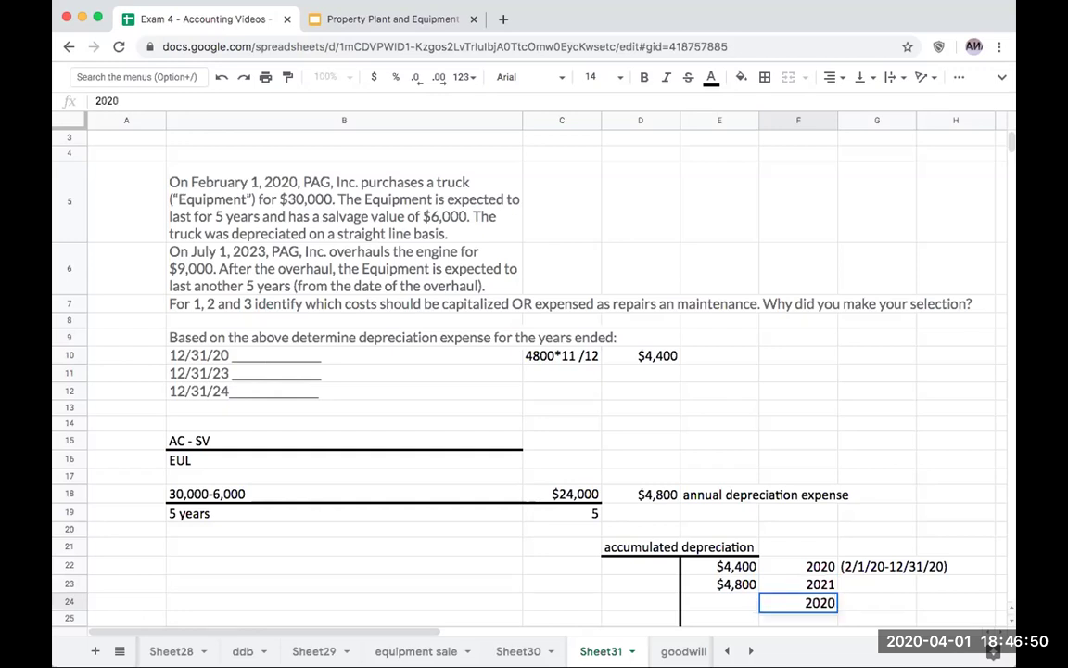
key(BackSpace)
text(2)
click(720, 602)
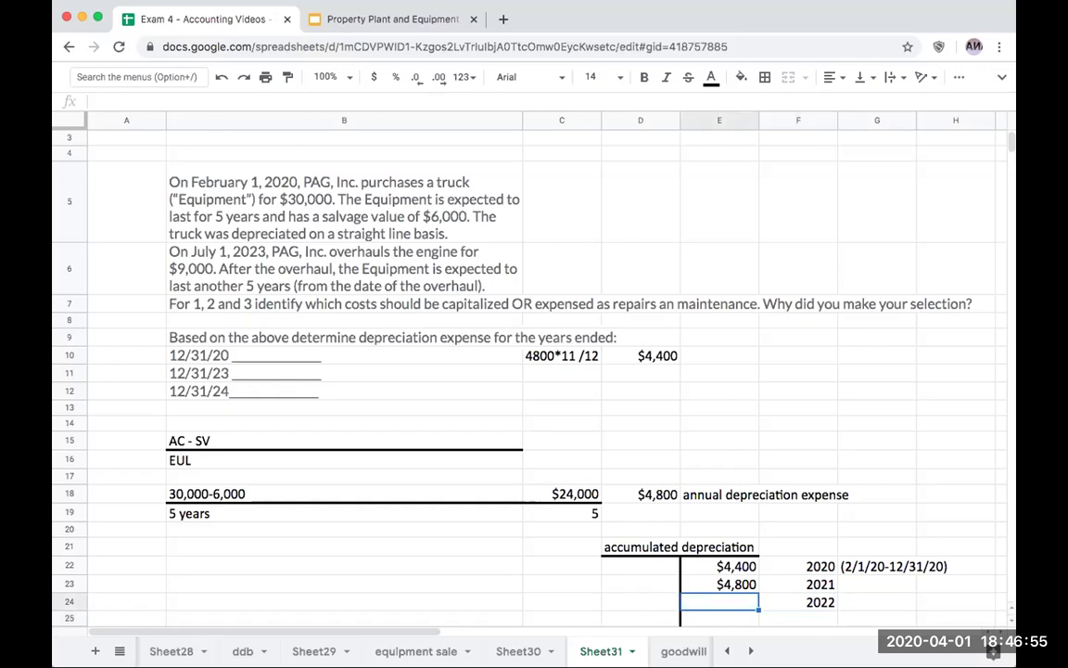
Check the first two amounts against the D18 annual expense and the 12/31/20 date
click(720, 566)
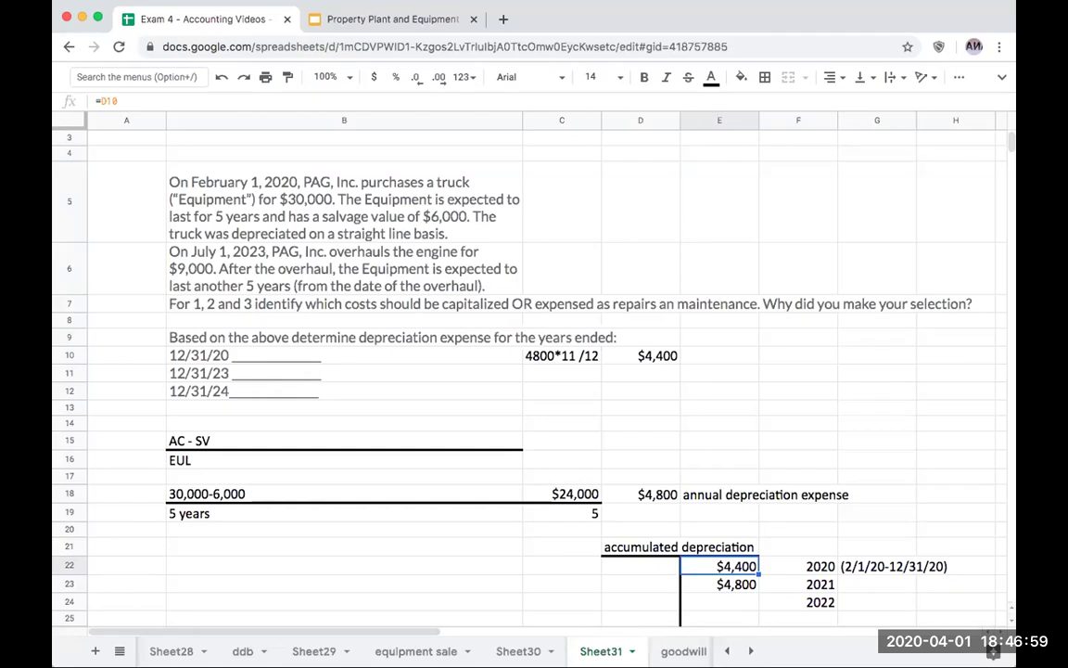
click(720, 583)
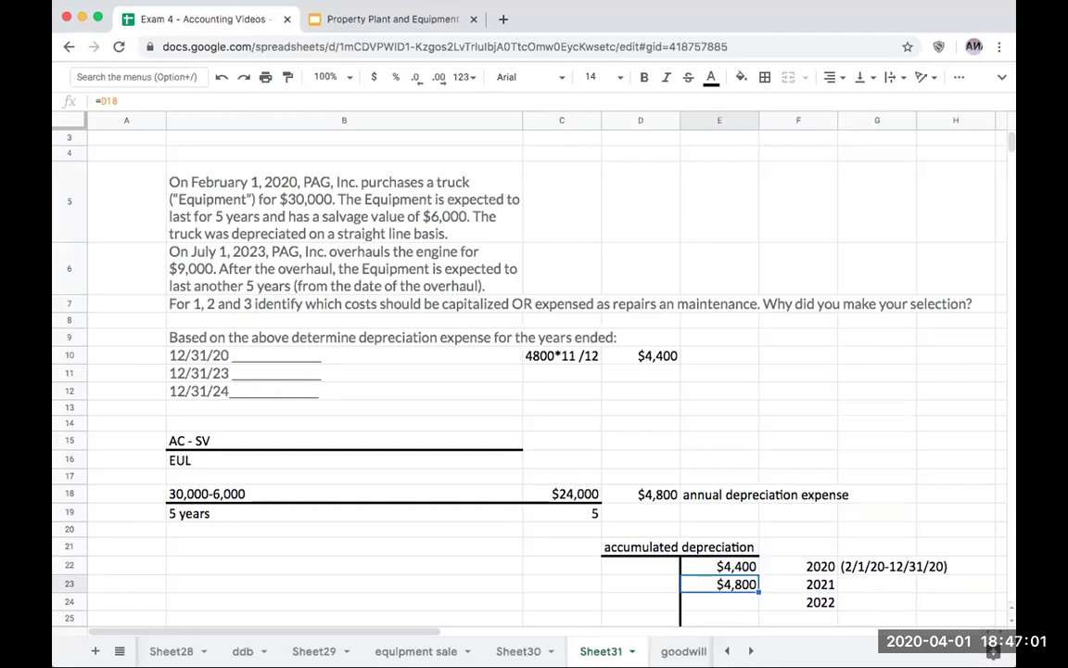
key(Up)
key(Left)
key(Up)
key(Up)
key(Up)
key(Up)
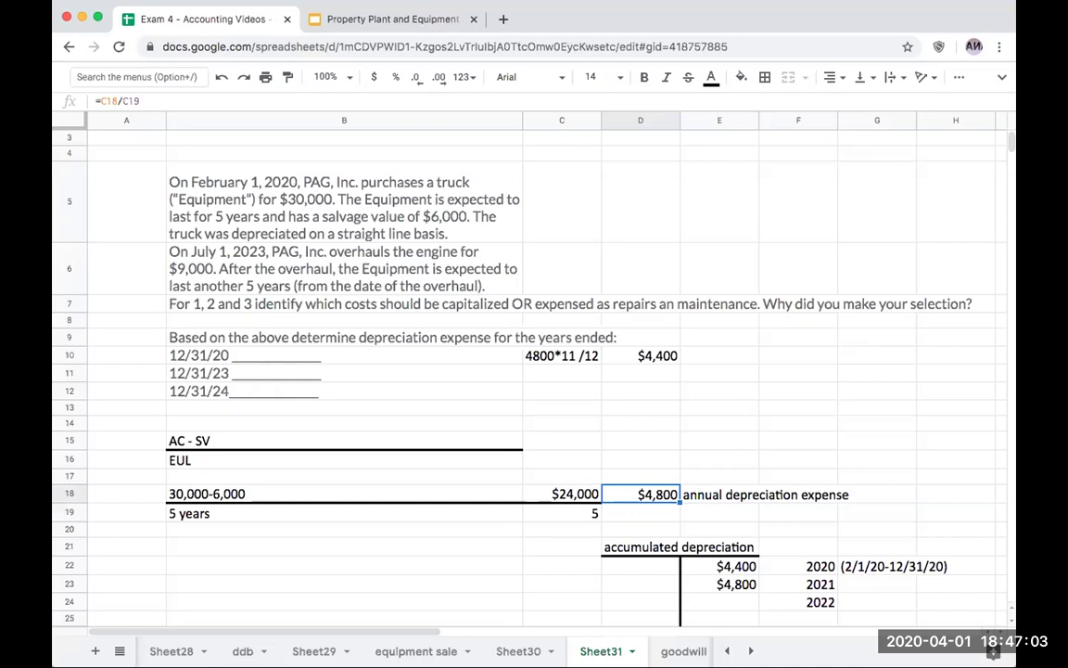
key(Up)
key(Left)
key(Left)
key(Up)
key(Up)
key(Up)
key(Up)
key(Up)
key(Up)
key(Up)
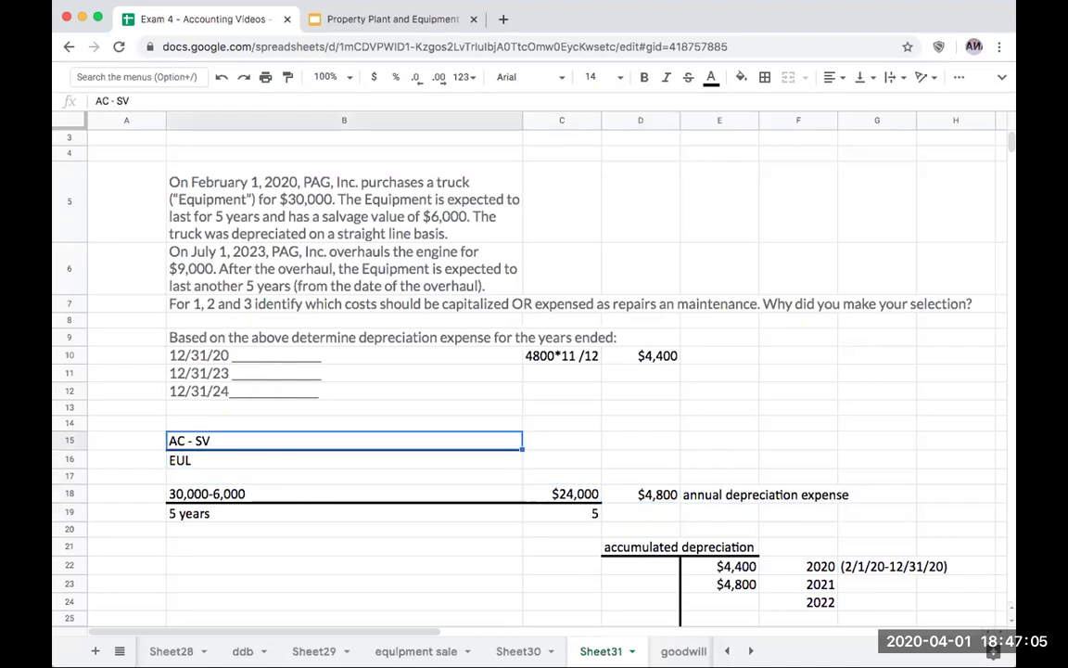
key(Up)
key(Up)
key(Up)
key(Up)
key(Up)
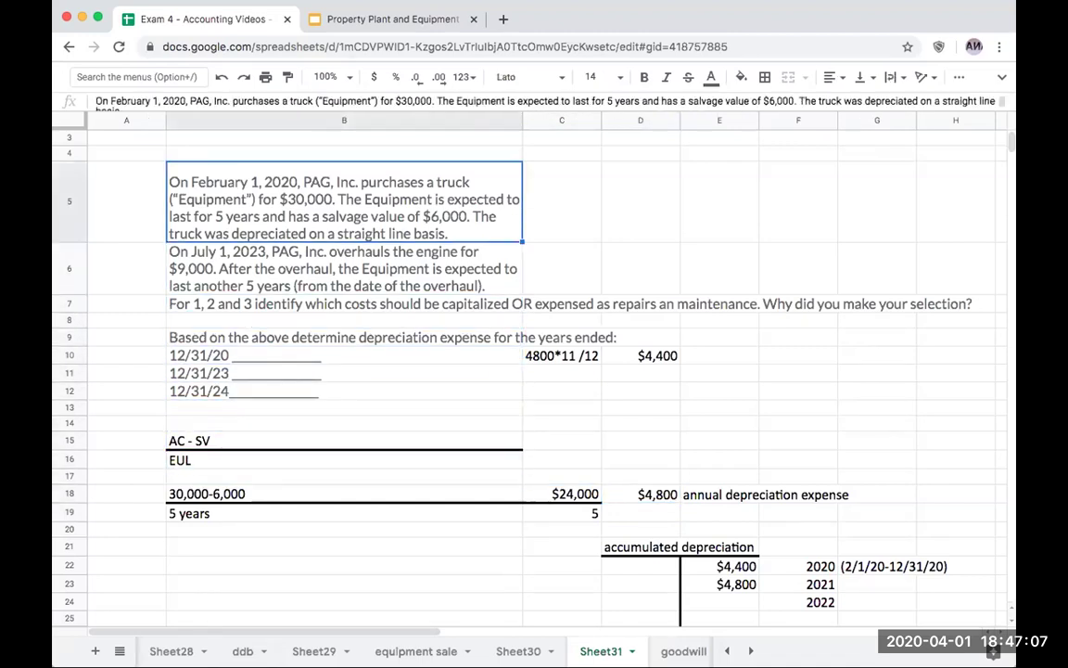
key(Down)
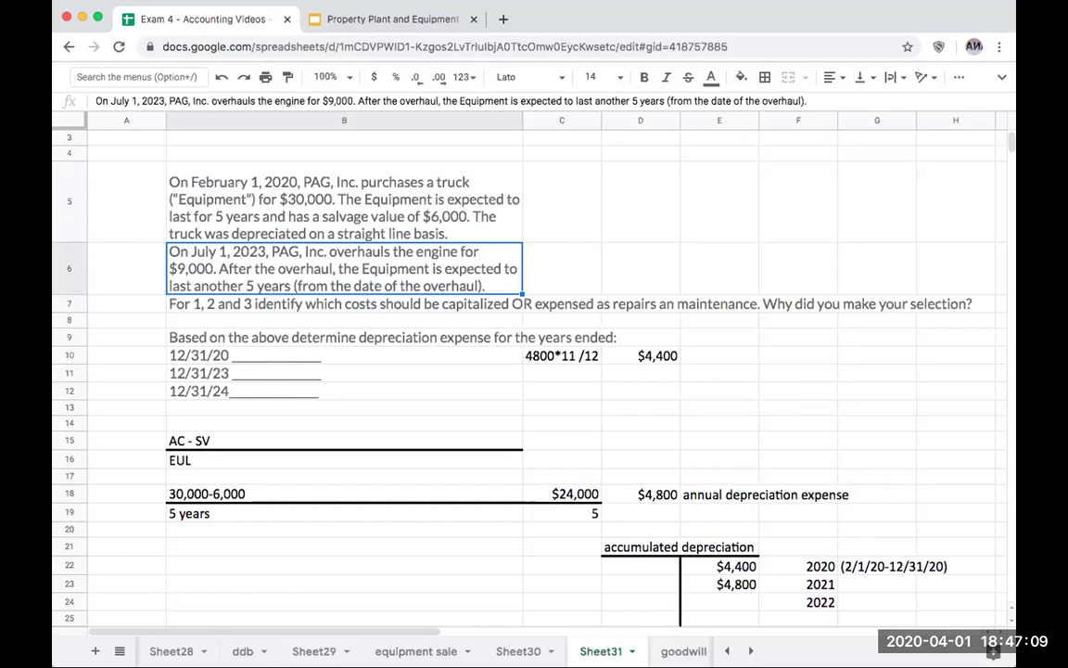
Consult the problem text in the Property Plant and Equipment slides, then return to the worksheet
click(311, 20)
click(375, 346)
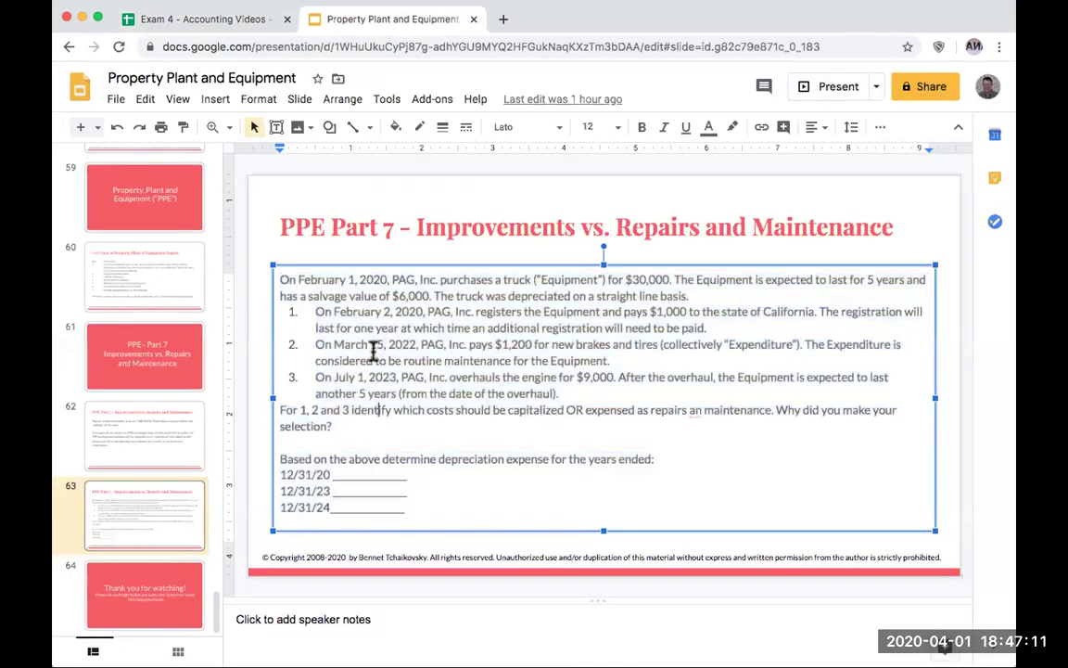
click(378, 327)
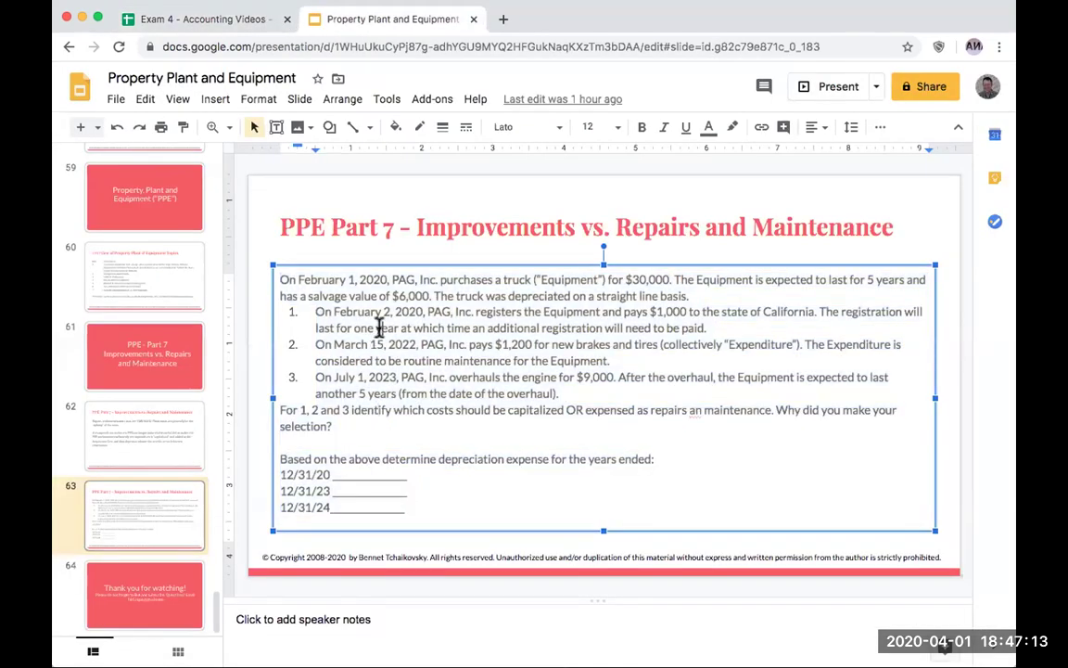
click(198, 20)
scroll(766, 326, down, 3)
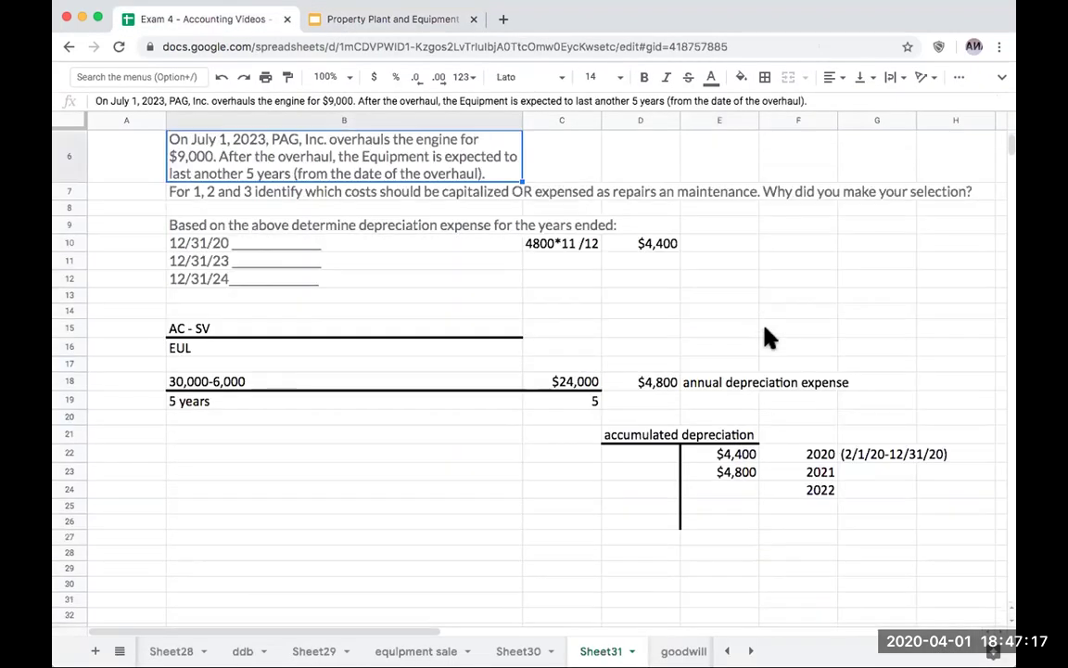
Post the 2022 depreciation of $4,800 in E24 with the formula +D18
click(739, 508)
text(+)
key(Left)
key(Up)
key(Up)
key(Up)
key(Up)
key(Up)
key(Up)
key(Return)
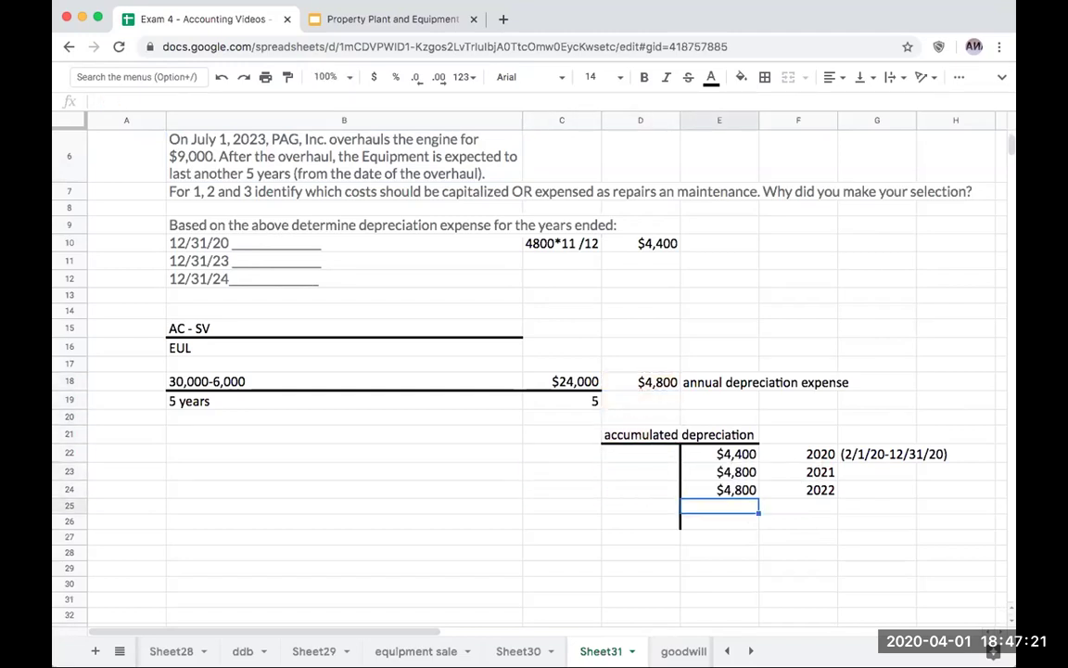
key(Return)
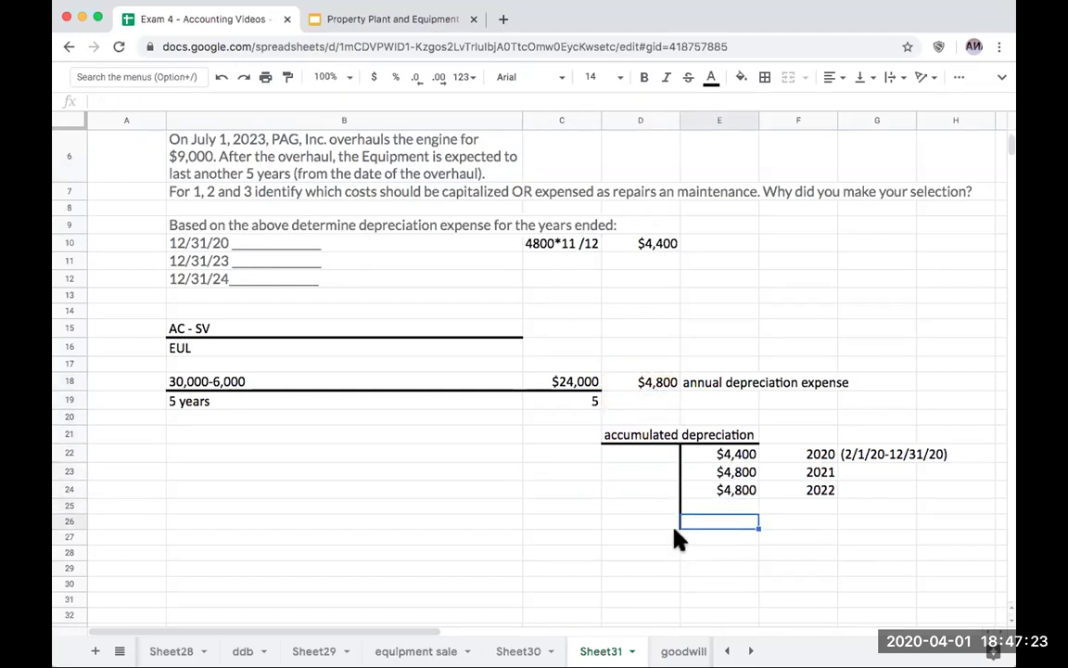
Copy the T-account line cells D25:E26 and paste them one row lower
drag(663, 509, 708, 524)
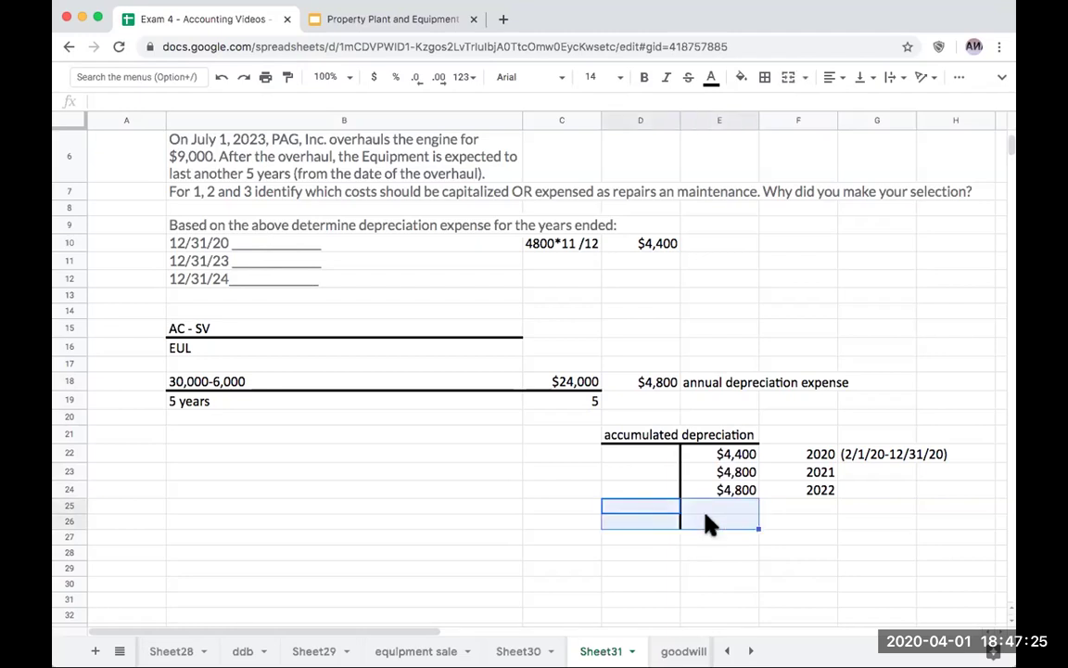
key(ctrl+c)
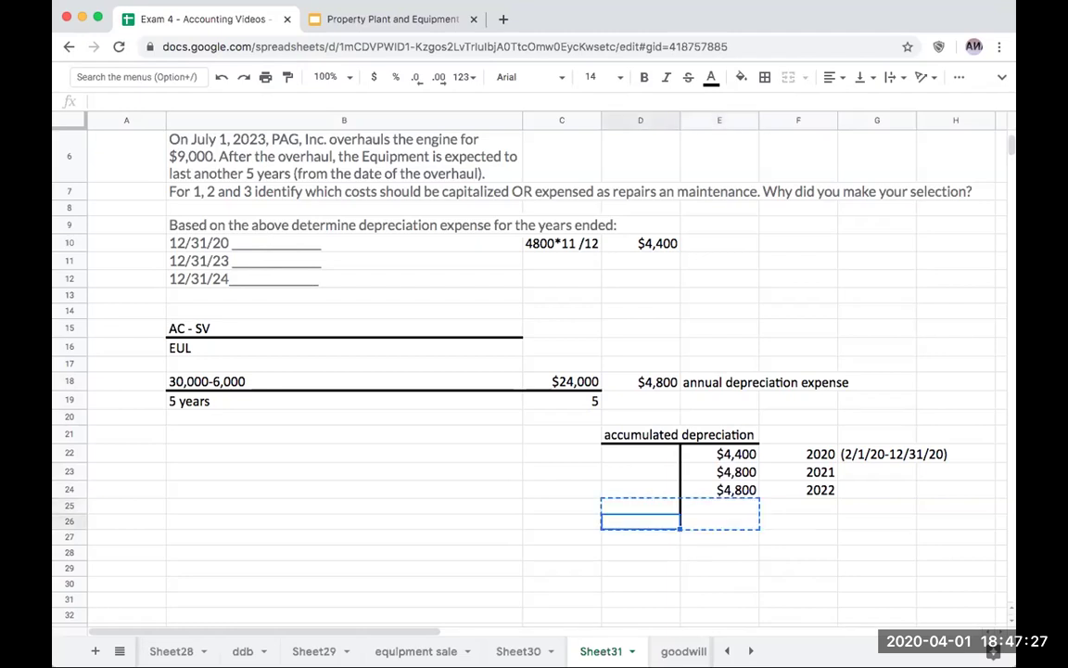
key(Down)
key(ctrl+v)
click(720, 506)
click(798, 506)
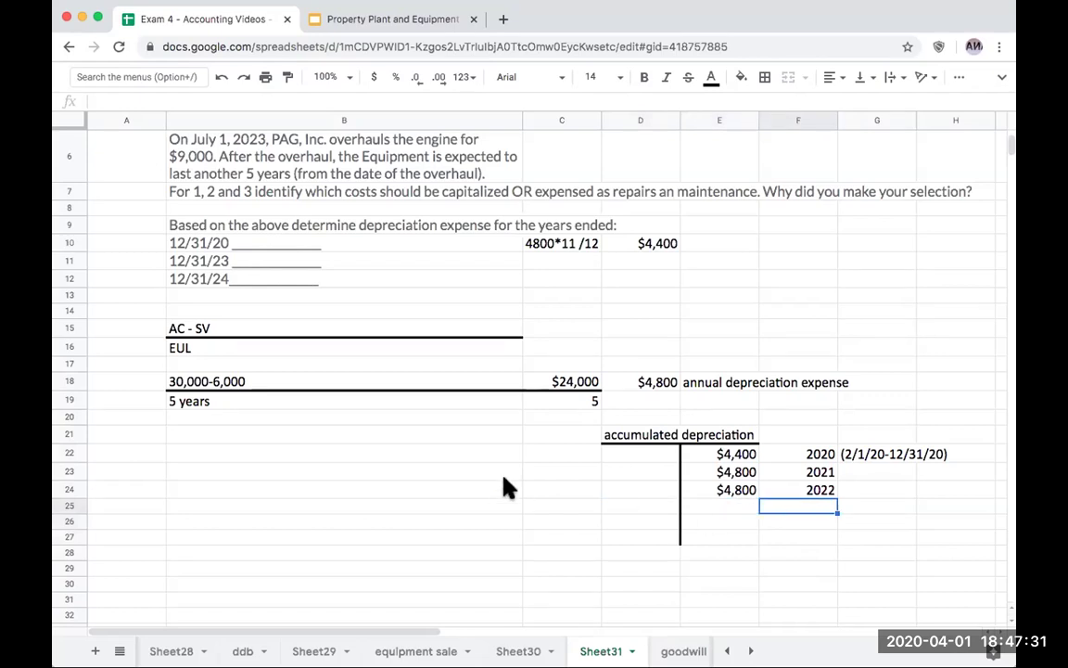
scroll(504, 487, up, 2)
click(232, 232)
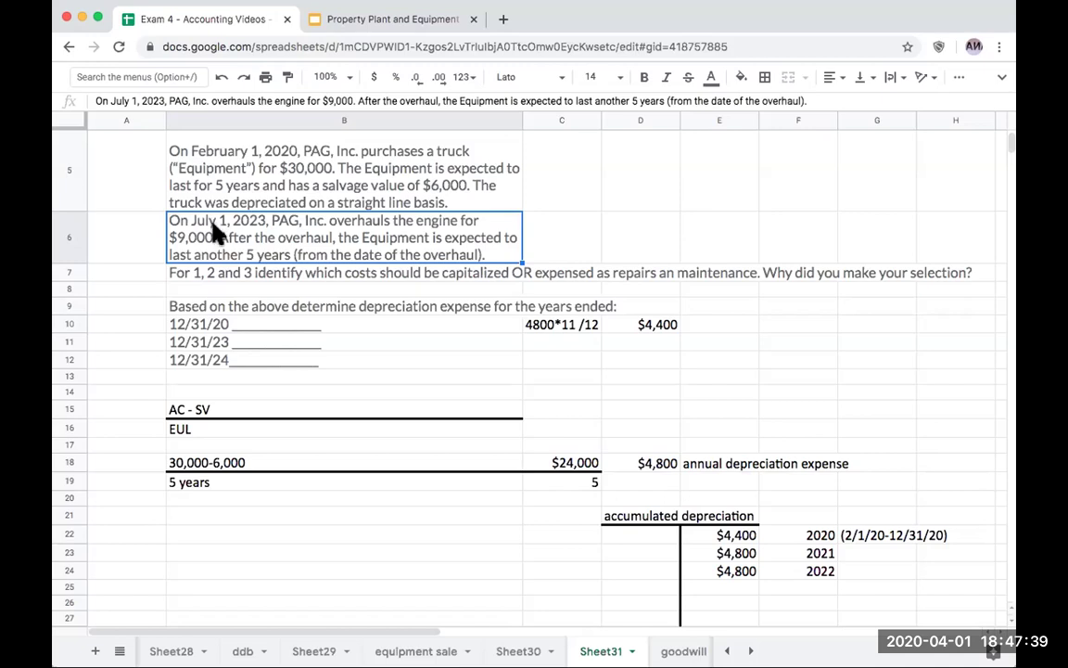
Label the new line with year 2023 and period 1/1/23-6/30/23
click(807, 587)
text(2023)
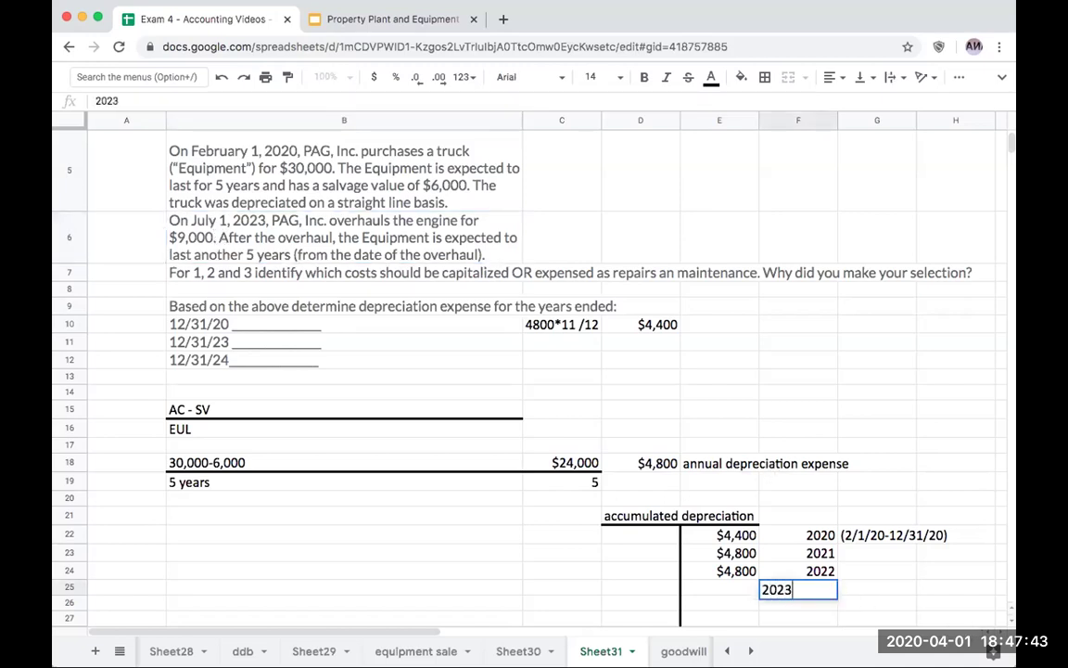
key(Tab)
click(821, 588)
click(876, 588)
text(1/1/)
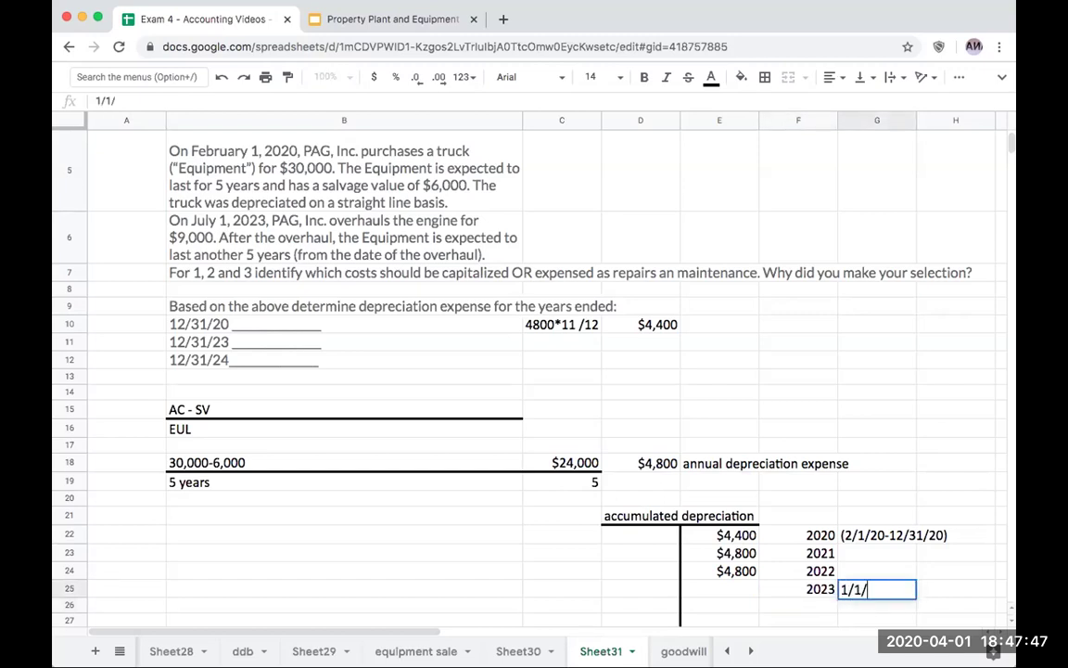
text(23-6/30/23)
key(Return)
Enter the $2,400 half-year depreciation in E25 as +D18*6/12
click(876, 589)
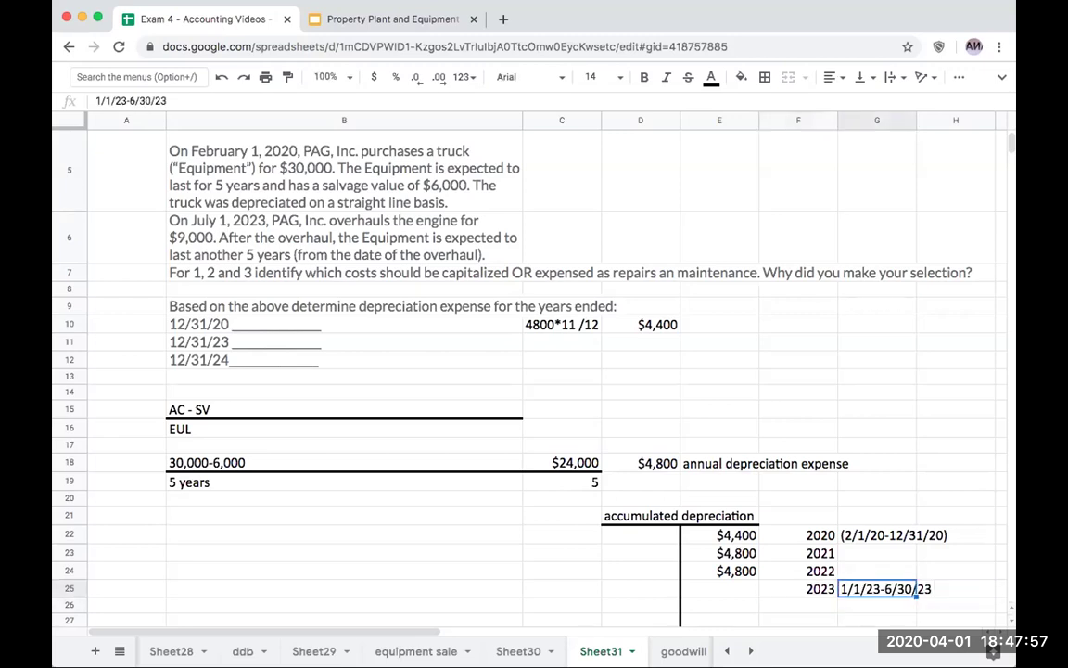
key(Left)
key(Left)
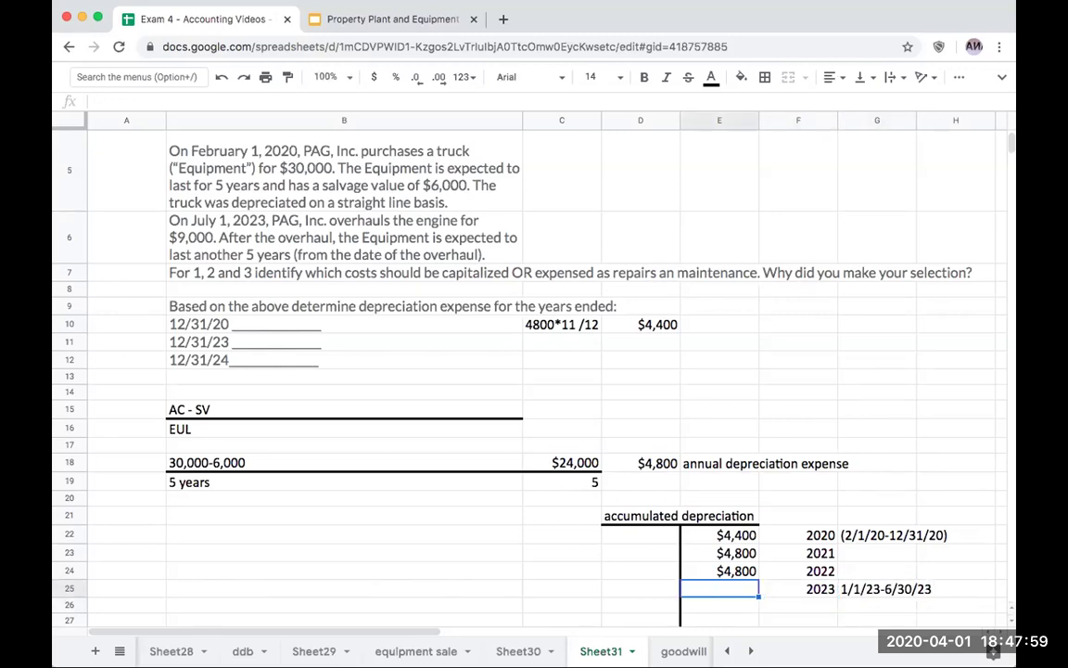
text(+)
key(Left)
key(Up)
key(Up)
key(Up)
key(Up)
key(Up)
key(Up)
key(Up)
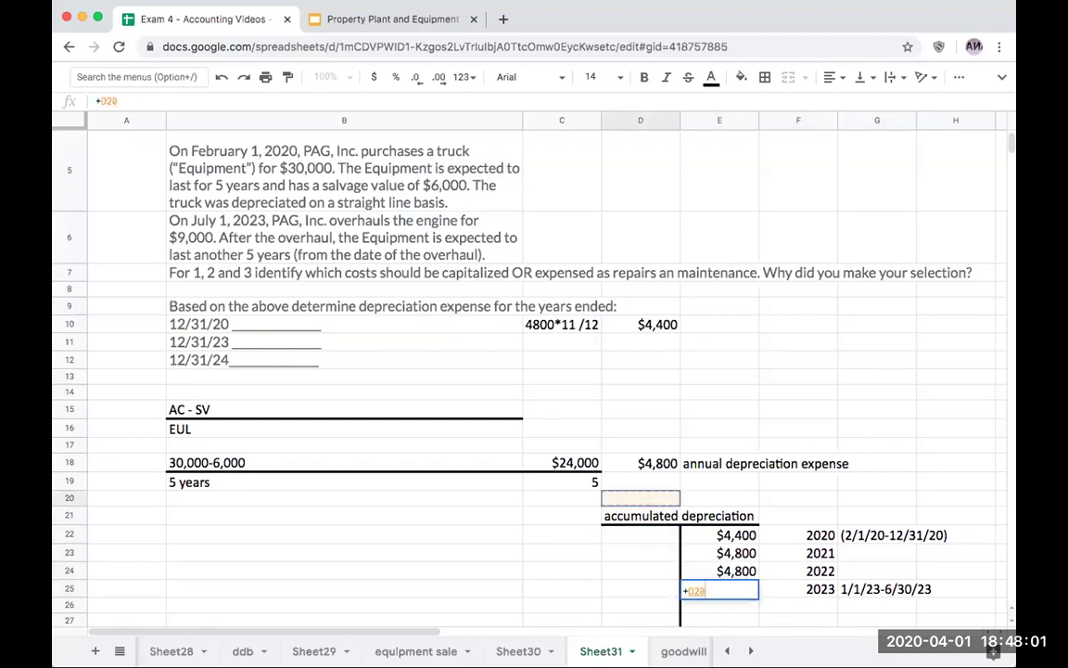
text(*6/12)
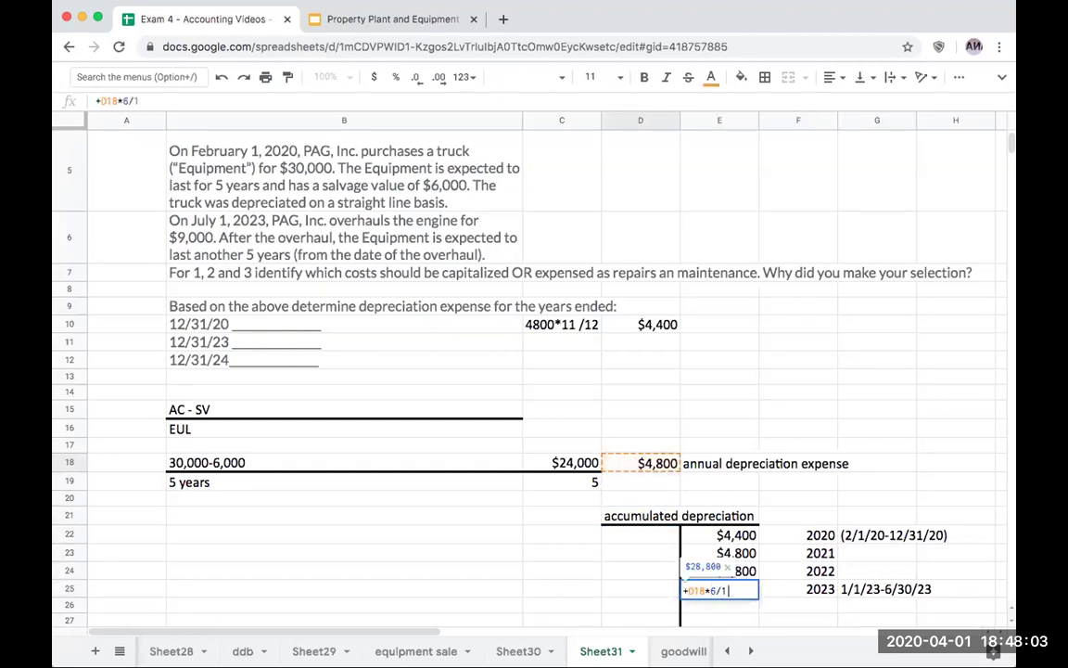
key(Return)
key(Up)
key(Right)
key(Down)
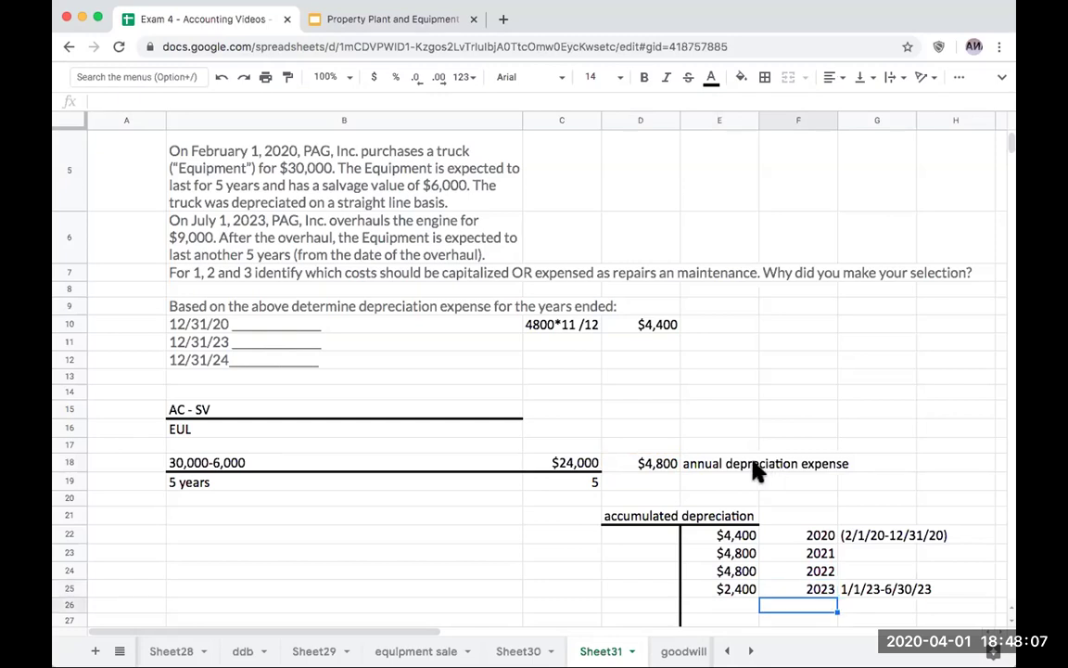
scroll(755, 471, down, 3)
Extend the T-account's vertical line by pasting the copied line cells two rows lower
click(733, 501)
drag(655, 477, 725, 480)
key(ctrl+c)
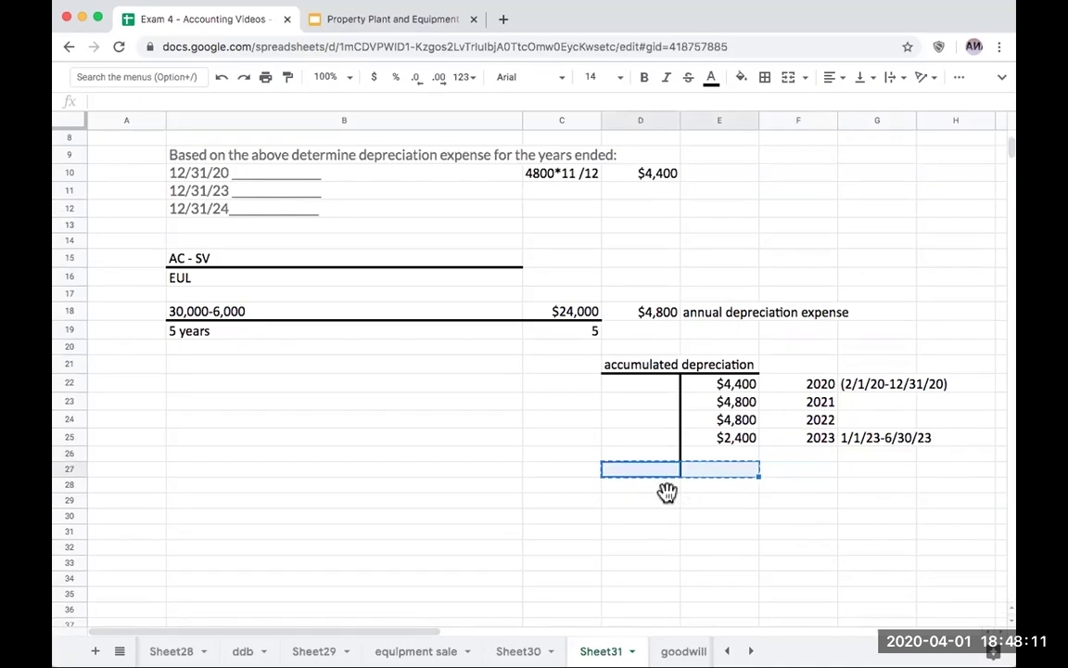
click(664, 499)
key(ctrl+v)
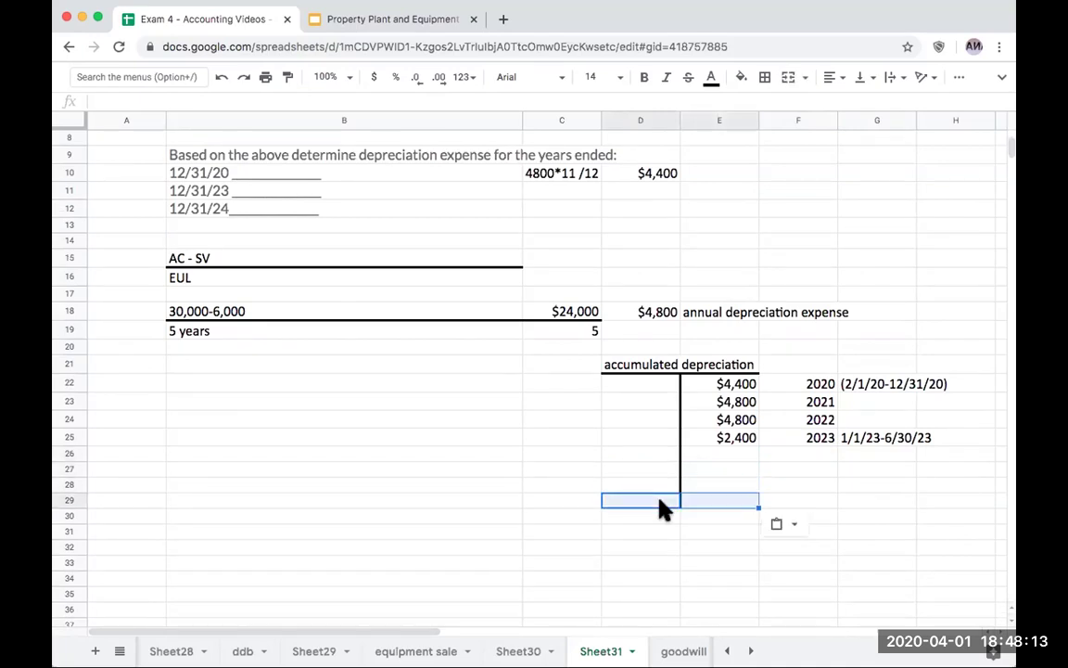
Add a top border rule across D26:E26 for the total row
click(714, 456)
drag(660, 455, 731, 458)
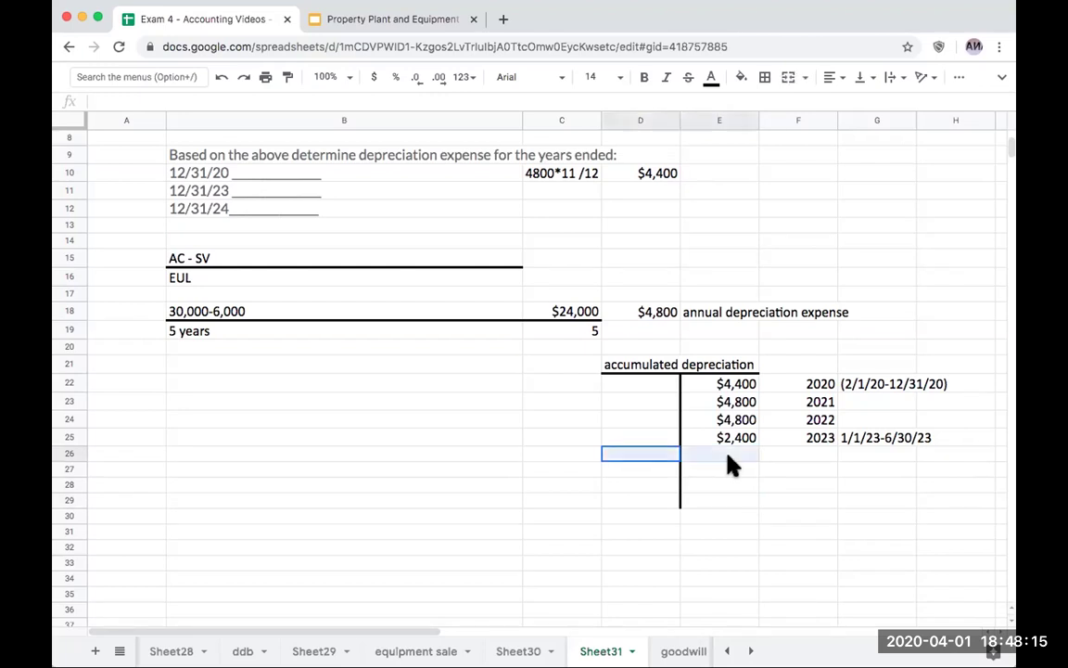
click(766, 81)
click(799, 148)
click(773, 456)
Total accumulated depreciation in E26 as +E22+E23+E24+E25, giving $16,400
click(739, 459)
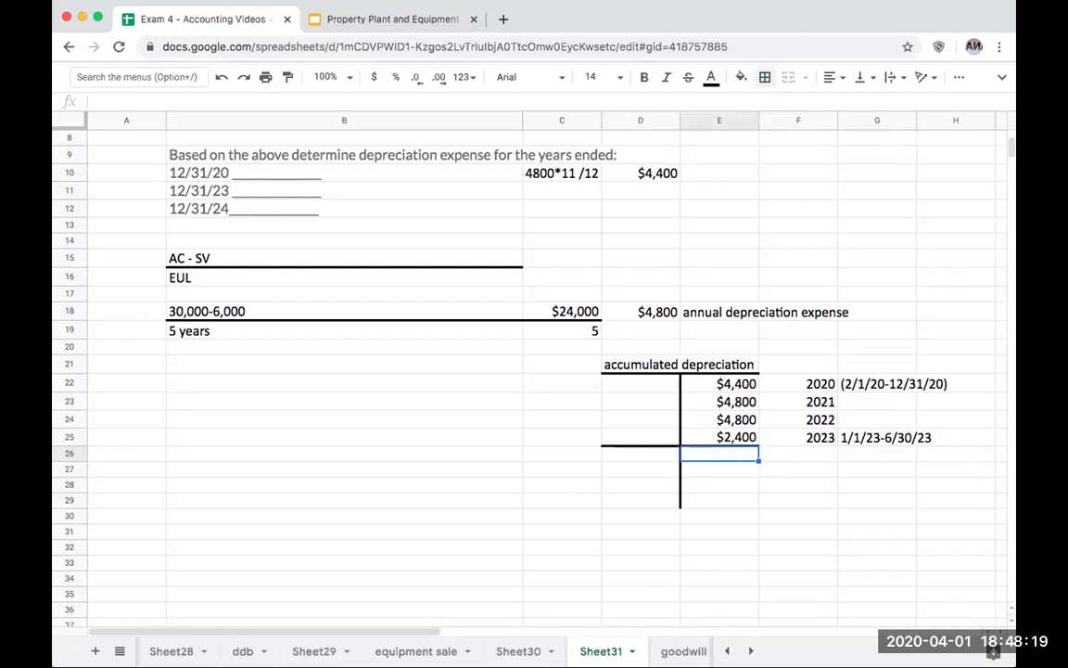
text(+E22+E23)
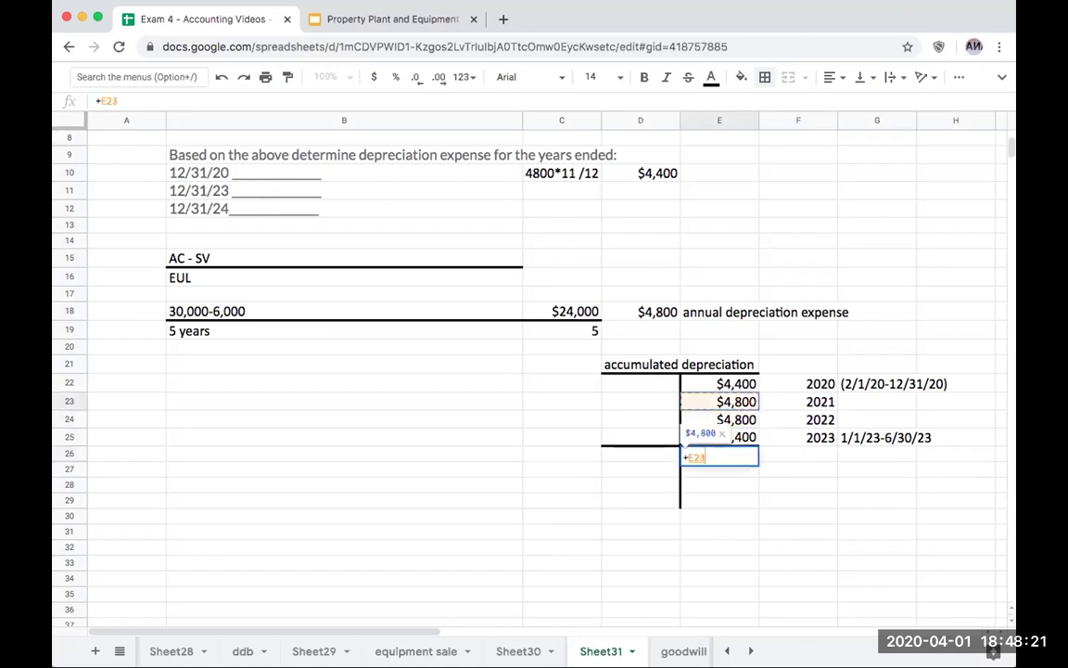
text(+E24+E25)
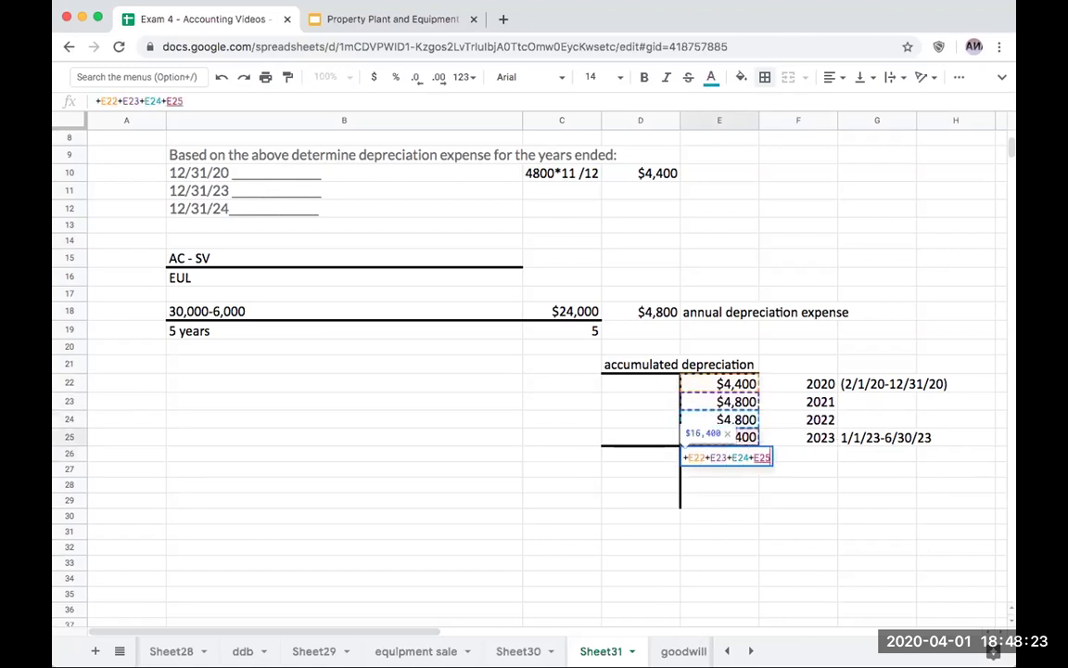
key(Return)
click(798, 455)
click(720, 456)
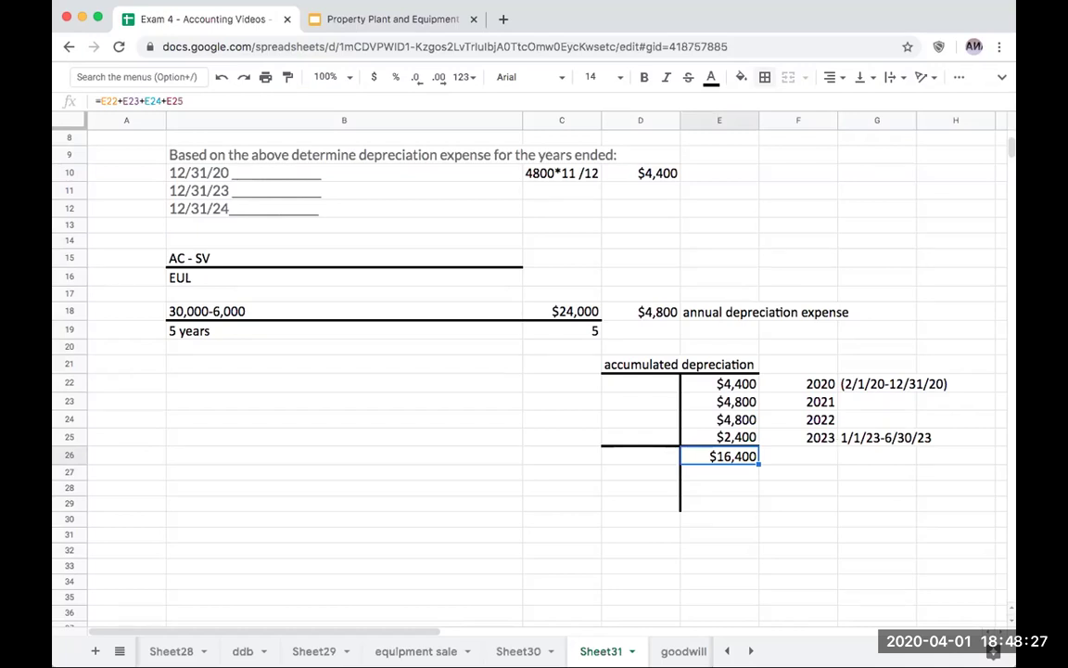
Review the overhaul paragraph and the capitalize-or-expense question in the problem text
click(640, 471)
click(126, 471)
click(344, 455)
click(344, 401)
key(Up)
key(Up)
key(Up)
key(Up)
key(Up)
key(Up)
key(Up)
key(Up)
key(Up)
key(Up)
key(Up)
key(Up)
key(Up)
key(Up)
key(Up)
key(Up)
key(Up)
key(Up)
key(Up)
key(Down)
key(Down)
key(Down)
key(Up)
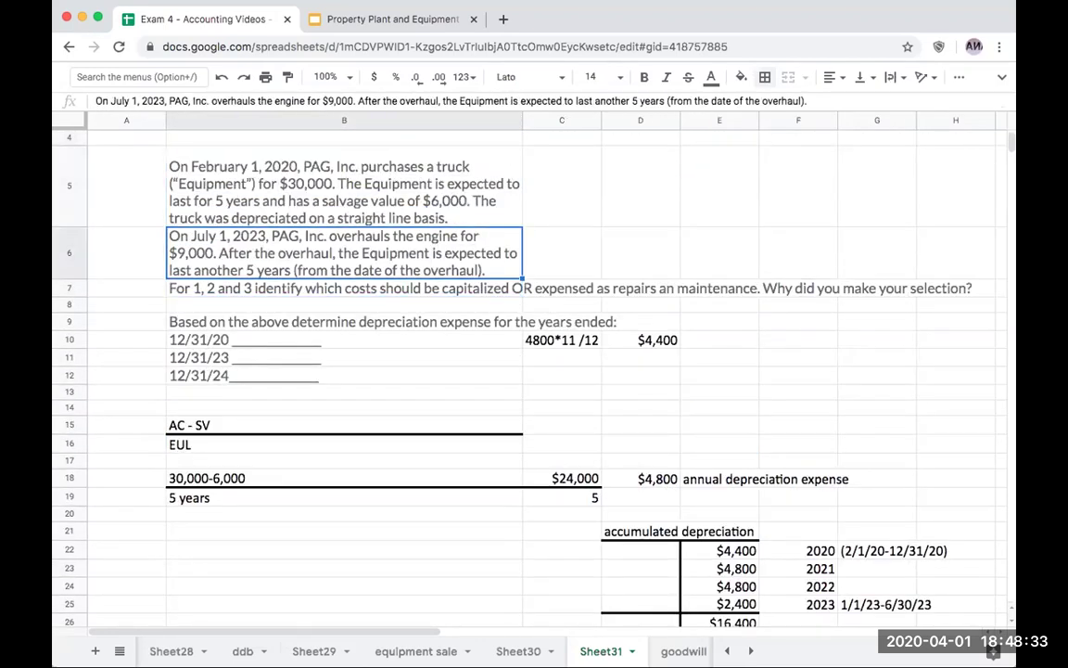
key(Down)
scroll(702, 434, down, 1)
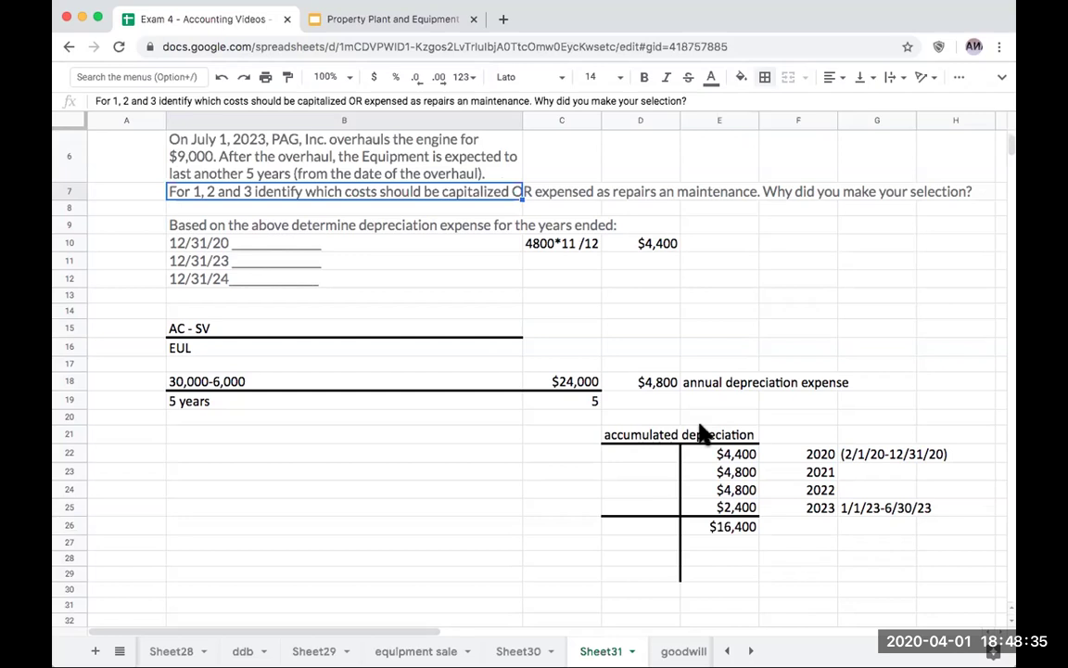
Add an 'equipment' label for the new T-account, correcting its spelling
scroll(703, 434, down, 2)
click(661, 519)
text(eqipment)
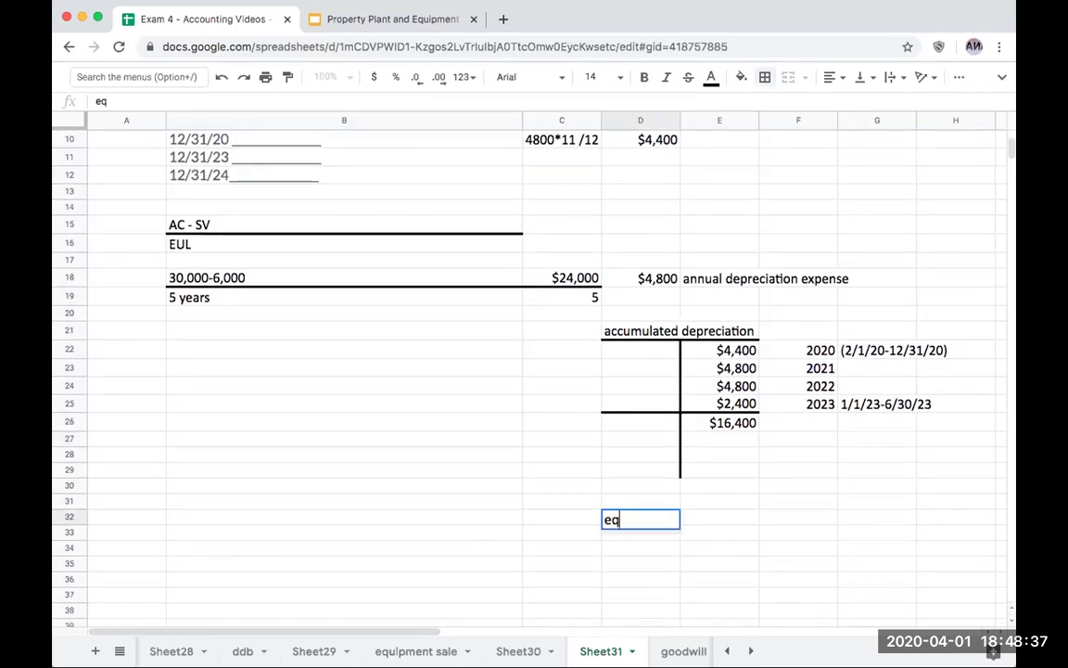
key(Return)
key(Up)
key(Return)
key(BackSpace)
key(BackSpace)
key(BackSpace)
key(BackSpace)
key(BackSpace)
key(BackSpace)
text(uipment)
key(Return)
Enter the 2/1/20 purchase of 30000 as the first equipment entry
click(561, 518)
text(2)
key(Escape)
key(Down)
text(2/1/18)
key(Return)
key(Up)
text(2/1/20)
key(Tab)
text(30000)
key(Return)
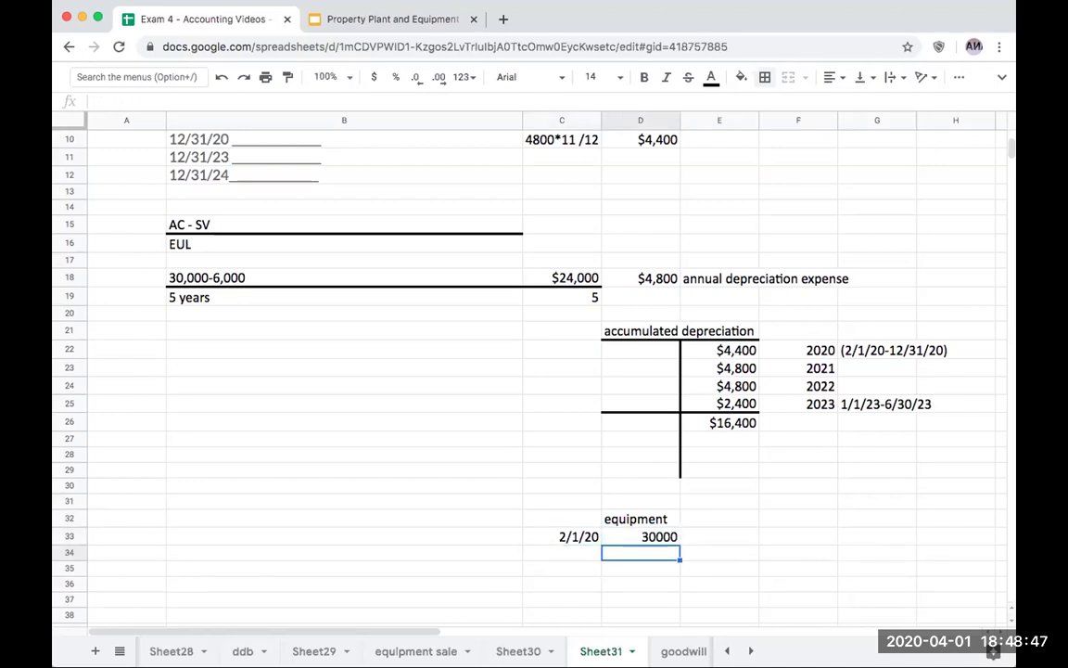
key(Left)
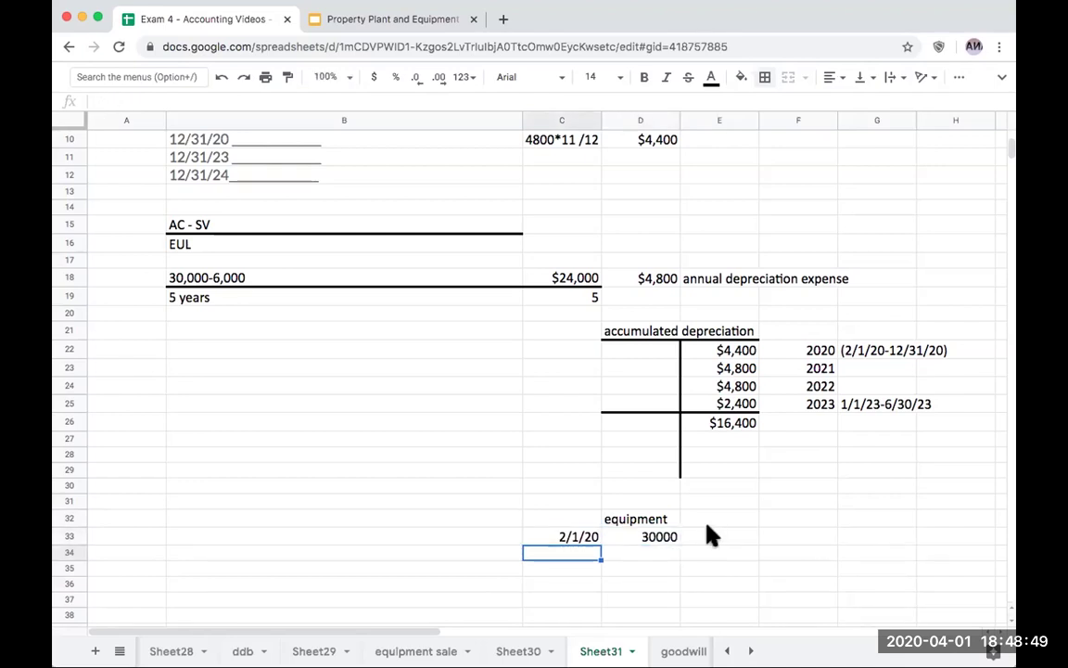
Put a top border rule across the equipment header row D33:E33
click(679, 538)
drag(679, 538, 723, 538)
click(689, 538)
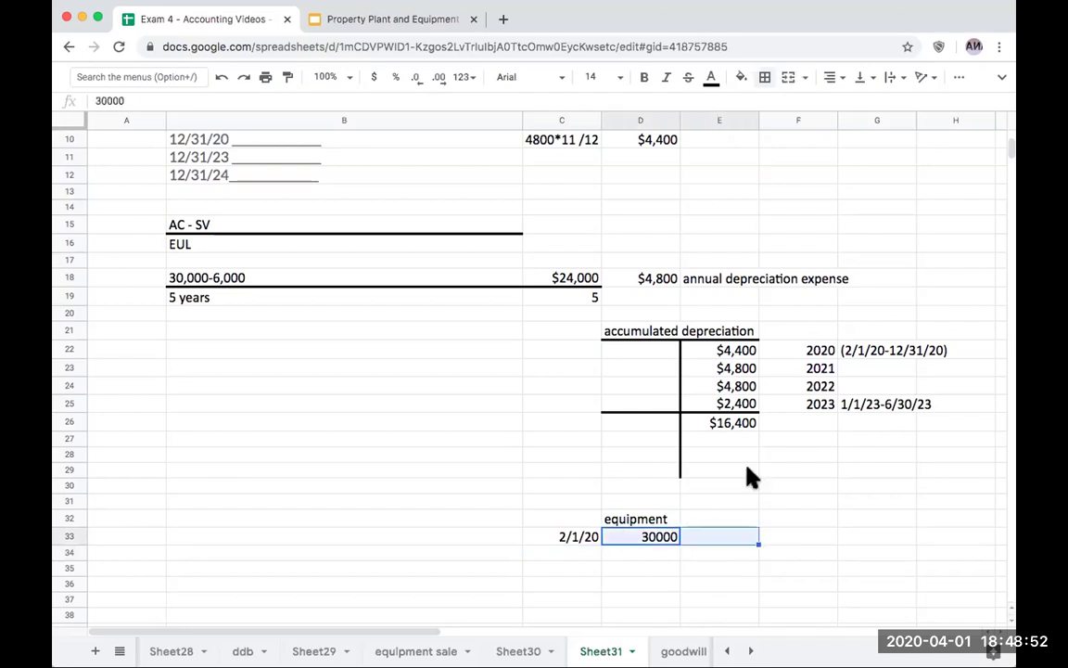
click(770, 84)
click(789, 135)
click(775, 538)
Draw the T-account's vertical line down the equipment column D33:D39
scroll(732, 529, down, 1)
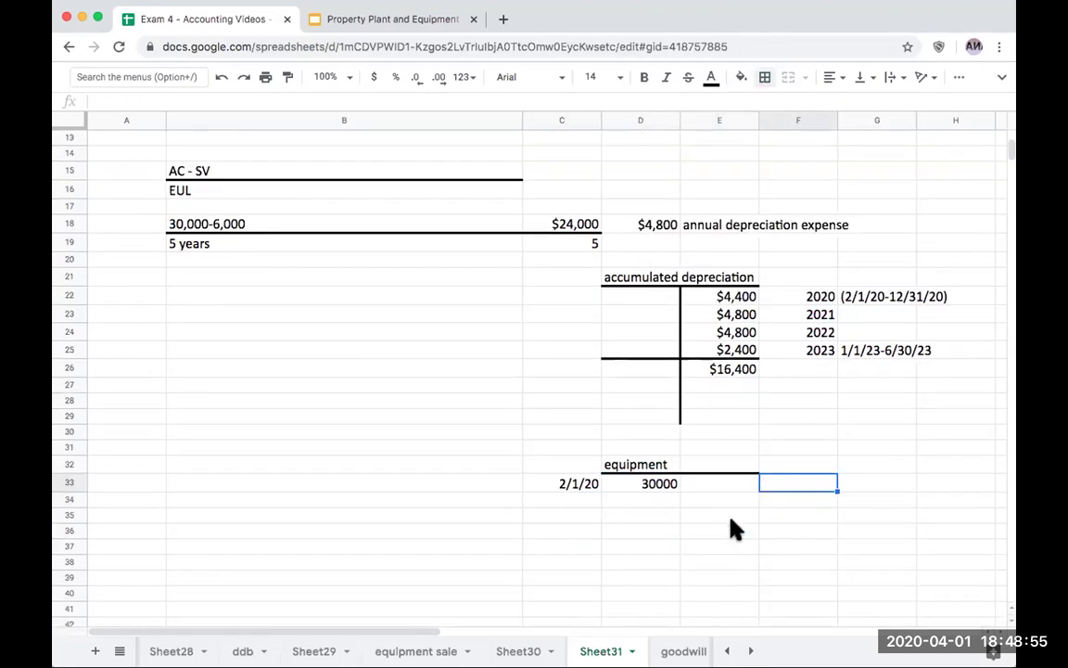
drag(663, 488, 663, 582)
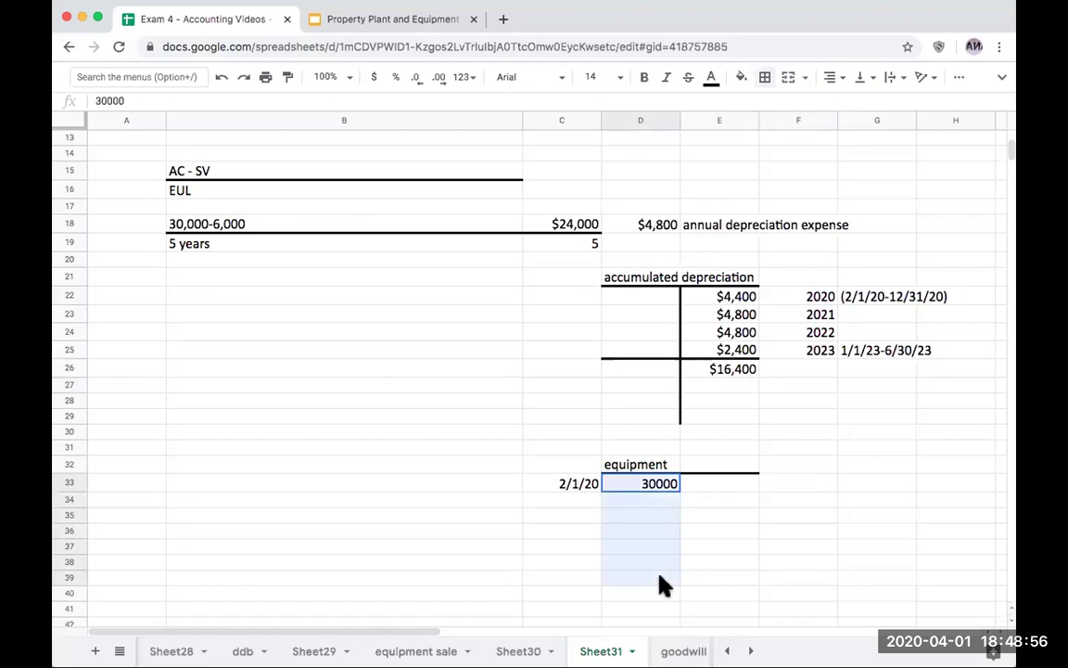
click(766, 79)
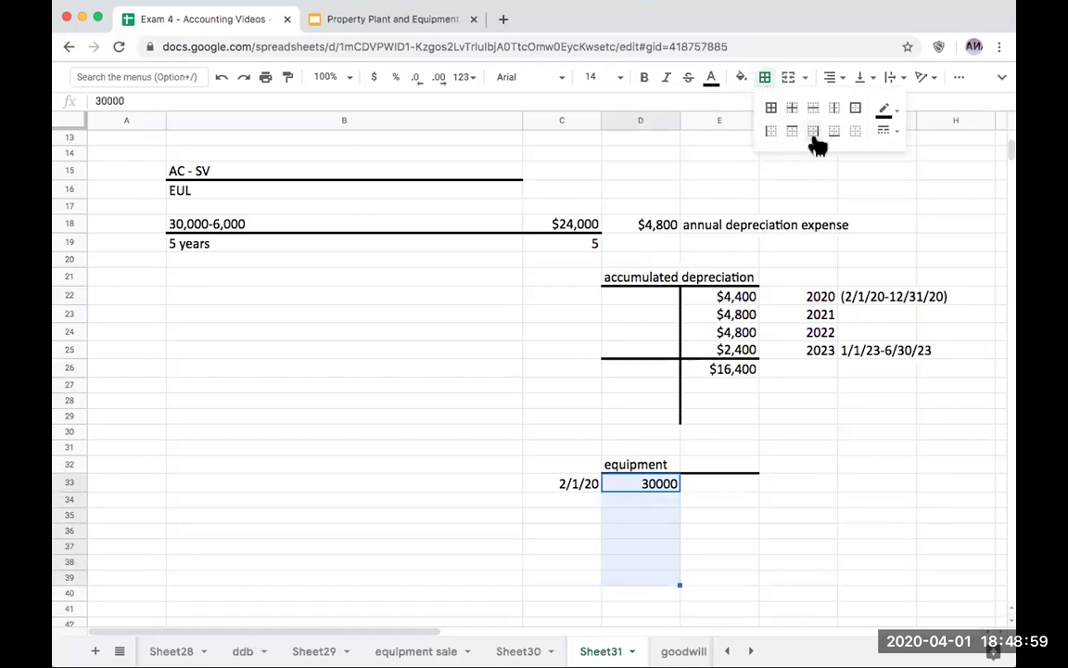
click(814, 133)
click(798, 447)
Enter the 7/1/23 overhaul cost of 9000 below the purchase, fixing the year
click(583, 485)
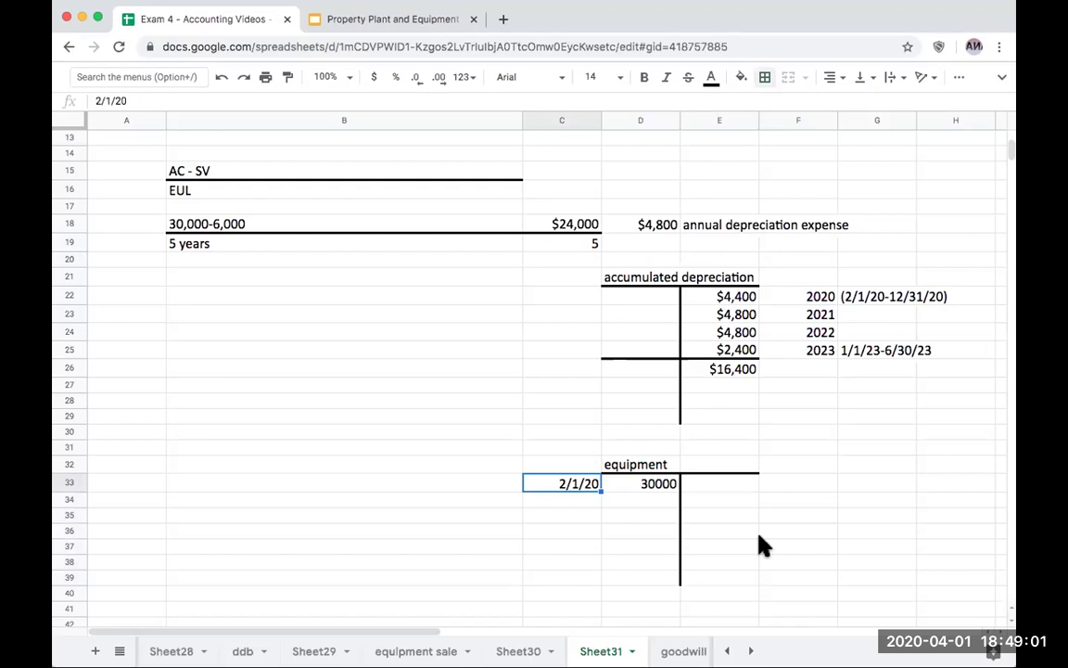
key(Down)
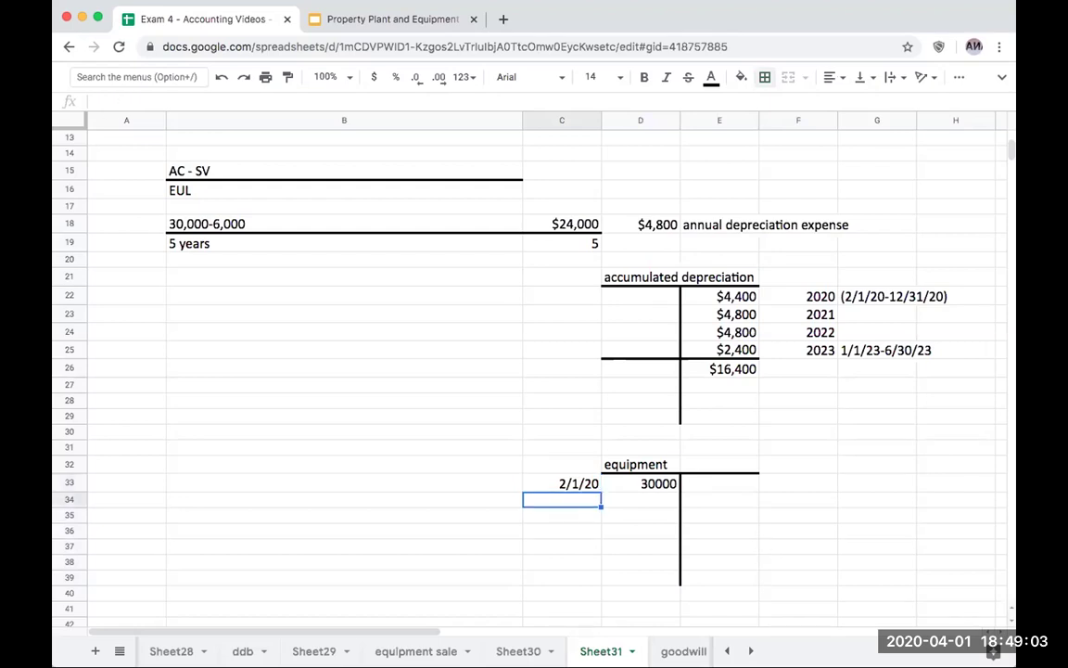
text(7/1/20)
key(Return)
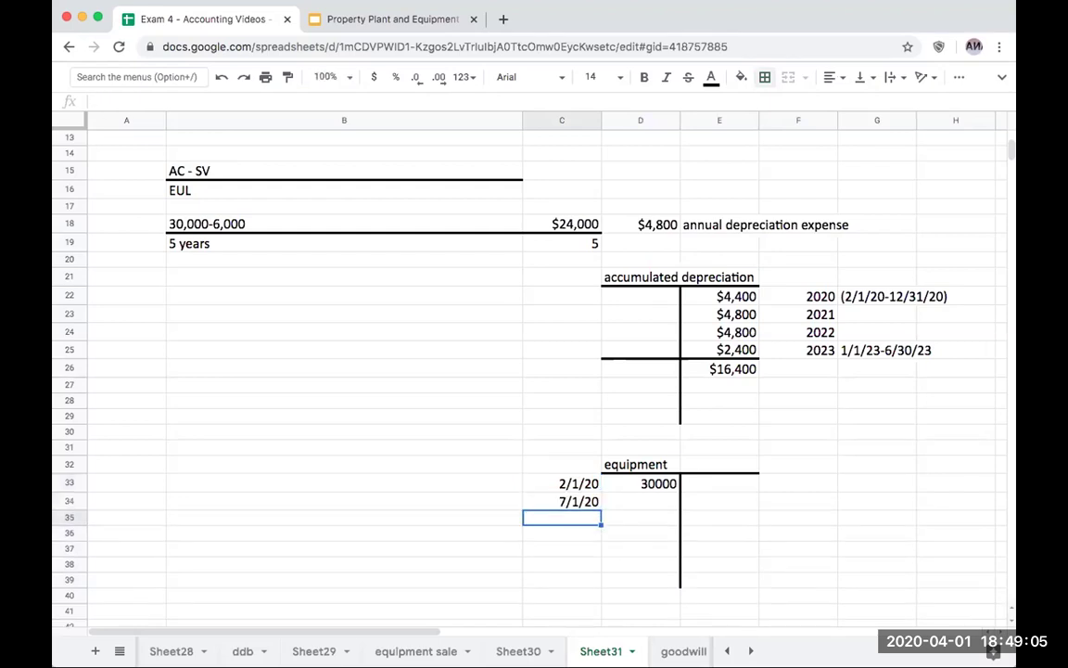
click(640, 501)
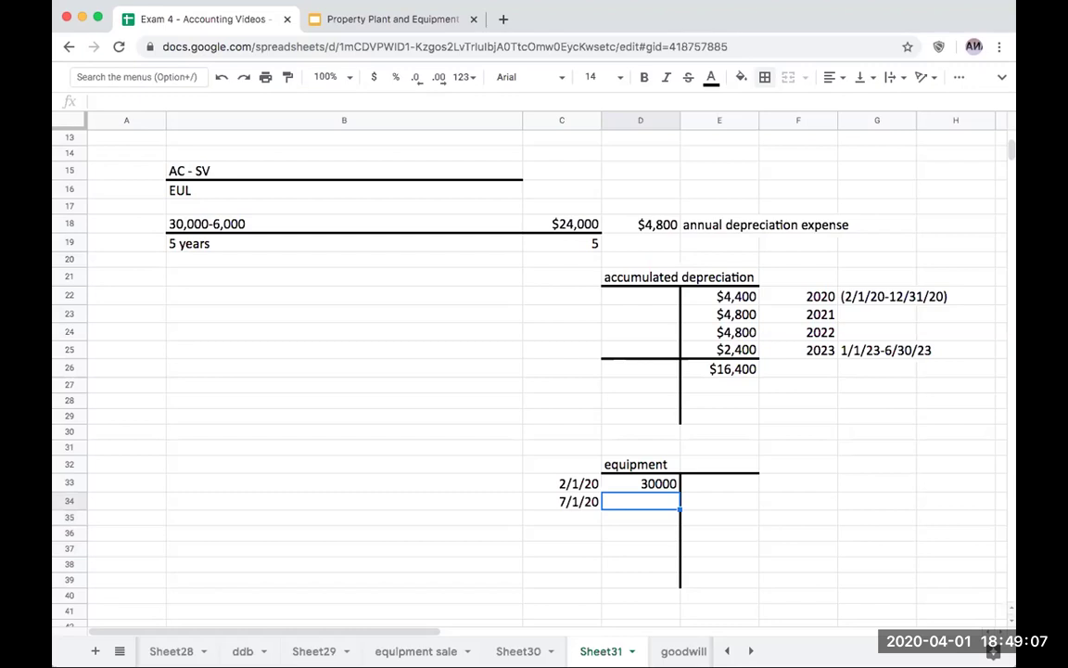
text(9000)
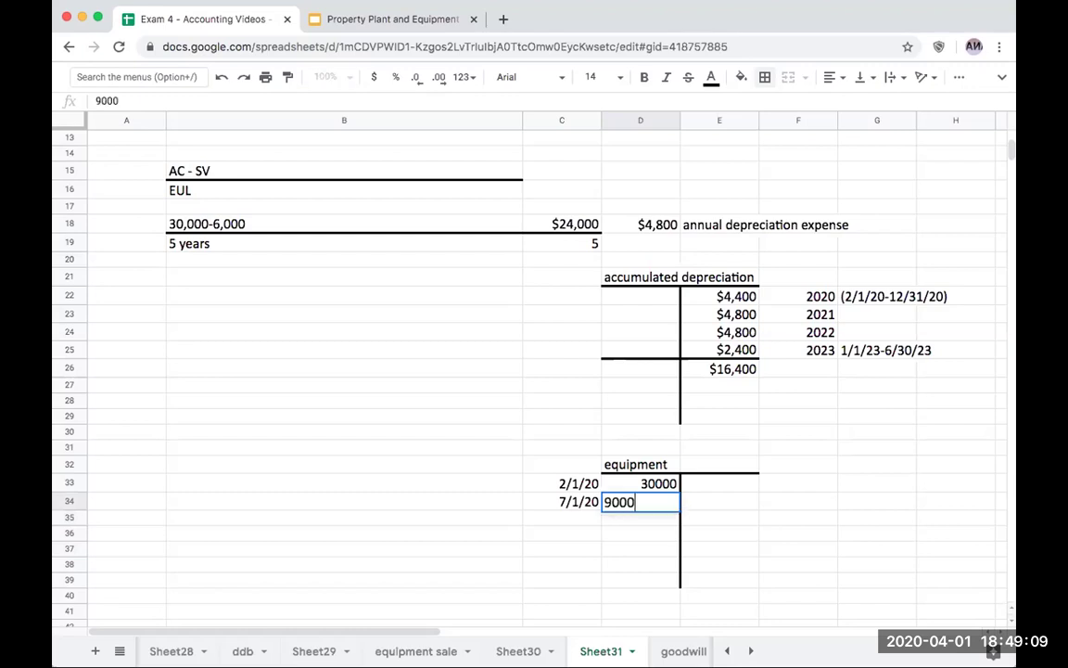
key(Return)
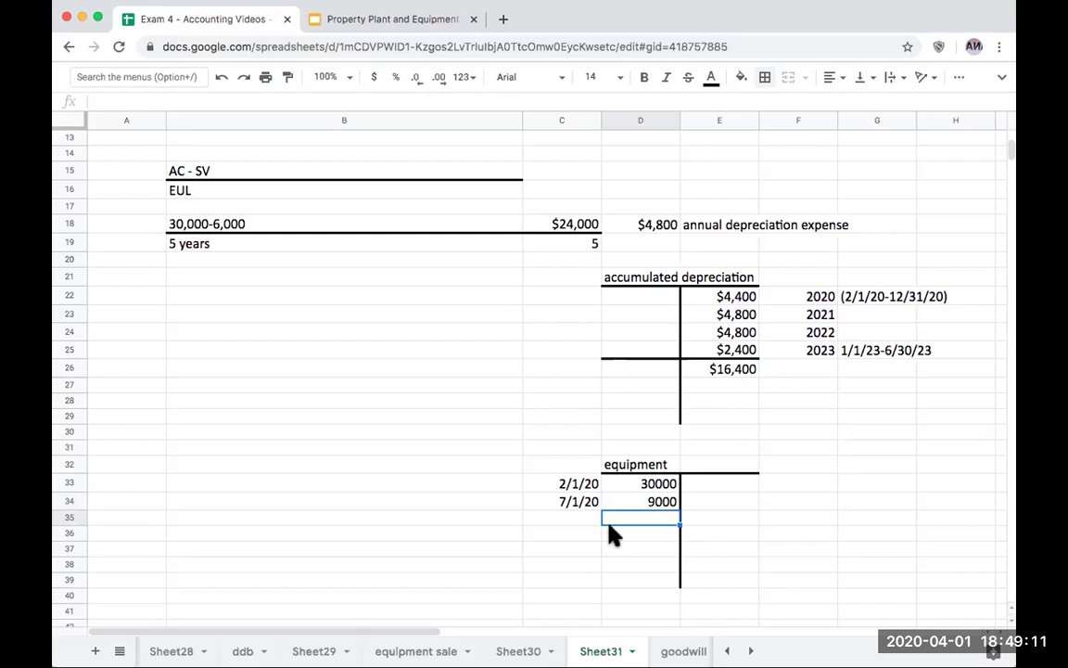
click(582, 504)
text(7/1/23)
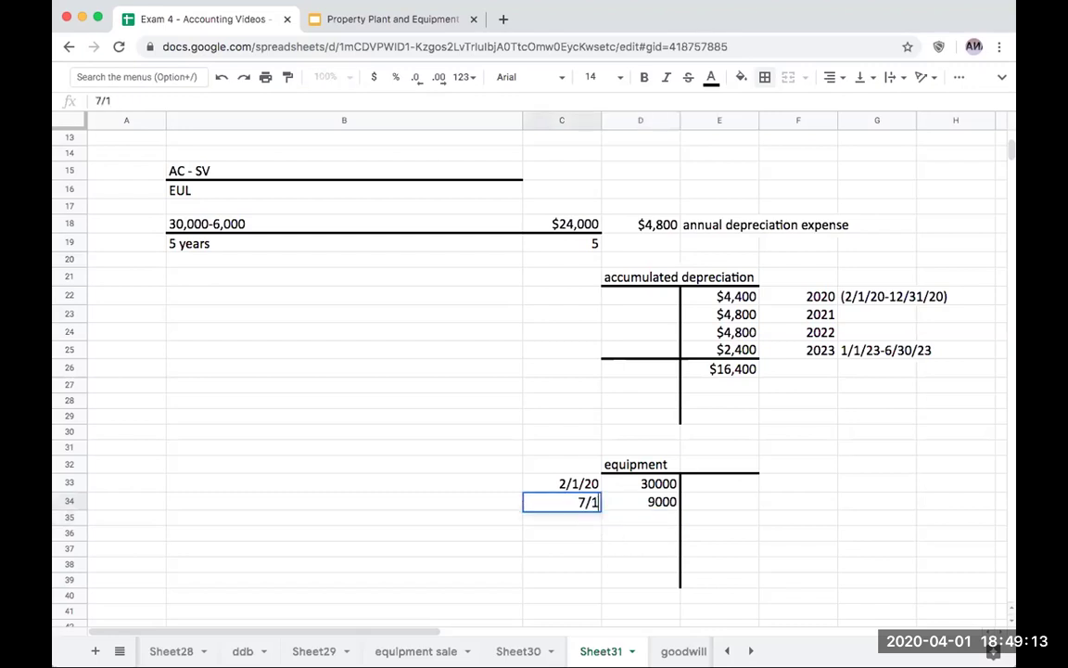
key(Return)
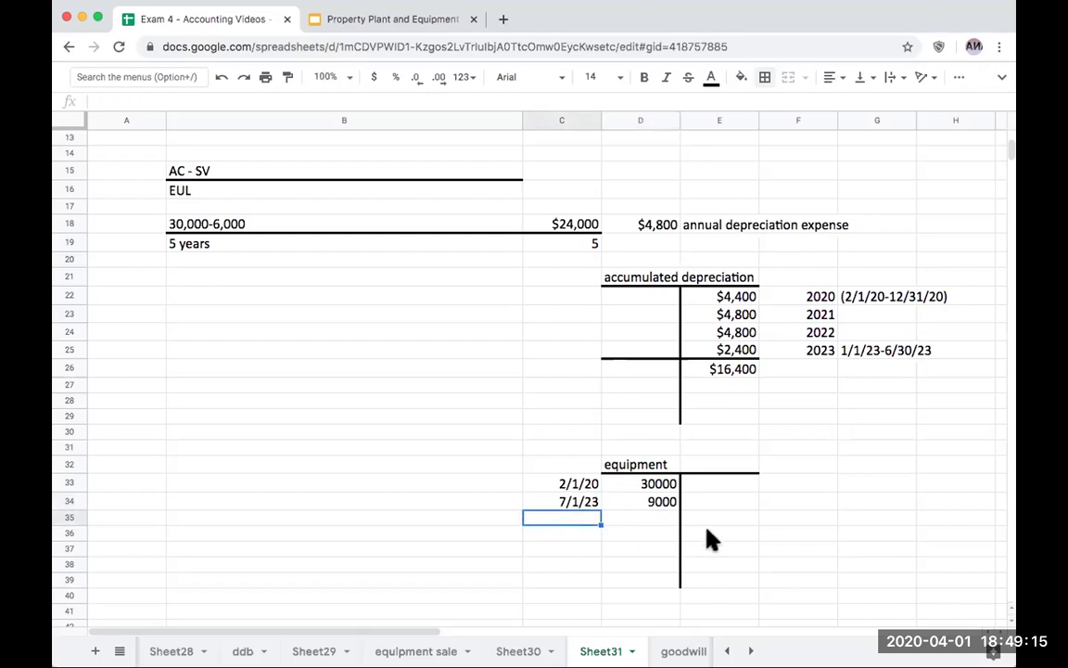
Draw a top border closing line across D39:E39 of the equipment account
drag(659, 582, 684, 580)
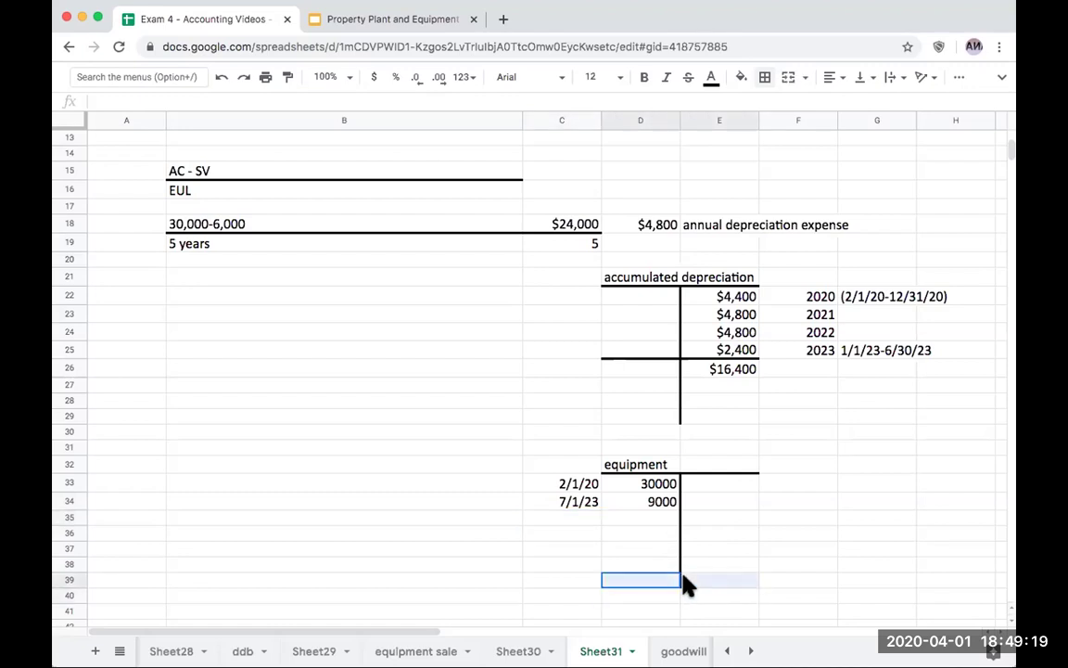
click(764, 77)
click(792, 131)
click(701, 552)
click(651, 566)
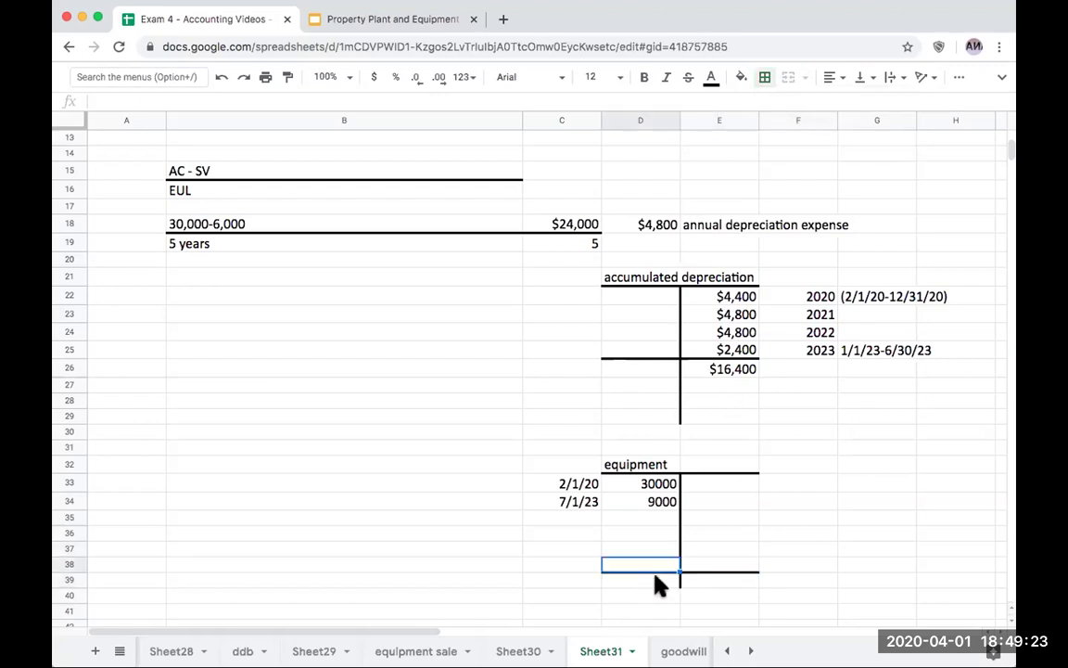
click(639, 581)
text(+)
key(Up)
key(Up)
key(Up)
key(Up)
key(Up)
key(Up)
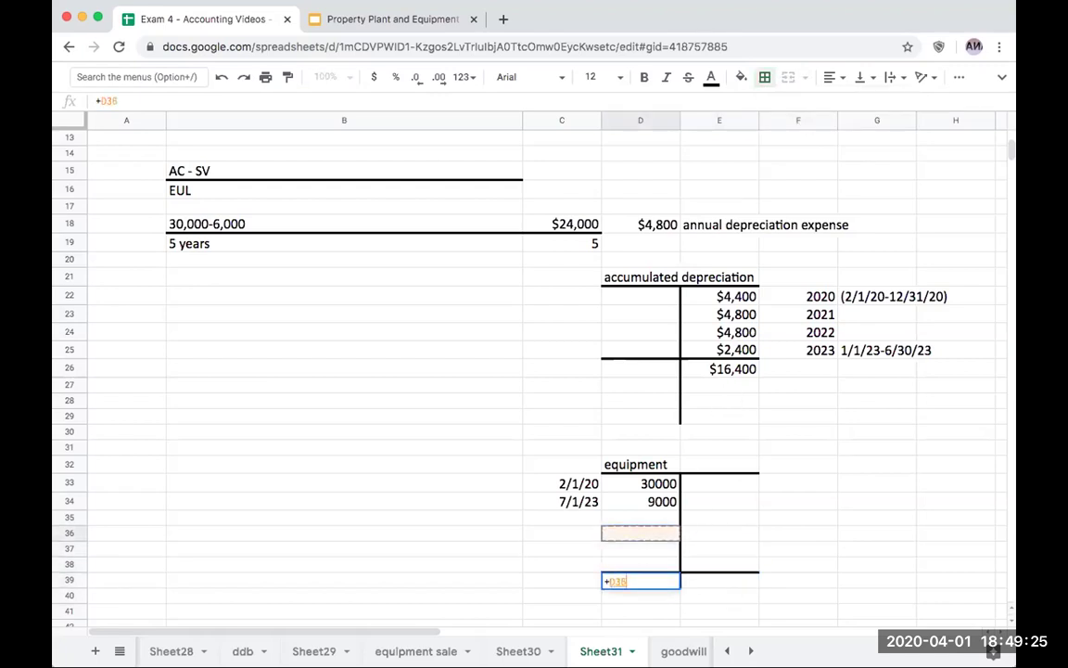
text(+)
key(Up)
key(Up)
key(Up)
key(Up)
key(Up)
key(Return)
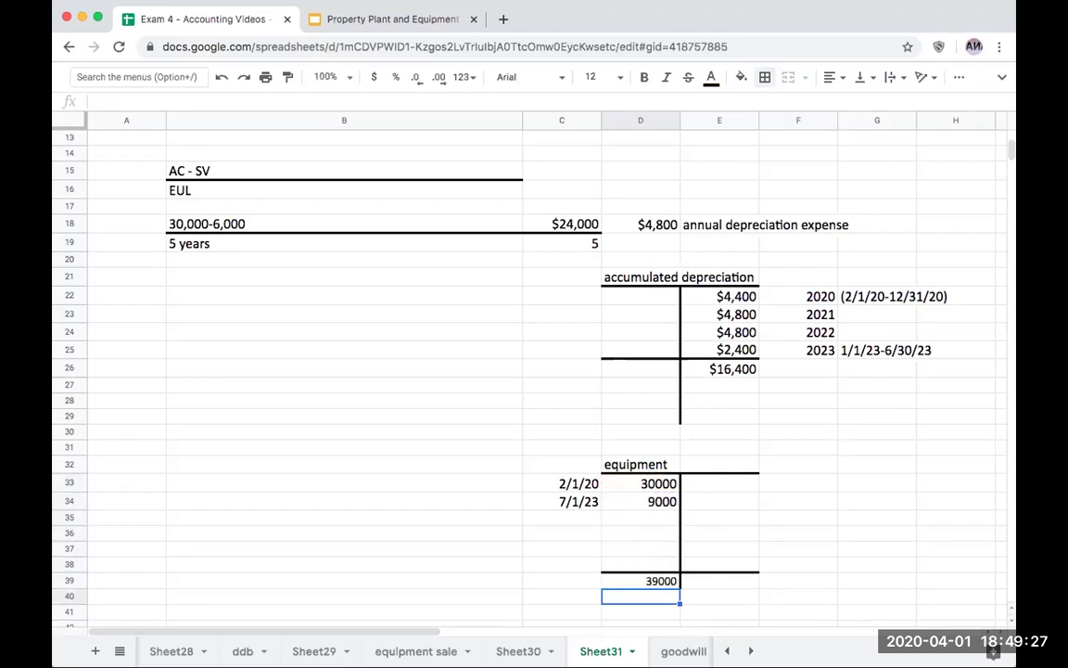
key(Up)
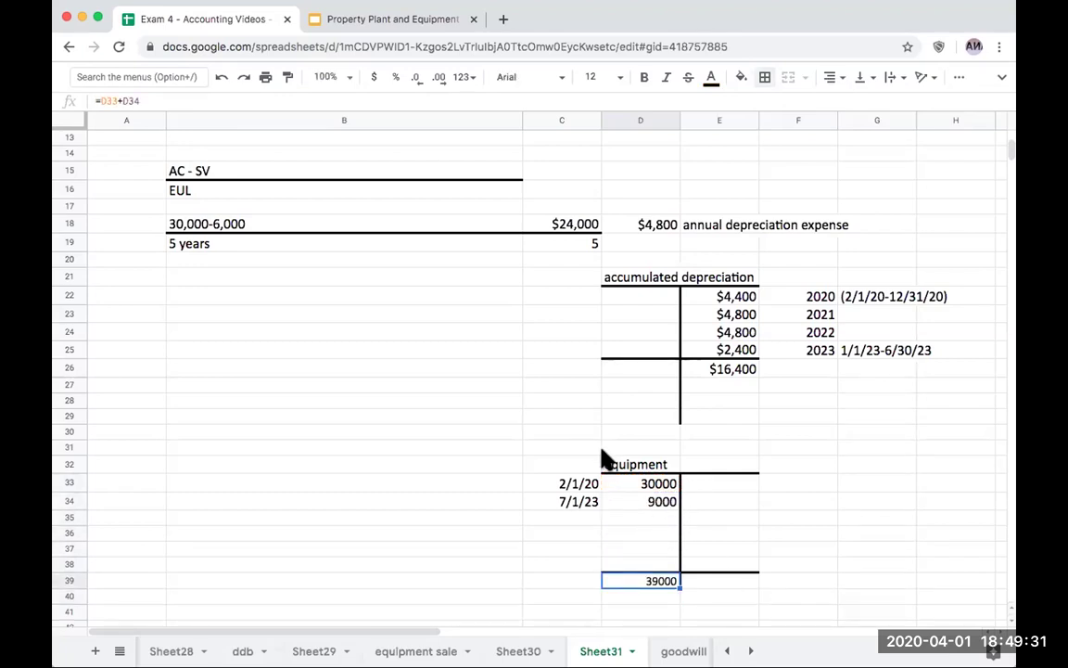
scroll(496, 418, up, 1)
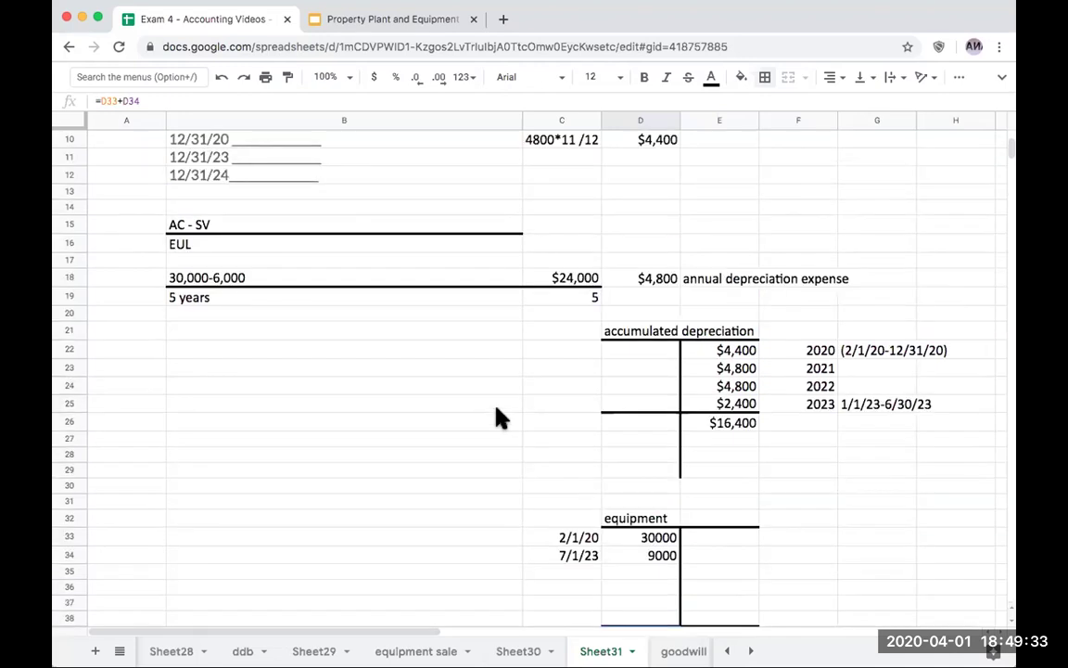
scroll(496, 426, down, 4)
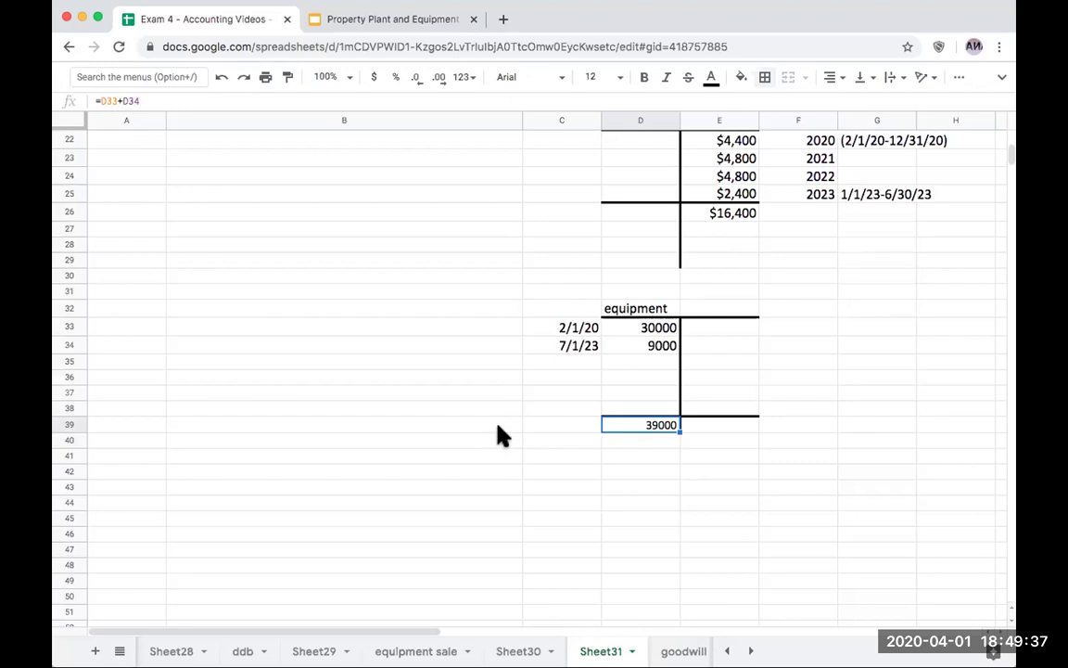
scroll(498, 436, up, 1)
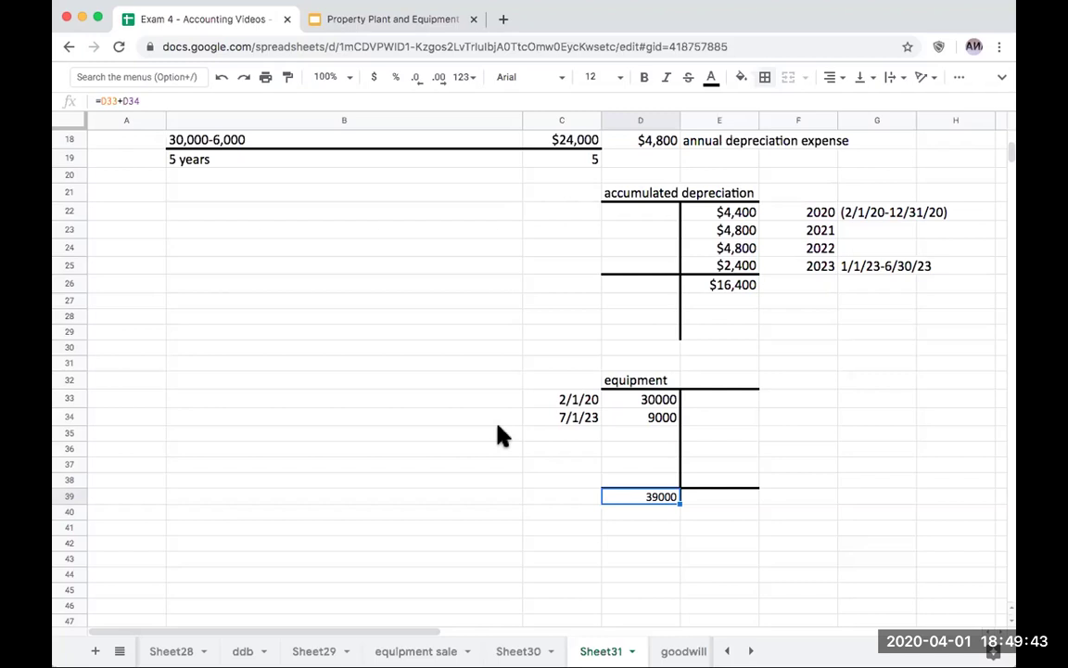
scroll(499, 436, down, 1)
scroll(498, 436, up, 5)
scroll(498, 436, up, 1)
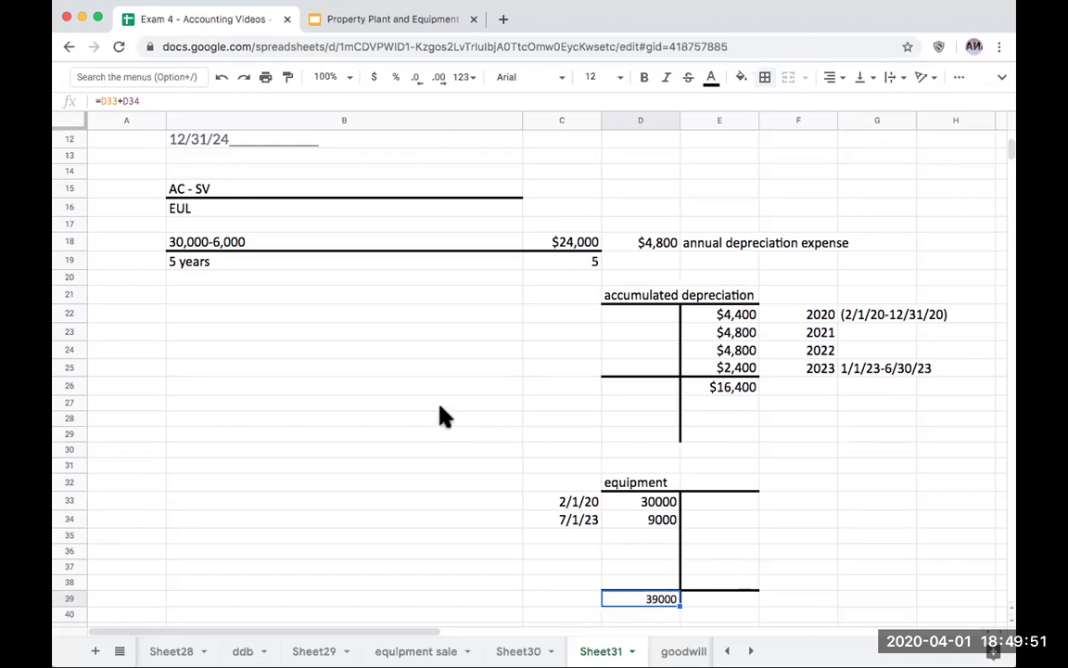
scroll(444, 417, down, 1)
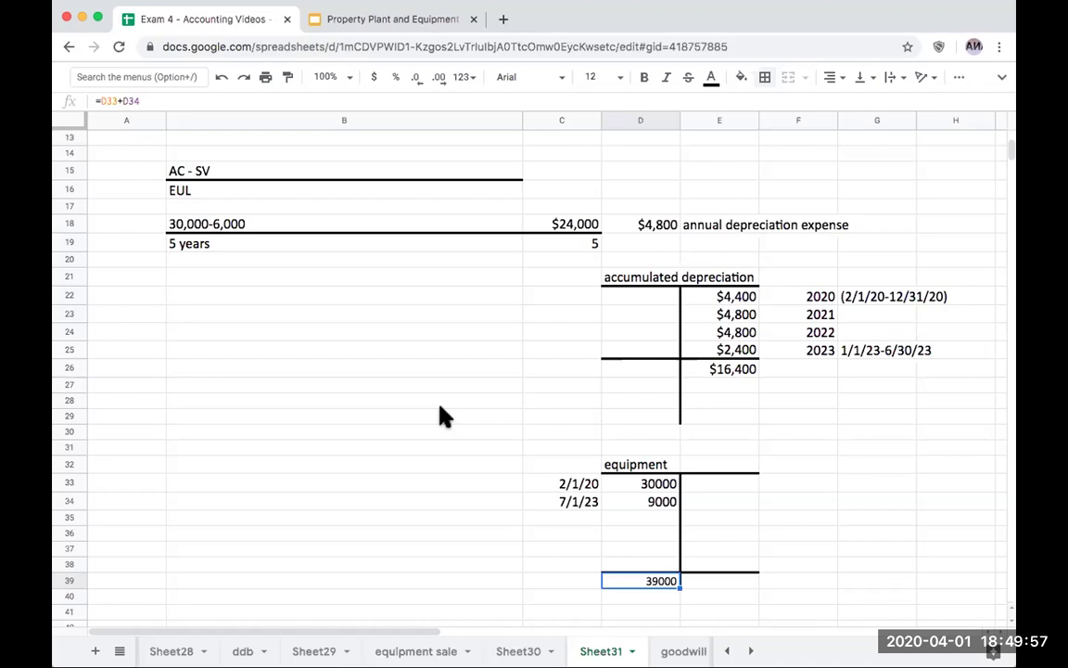
scroll(444, 416, up, 5)
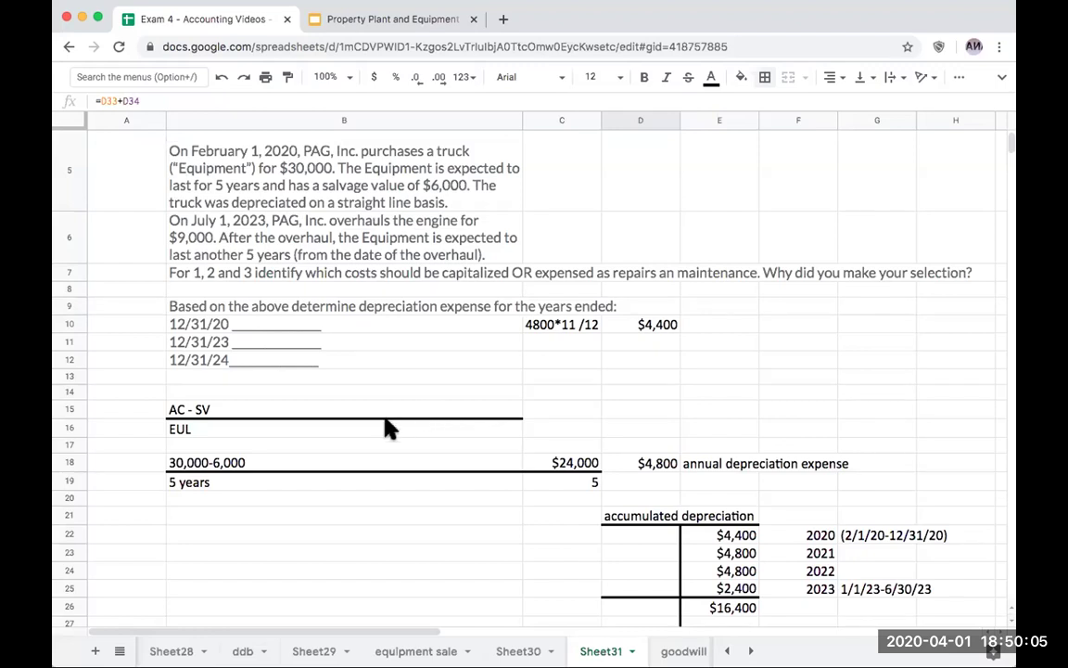
scroll(388, 428, down, 1)
scroll(308, 407, down, 1)
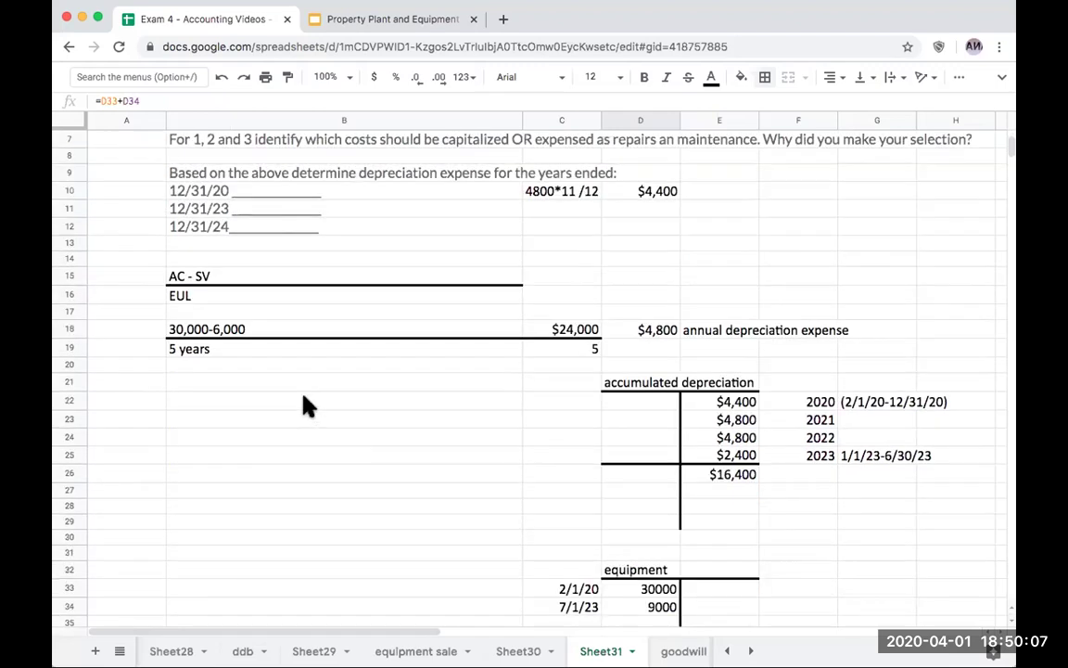
scroll(439, 408, up, 5)
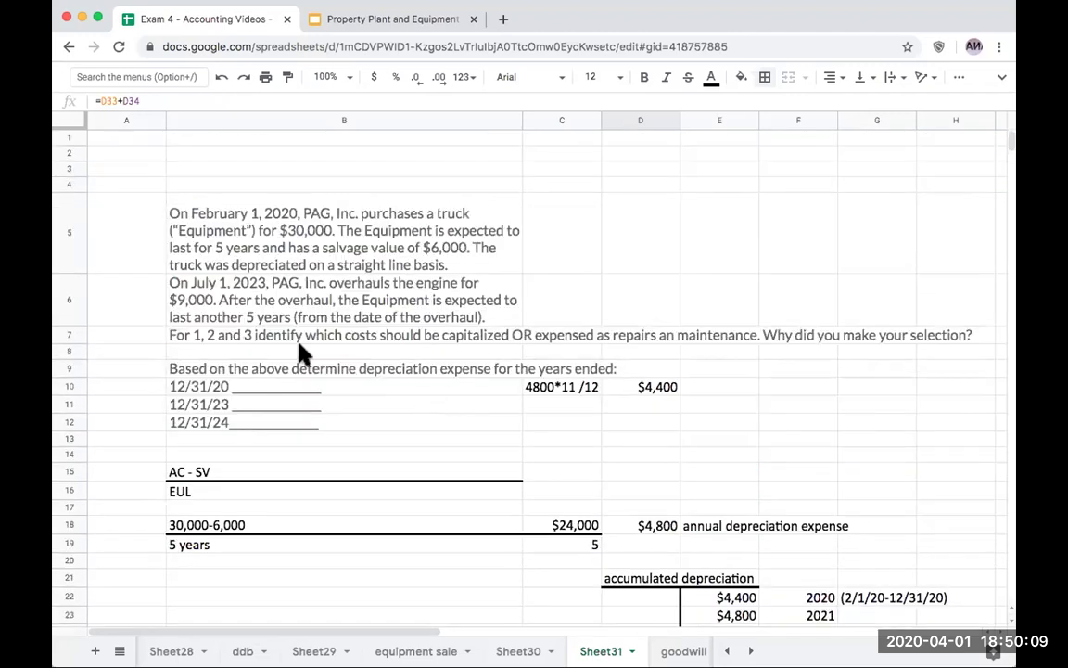
click(231, 287)
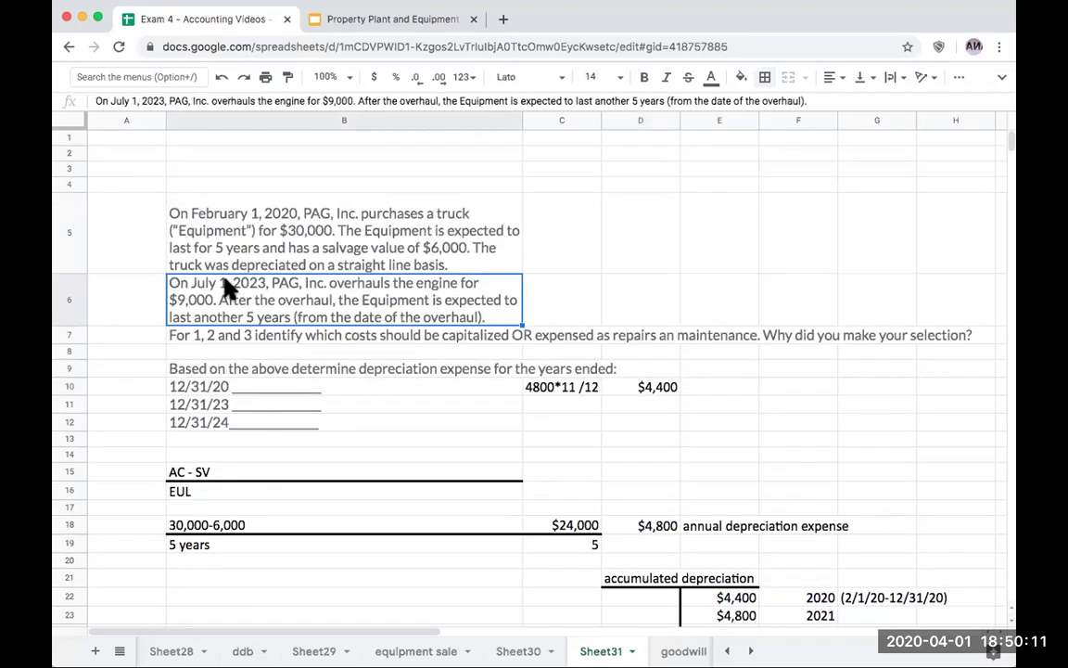
click(226, 232)
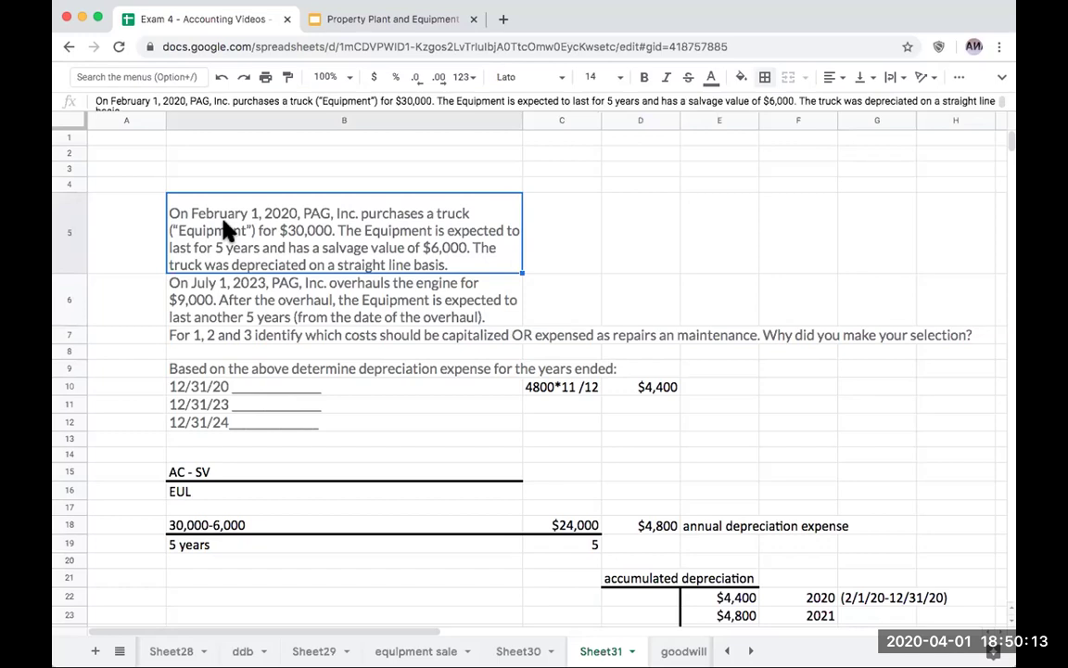
click(257, 288)
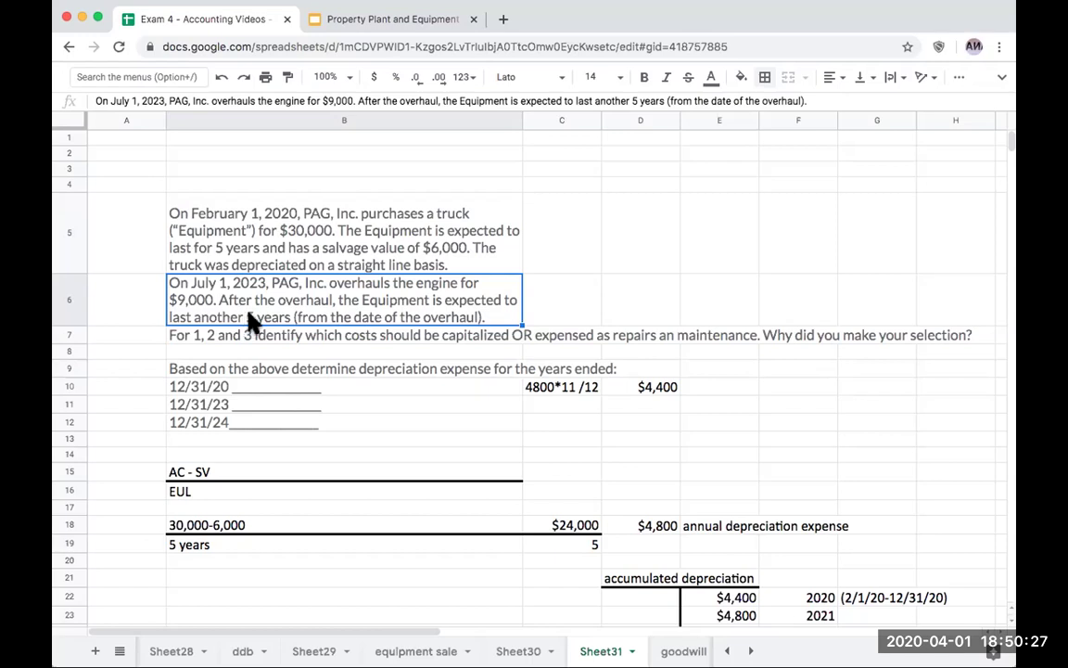
scroll(250, 301, down, 7)
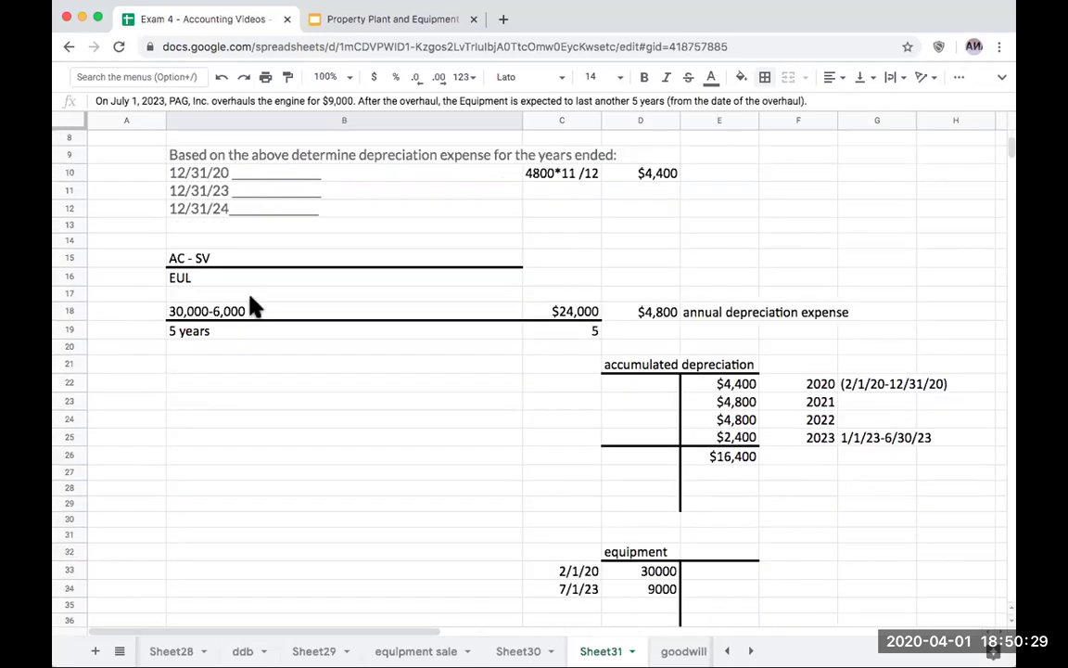
scroll(250, 306, down, 1)
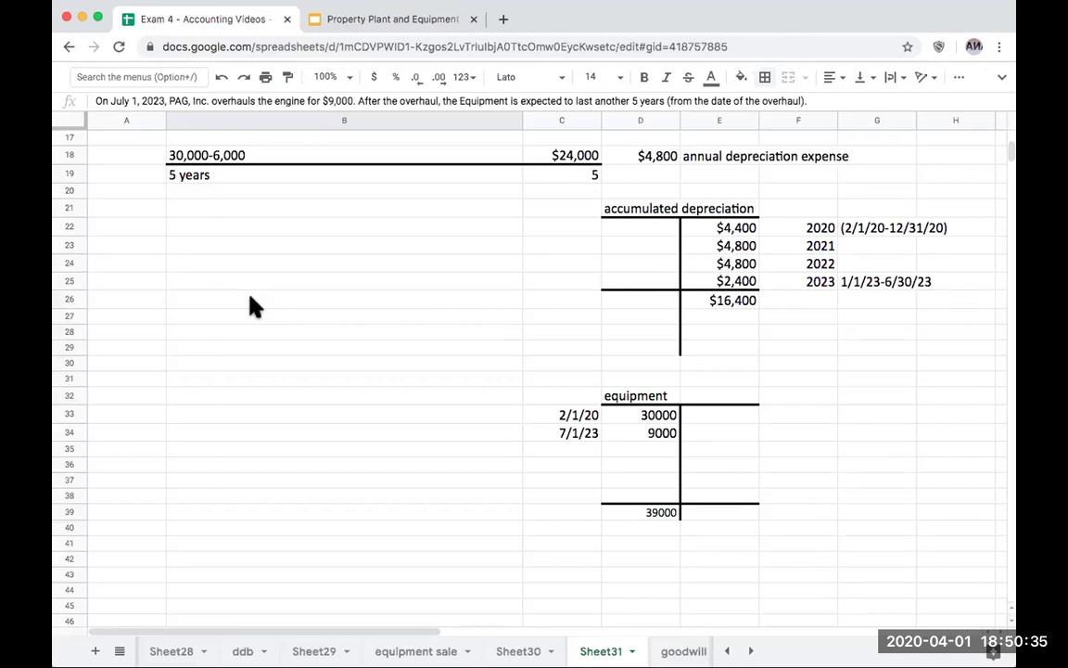
Add a new depreciable base heading with an equipment line linked to the 39000 total
click(309, 557)
text(ew )
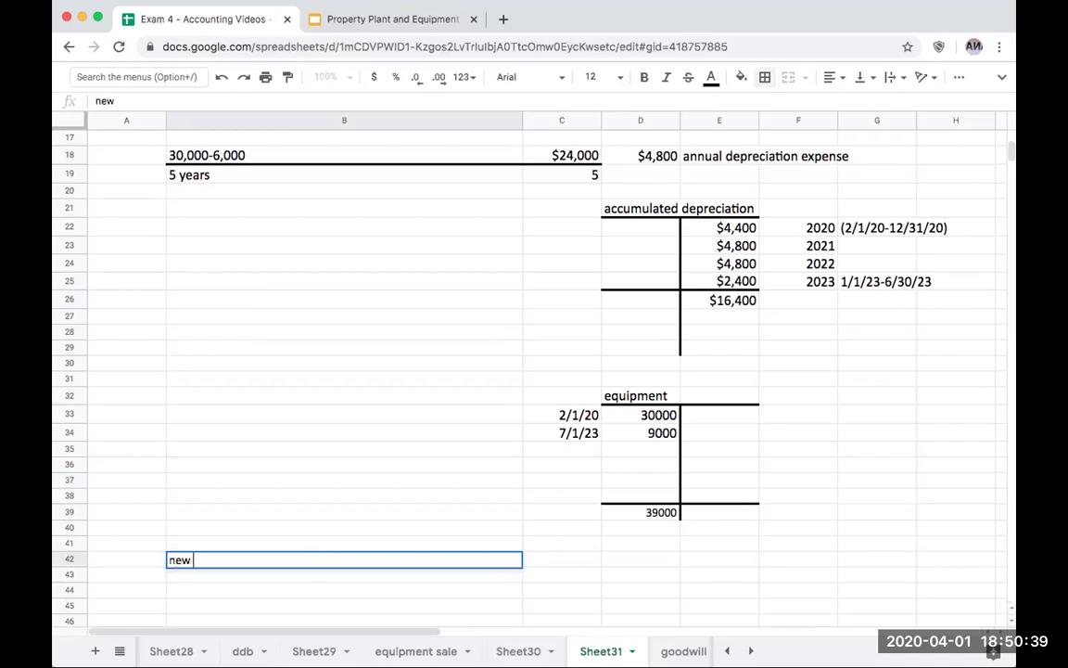
text(depreciatable base:)
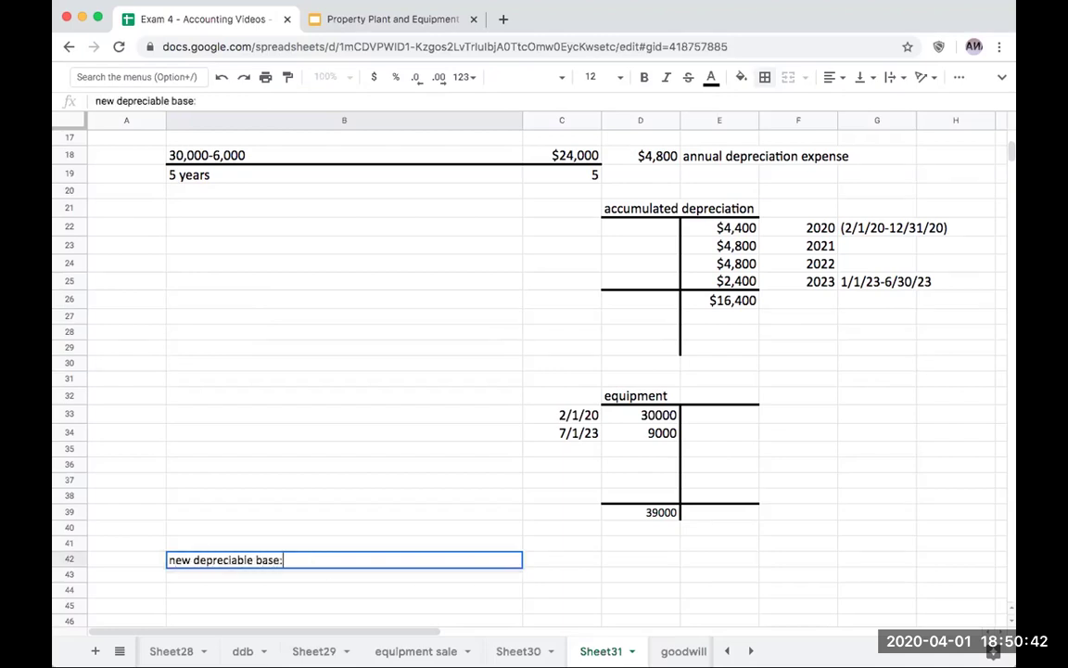
key(Return)
text(equipment)
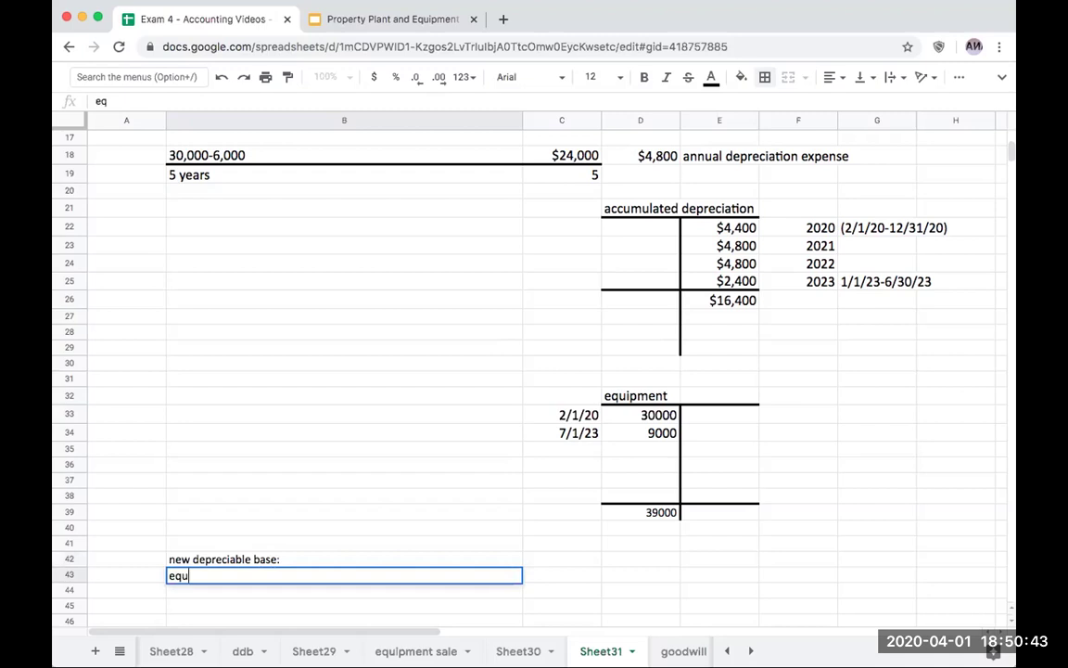
click(640, 575)
click(561, 575)
click(344, 575)
click(562, 575)
text(=)
key(Right)
key(Up)
key(Up)
key(Up)
key(Up)
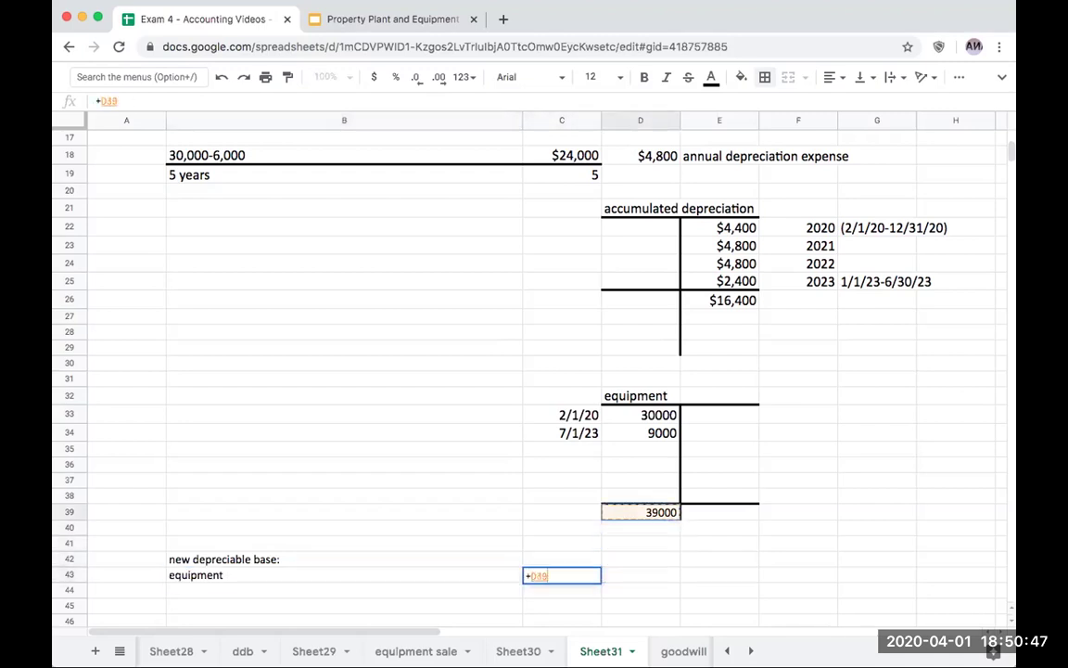
key(Return)
Label the next row 'less prior A/D taken up to date that improvement was made'
click(126, 590)
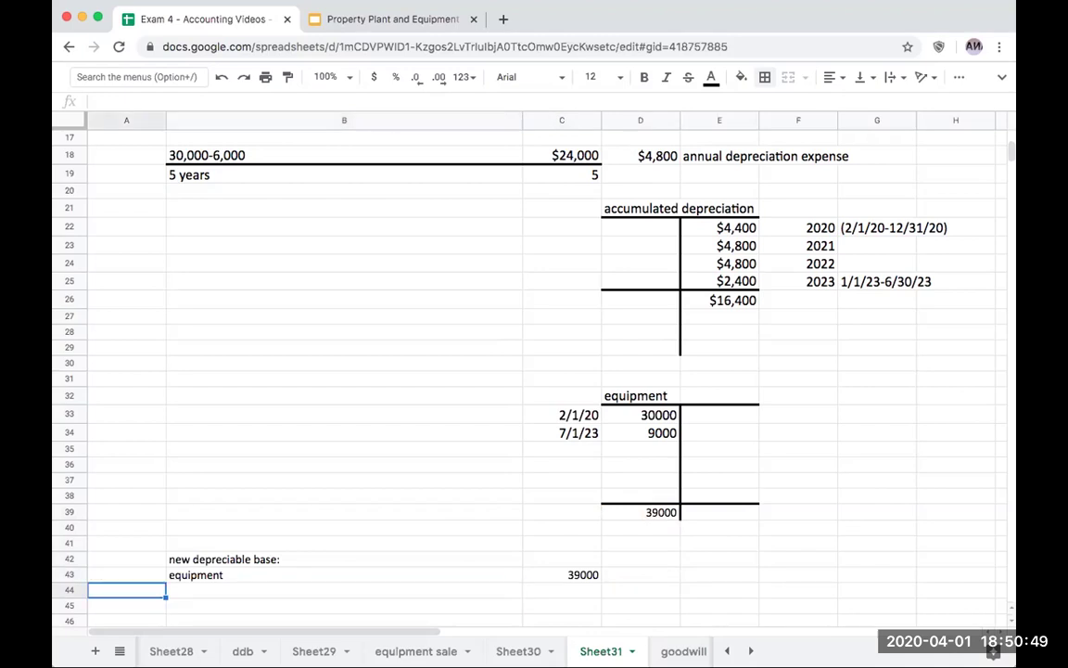
click(344, 590)
text(less )
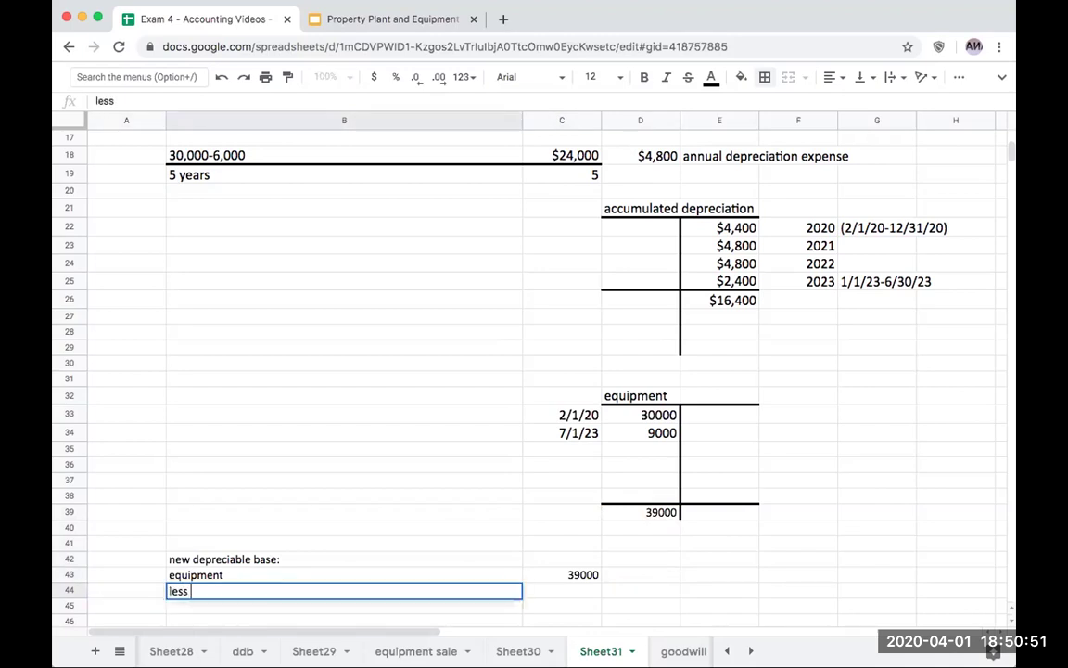
text(prior A/D)
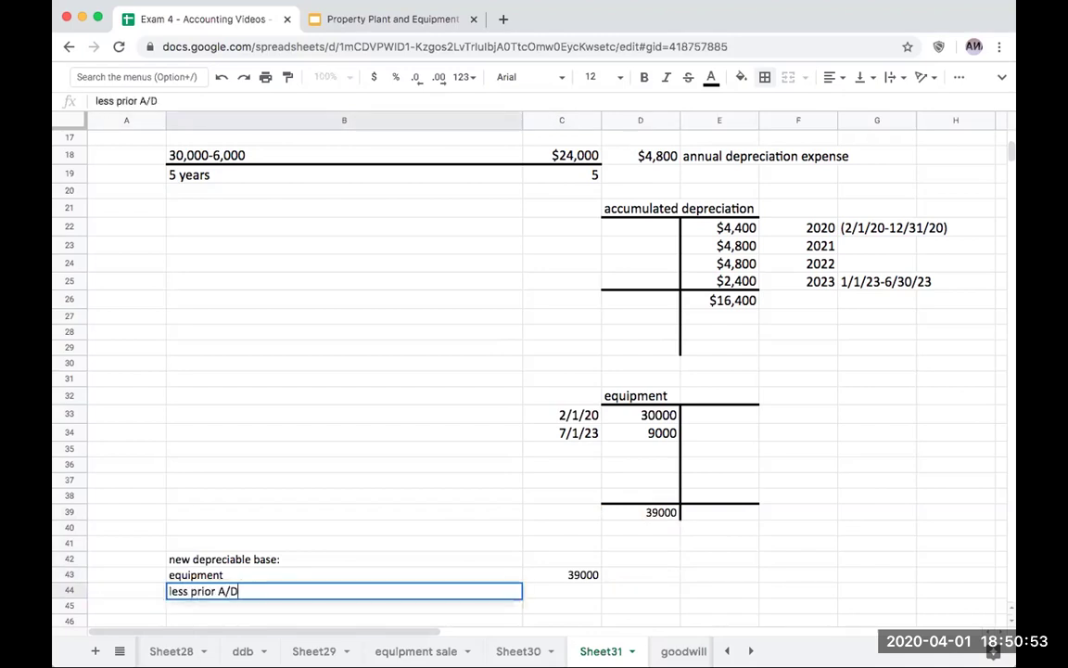
text( taken up)
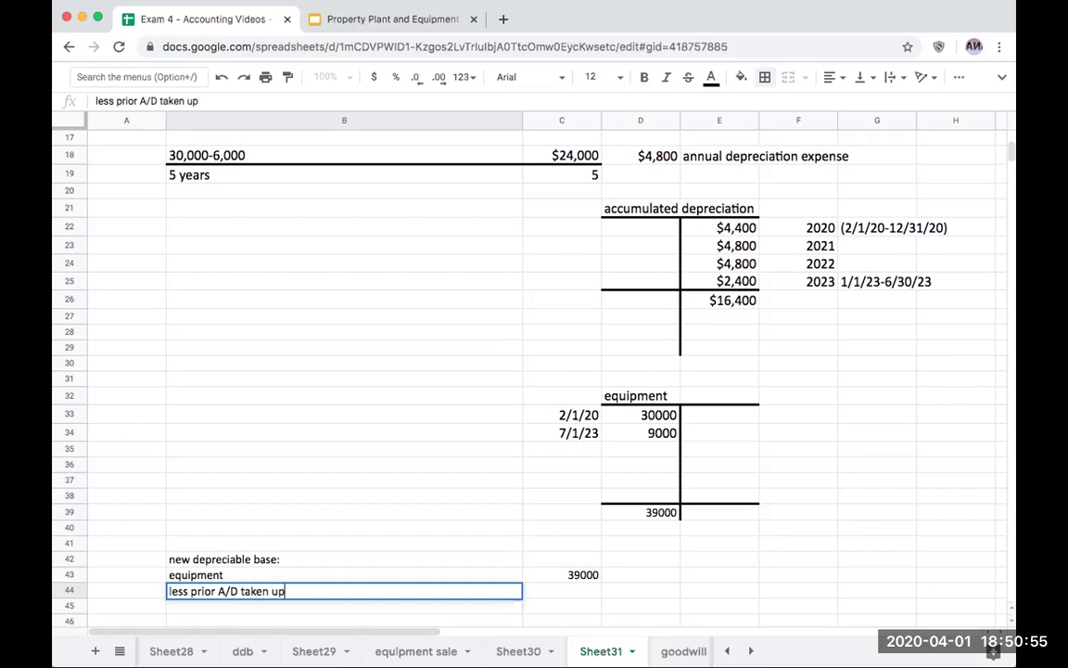
text( to dat)
text(te that )
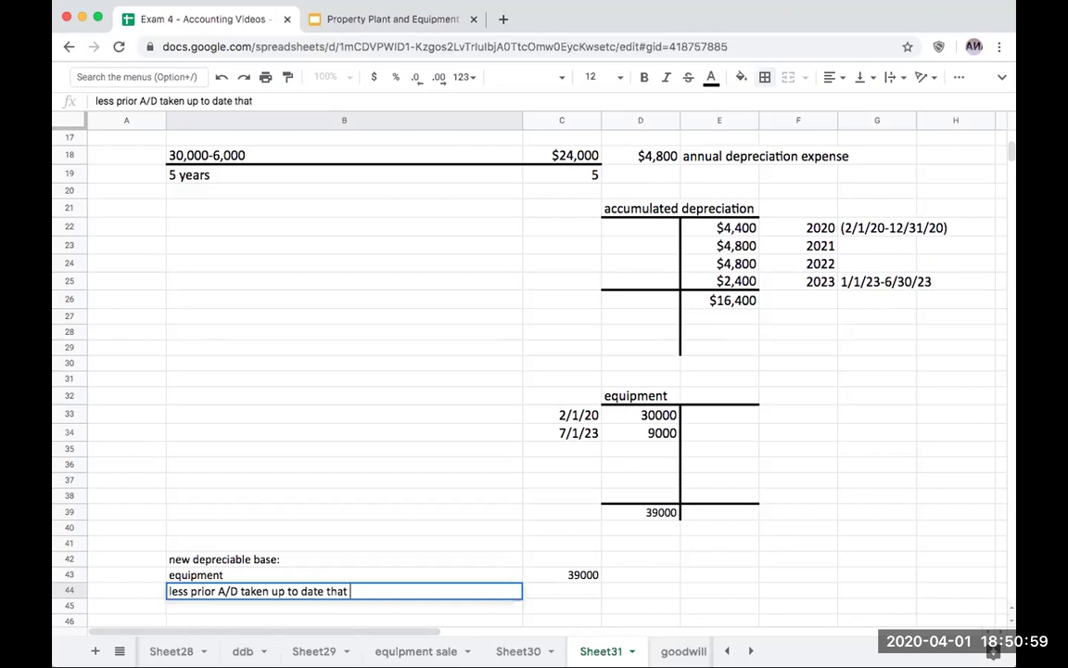
text(improvement )
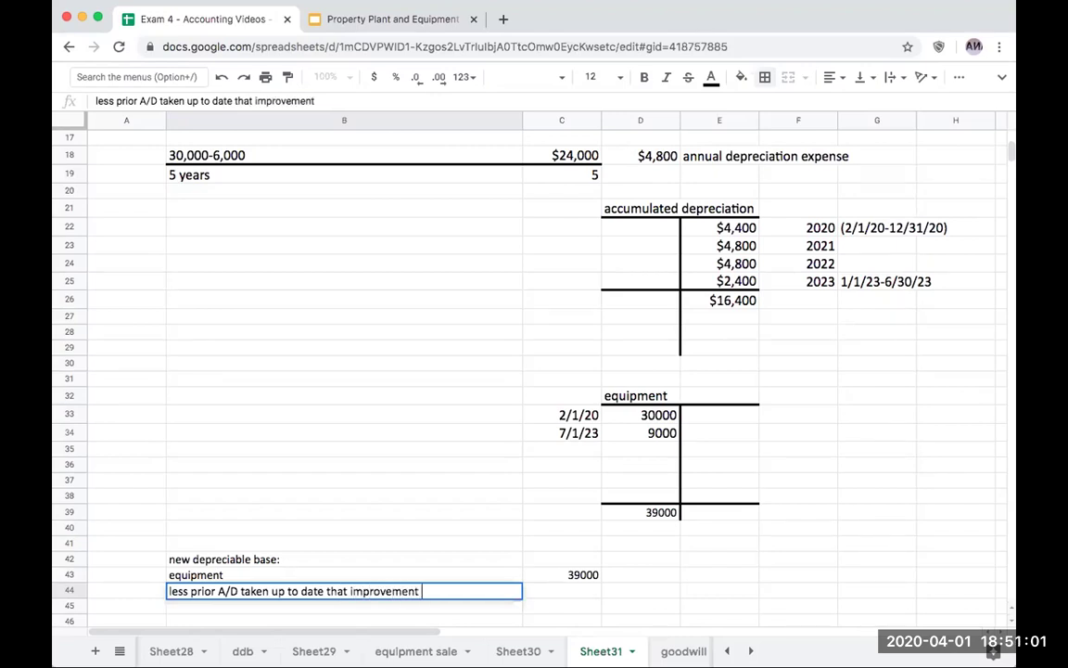
text(was made)
key(Return)
Enter =-E26 beside that label to show -$16,400 of prior depreciation
click(561, 590)
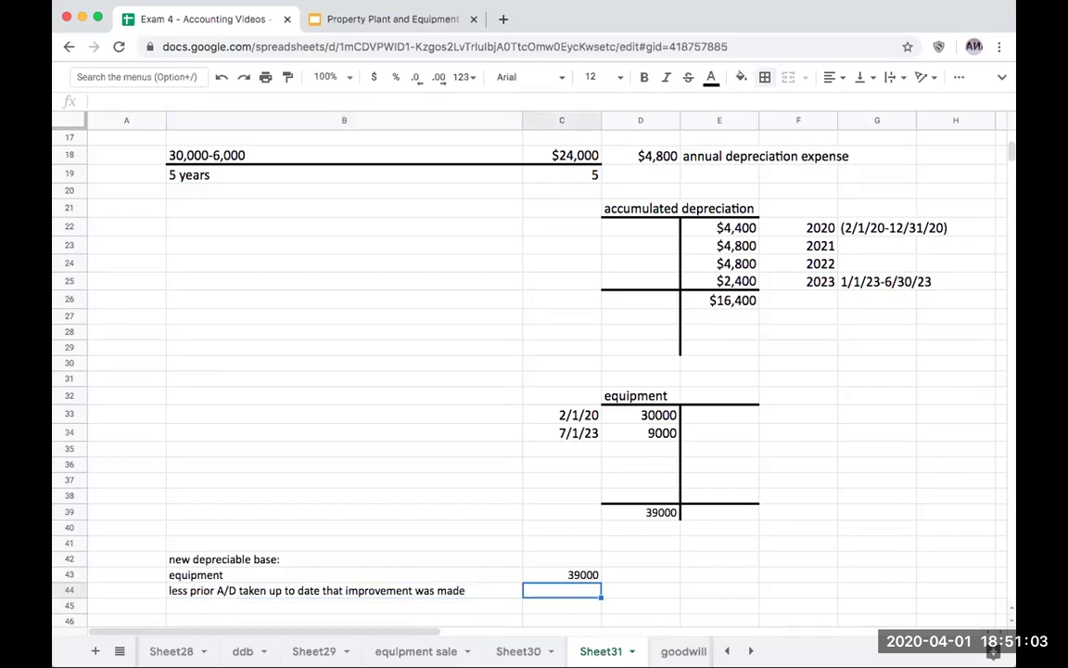
text(=-)
key(Right)
key(Up)
key(Up)
key(Up)
key(Up)
key(Up)
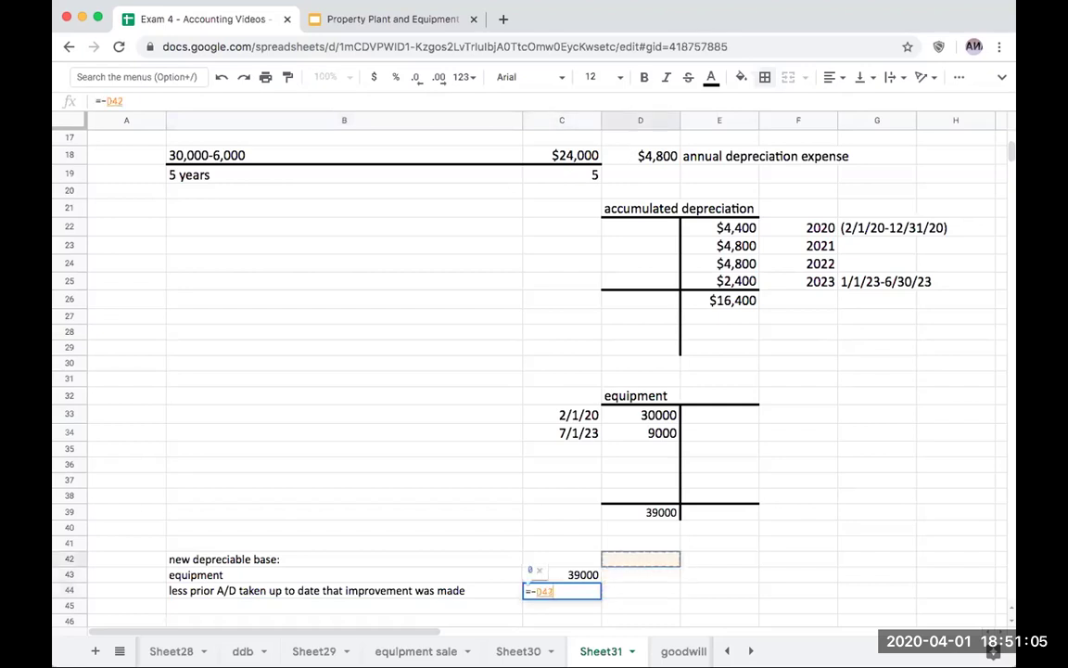
key(Right)
key(Up)
key(Up)
key(Up)
key(Up)
key(Up)
key(Up)
key(Up)
key(Up)
key(Up)
key(Up)
key(Up)
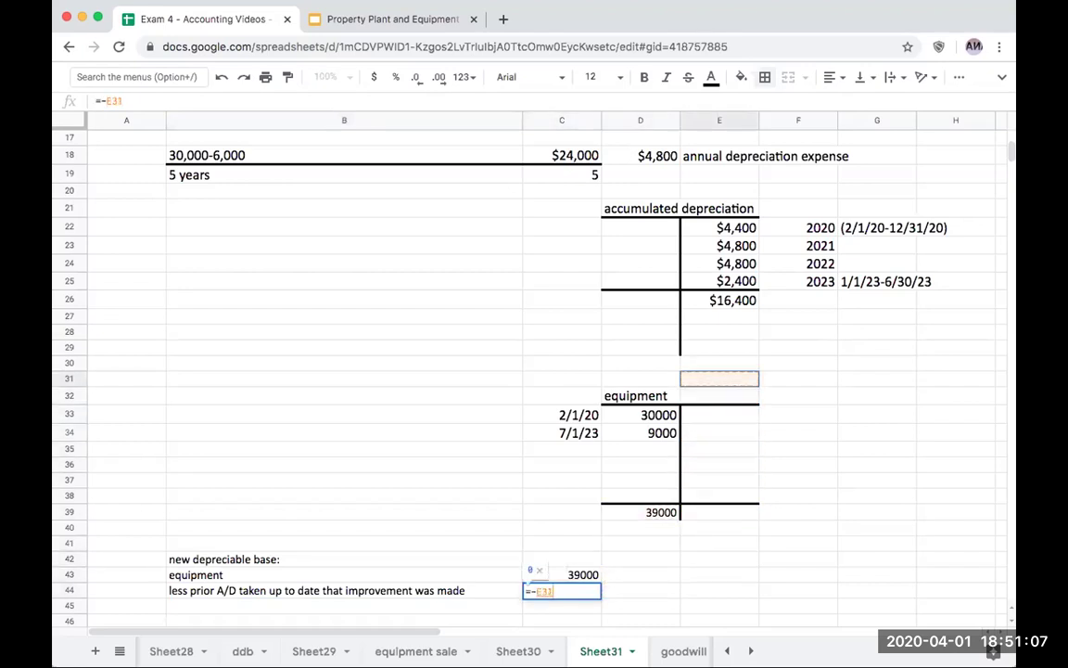
key(Up)
key(Up)
key(Return)
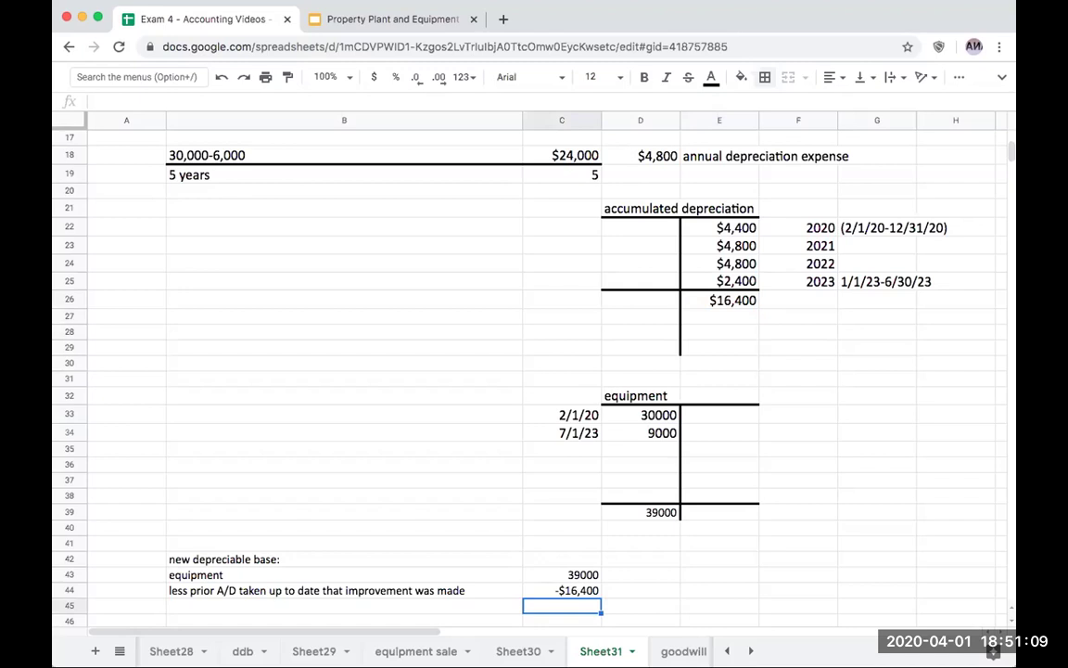
key(Left)
key(Left)
key(Right)
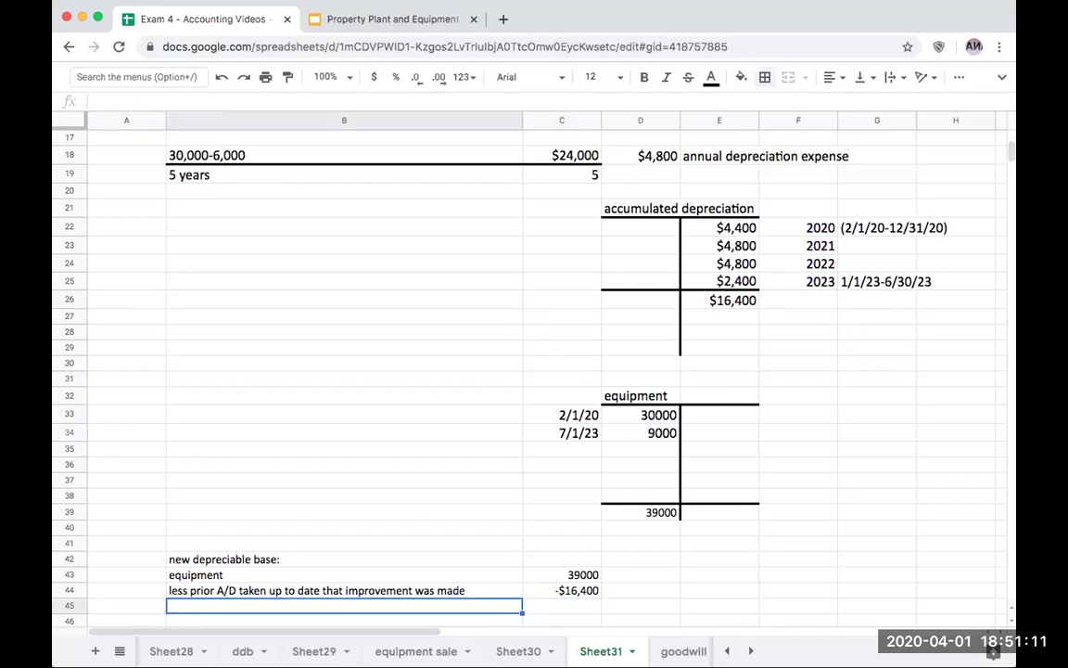
Label B45 'new depreciable base- equipment' and enter =C43+C44 in C45, giving $22,600
text(new deprecia)
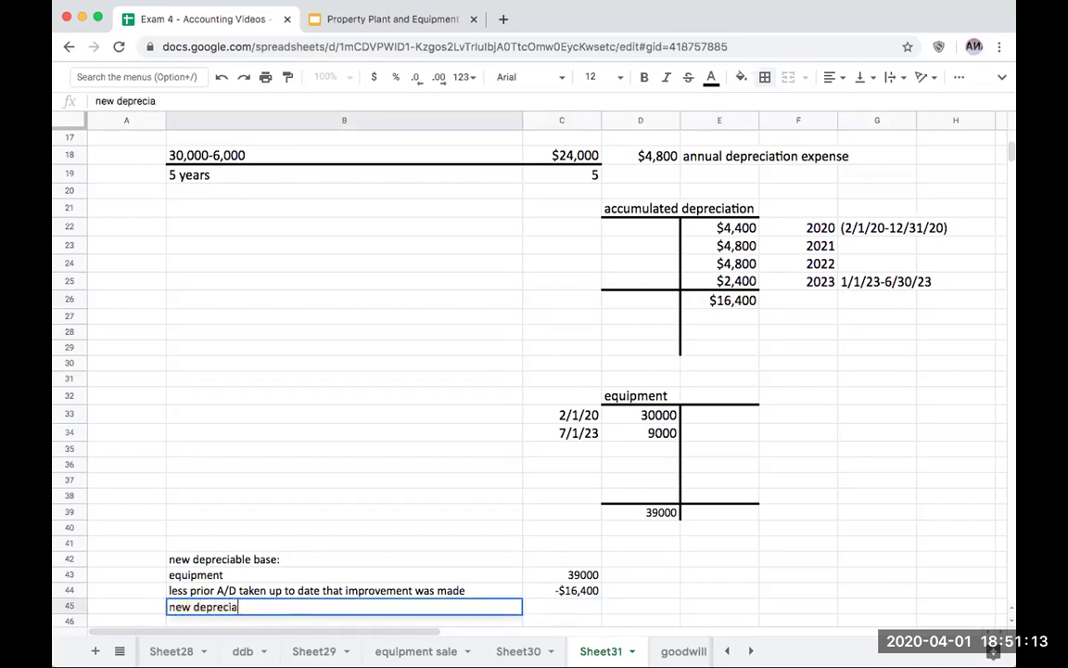
text(ble base- )
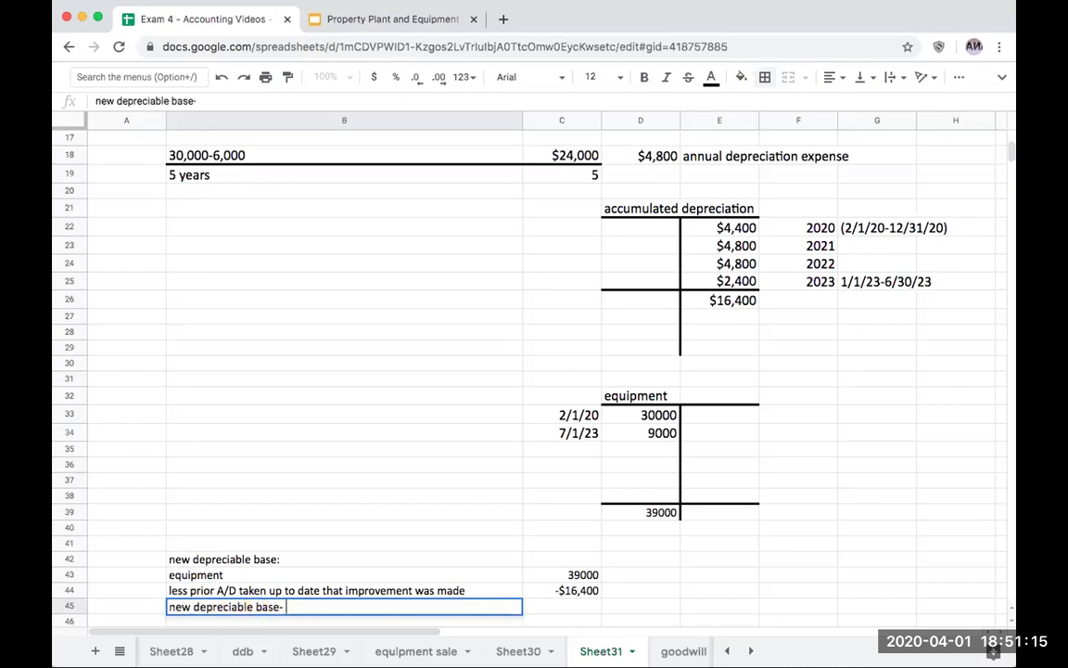
text(equipment)
scroll(476, 371, down, 1)
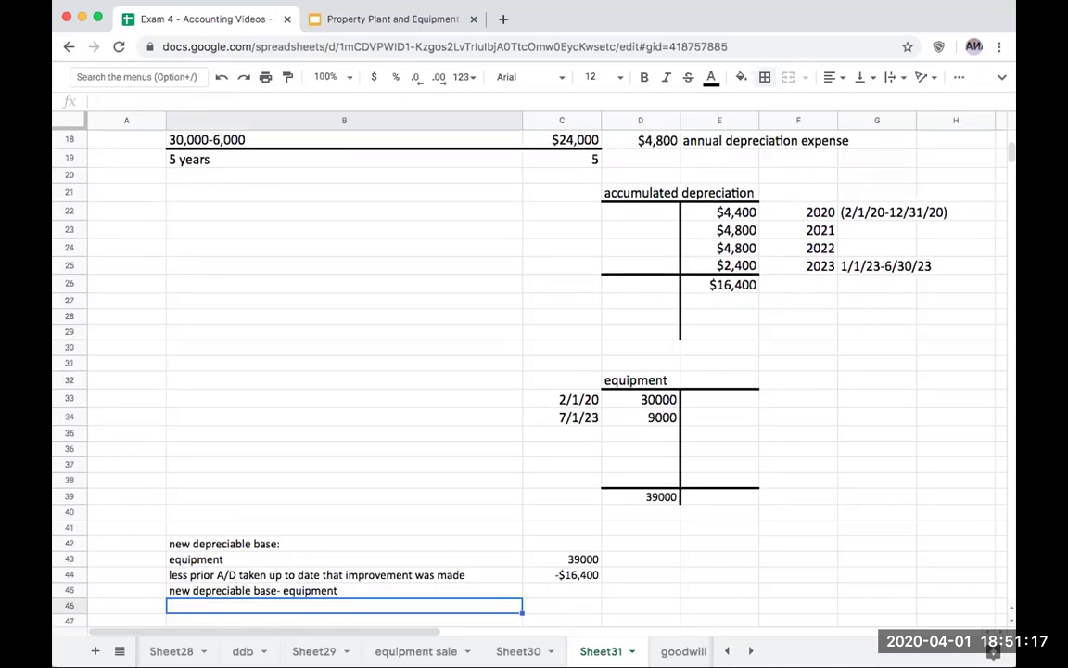
key(Tab)
text(=c43+c44)
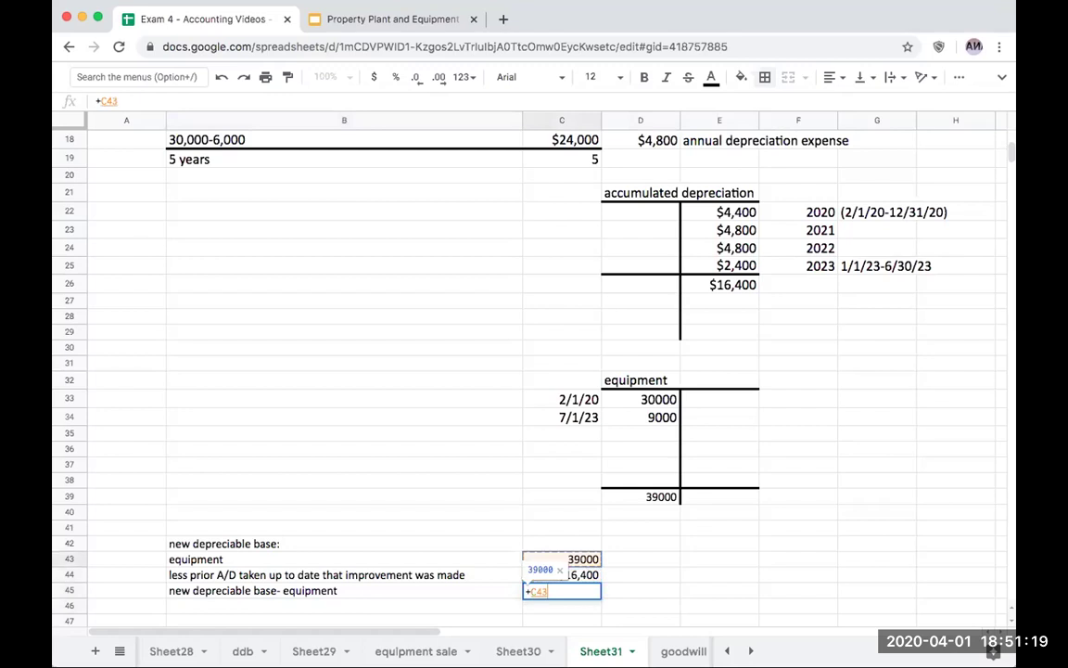
key(Return)
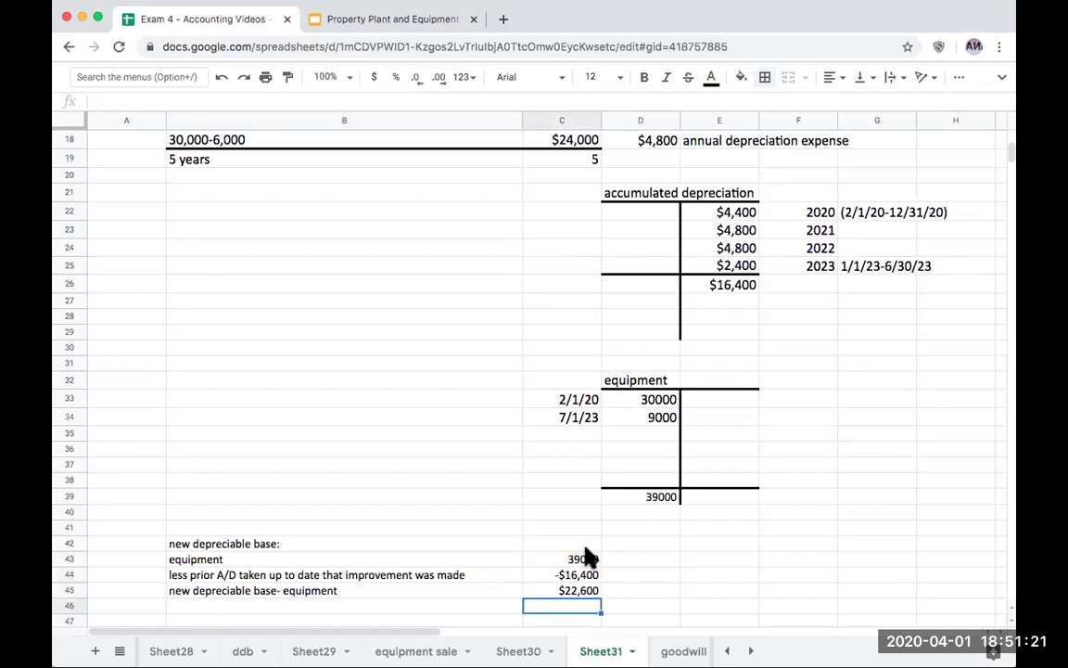
click(586, 591)
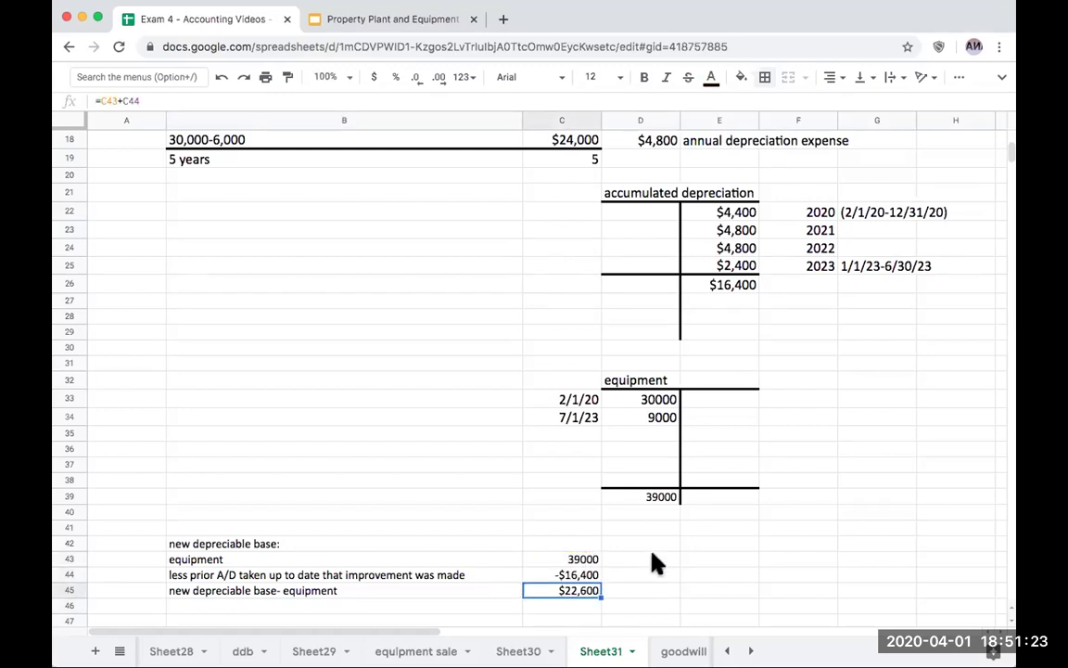
Add a top border across the new depreciable base row B45:C45
scroll(519, 580, down, 1)
click(309, 575)
drag(399, 577, 593, 576)
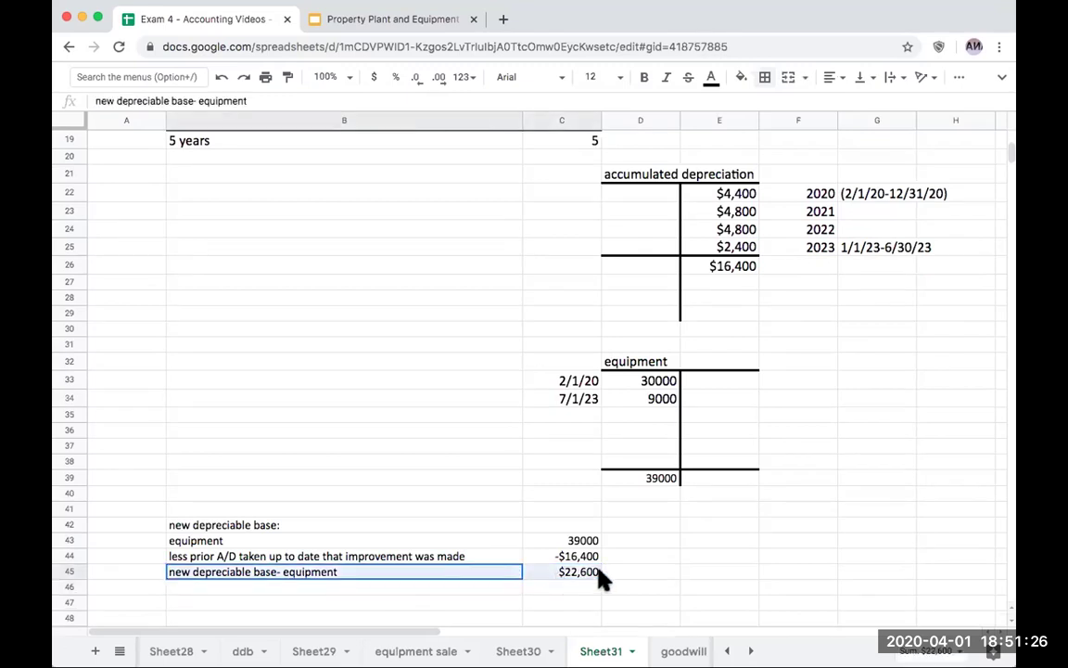
click(765, 78)
click(792, 131)
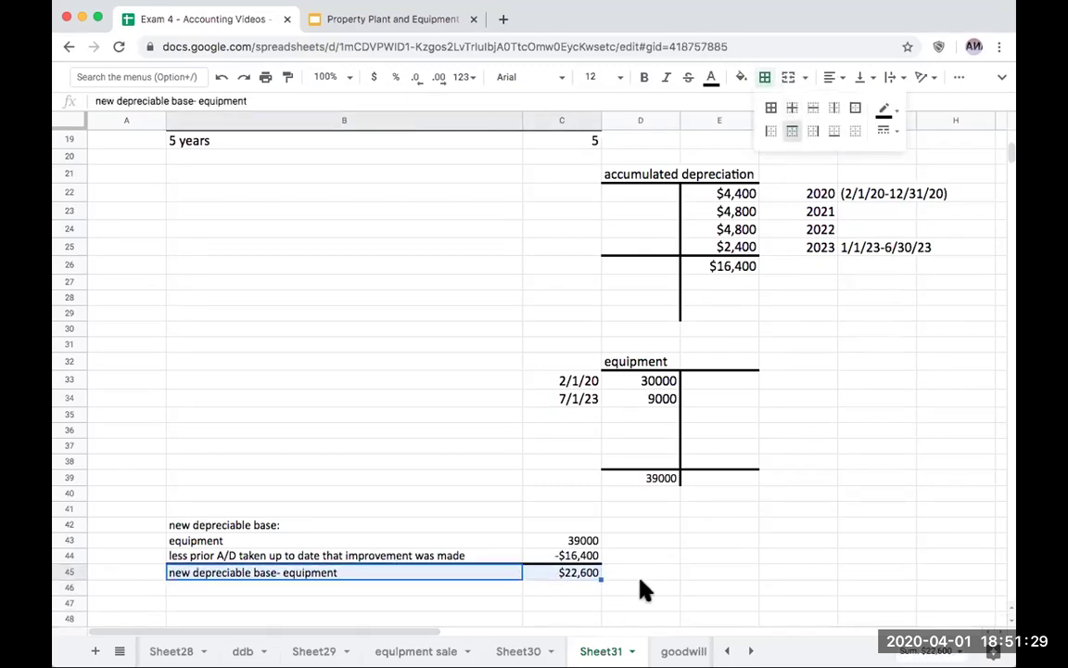
click(585, 587)
Format the equipment amounts as currency with no decimal places
click(575, 555)
click(571, 540)
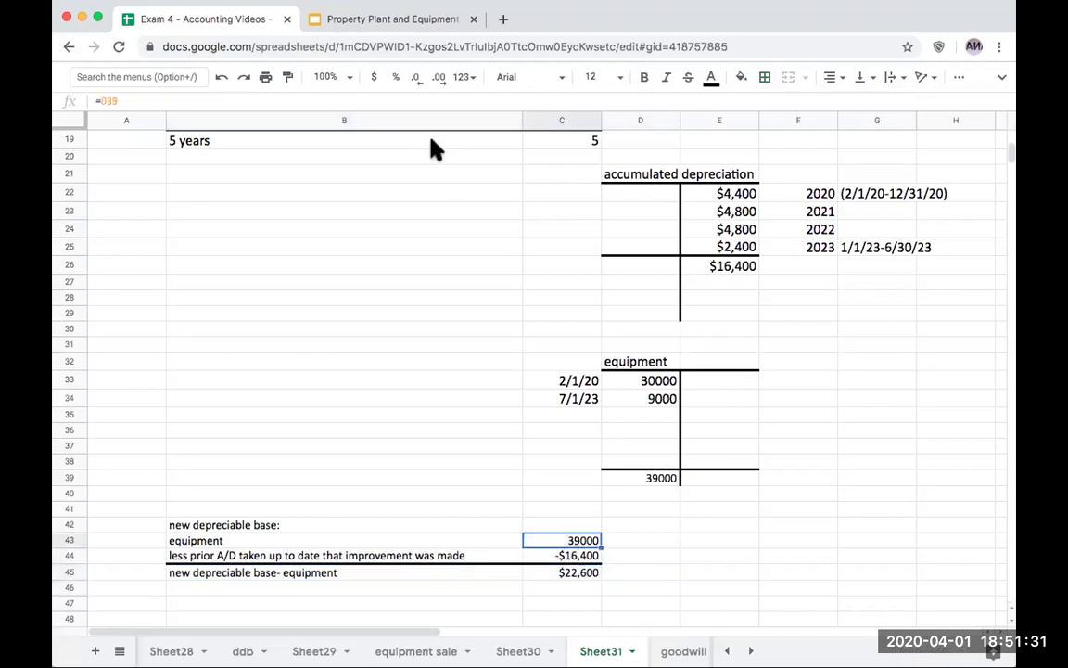
click(375, 79)
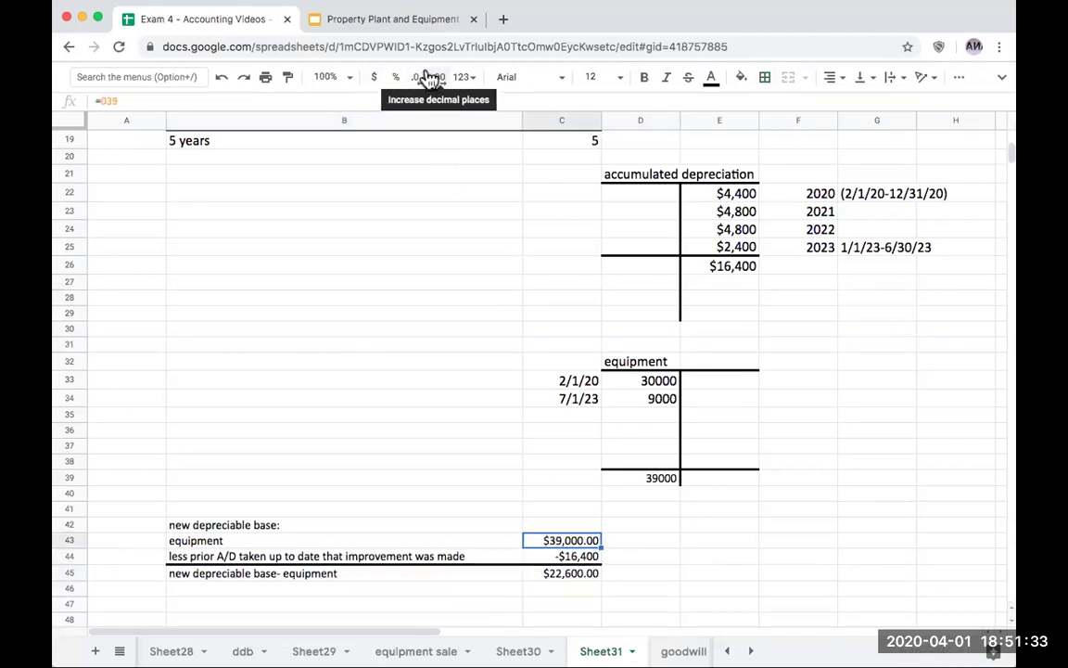
click(415, 78)
click(416, 78)
click(607, 525)
click(584, 542)
Check the formulas behind the 39000 equipment total, prior depreciation and $16,400 total
click(639, 482)
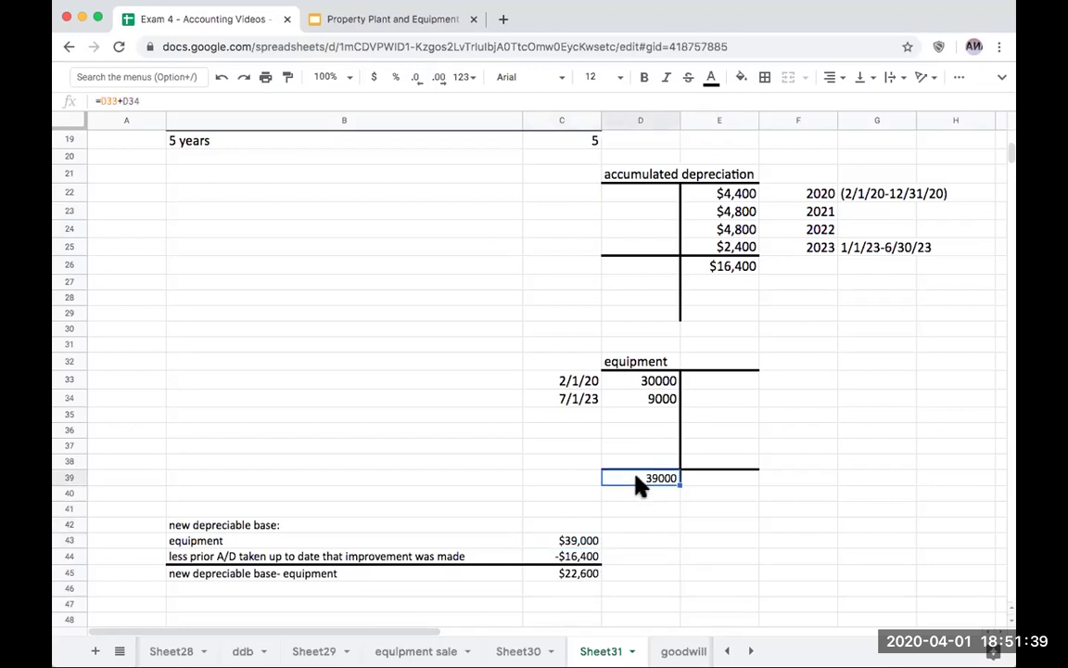
click(596, 557)
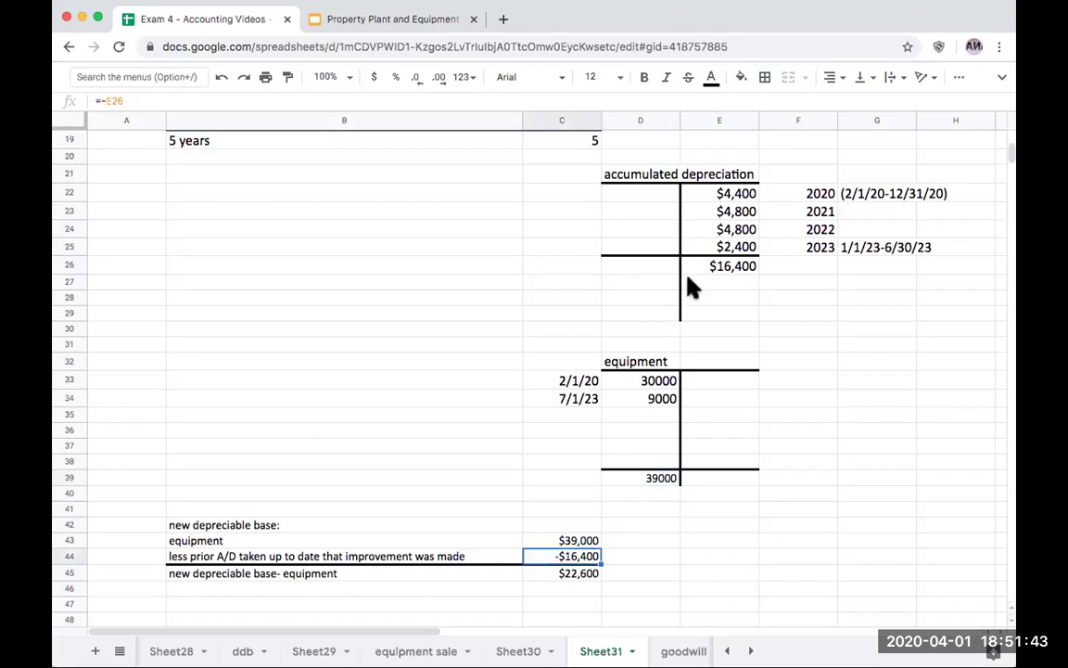
click(721, 269)
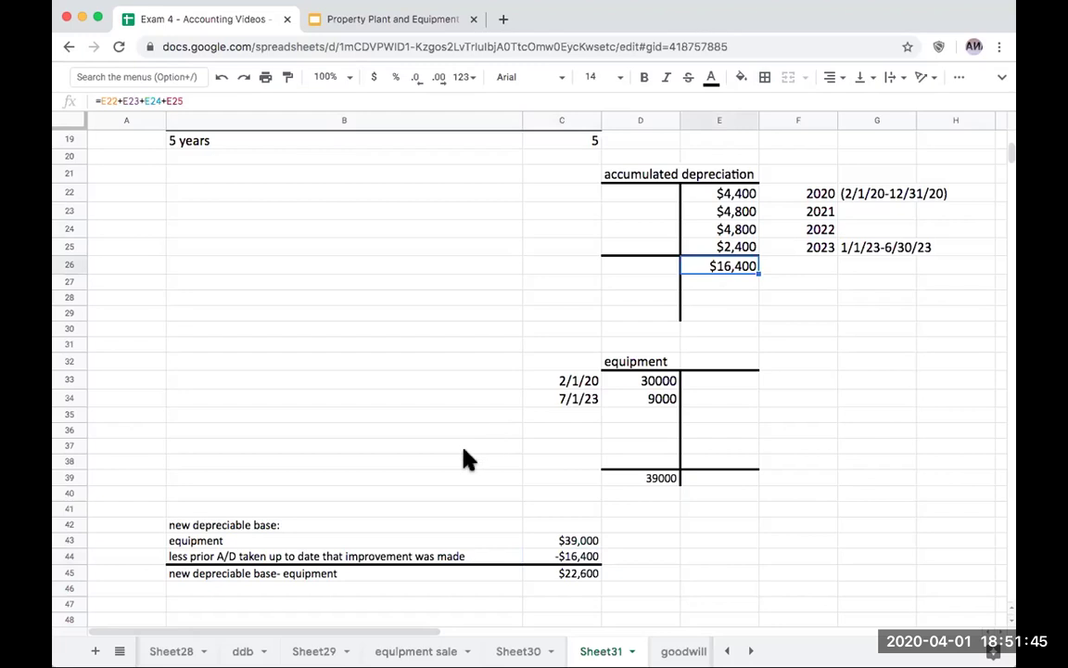
scroll(446, 491, down, 1)
click(314, 555)
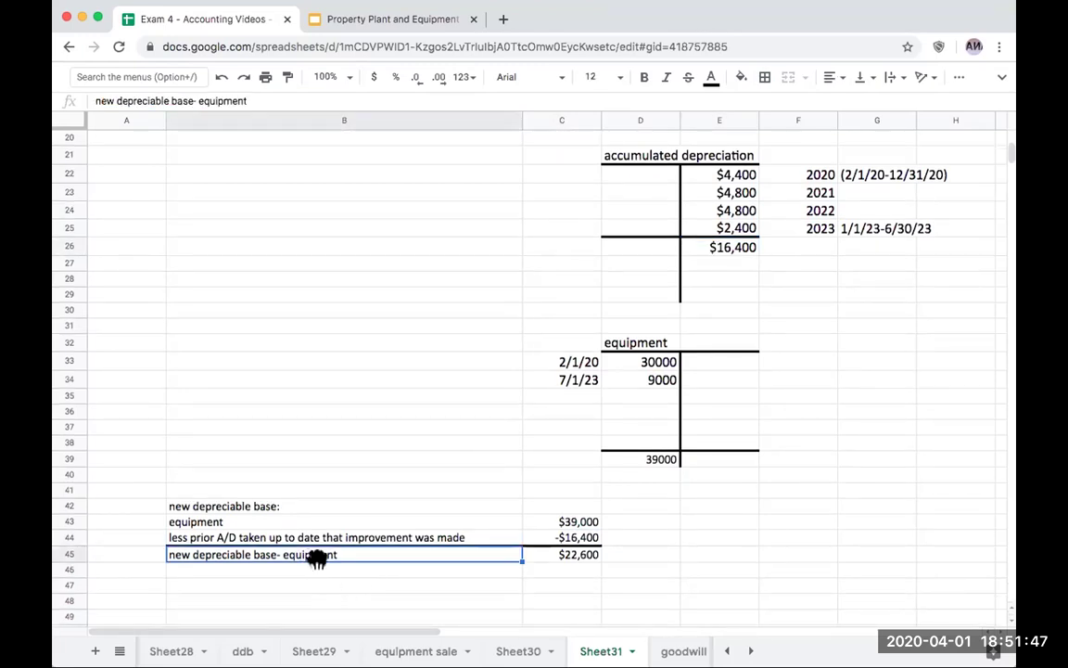
scroll(381, 552, down, 3)
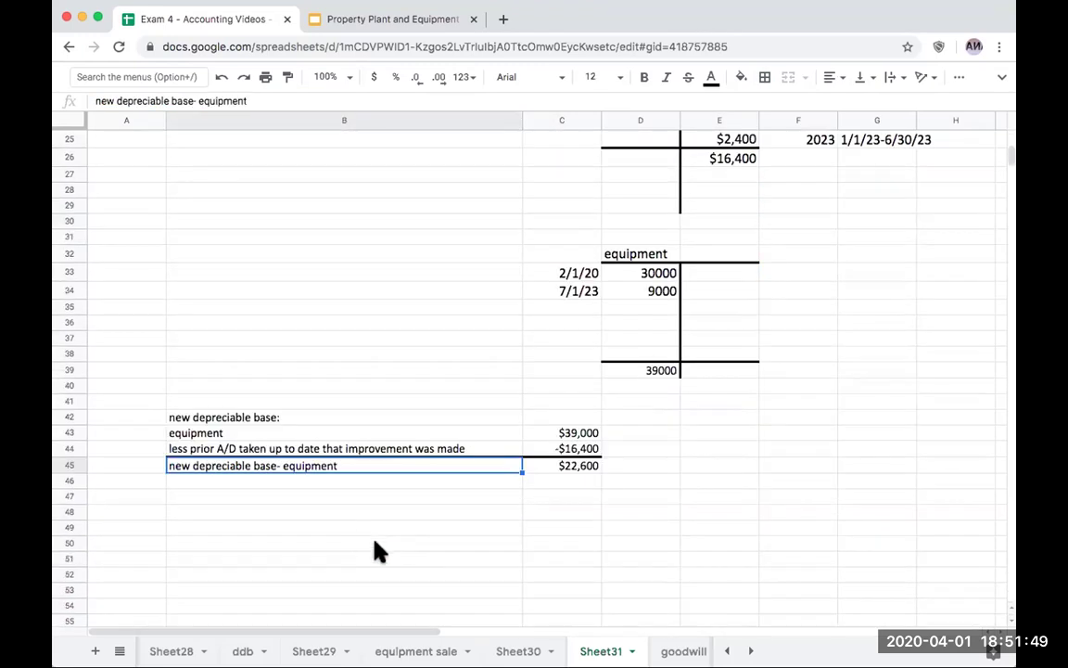
Add labels 'new depreciable base- equipment LESS salvage value' in B48 and 'estimated useful life' below it
click(353, 513)
text(new depreciiable)
key(BackSpace)
key(BackSpace)
key(BackSpace)
key(BackSpace)
key(BackSpace)
key(BackSpace)
text(iiable base- equipment )
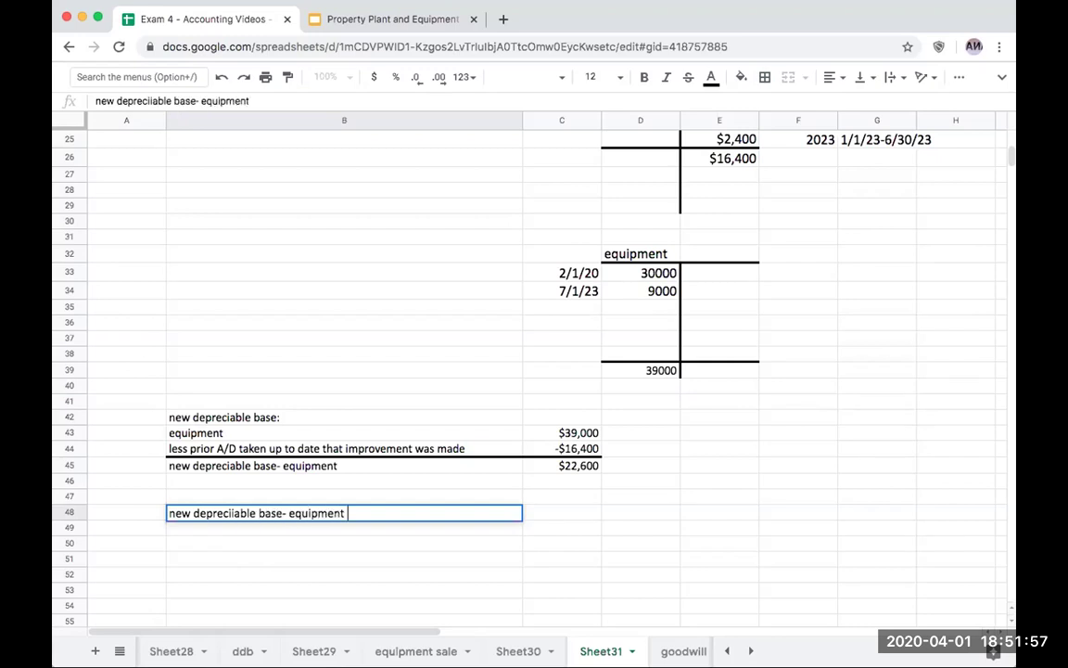
text(LESS sa)
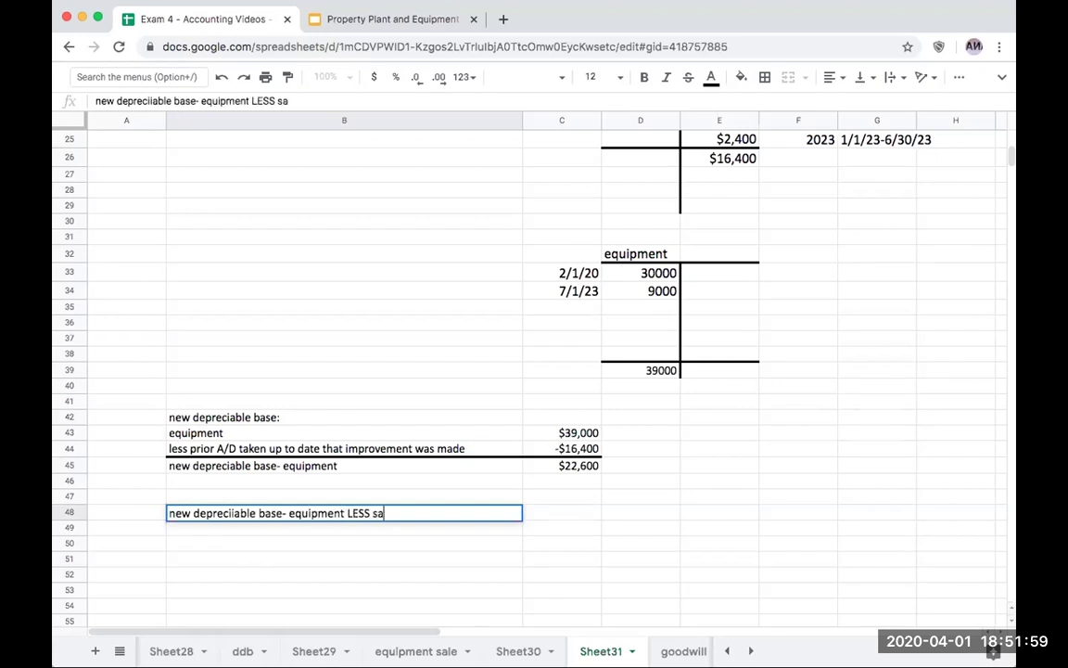
text(lvage value)
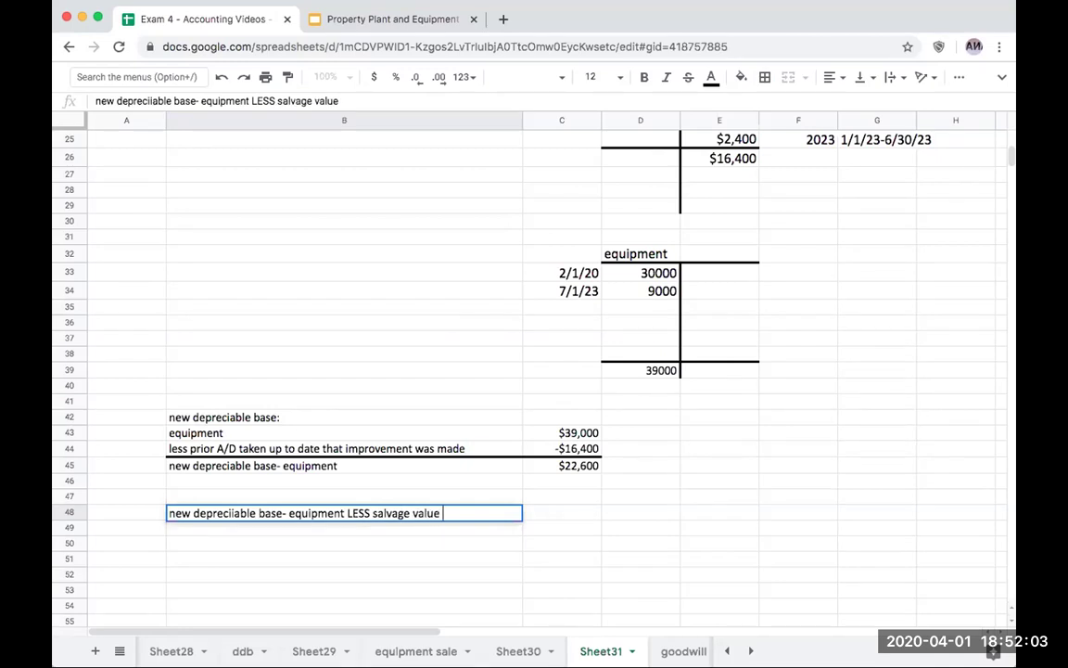
key(Return)
text(estimated useful life)
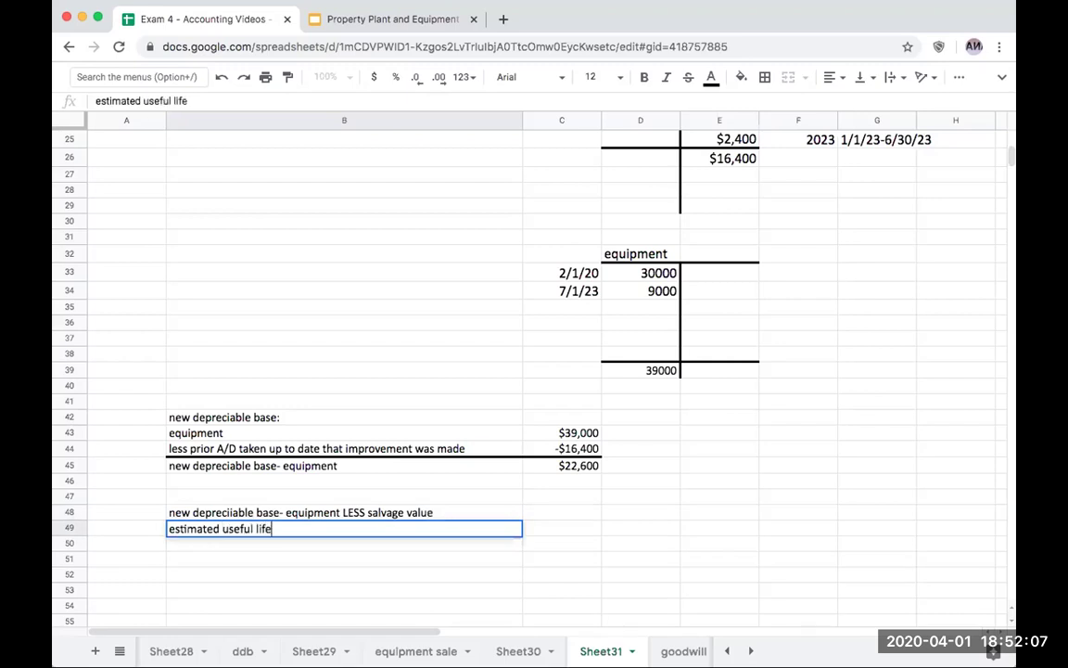
key(Return)
Enter 22,600 -6,000 in C48 and 5 years in C49
click(561, 543)
click(561, 512)
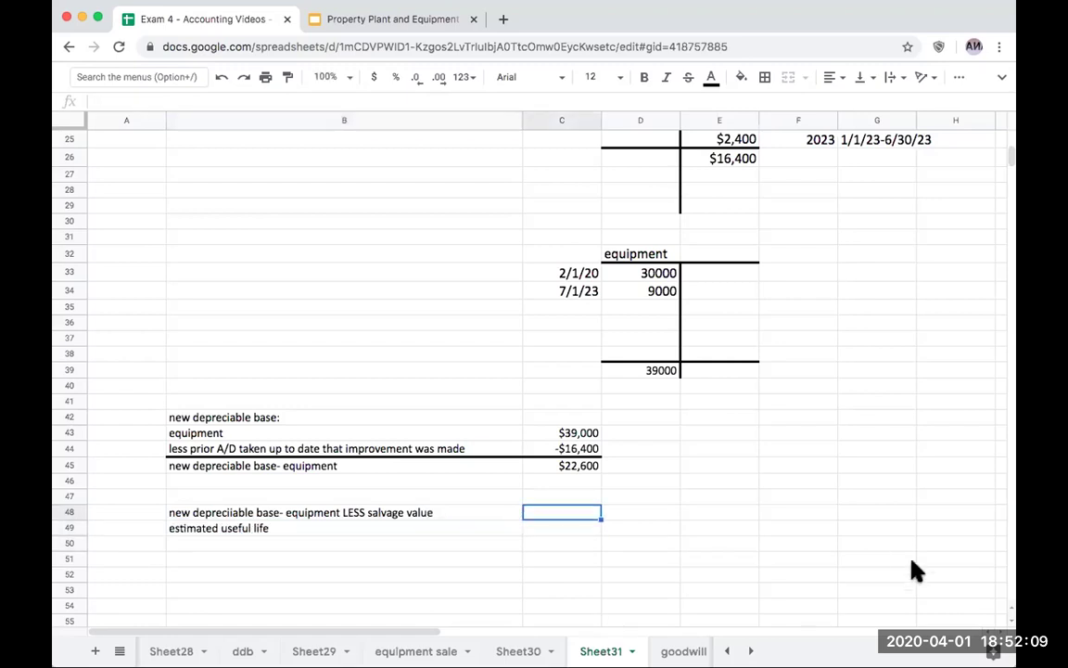
text(22,60)
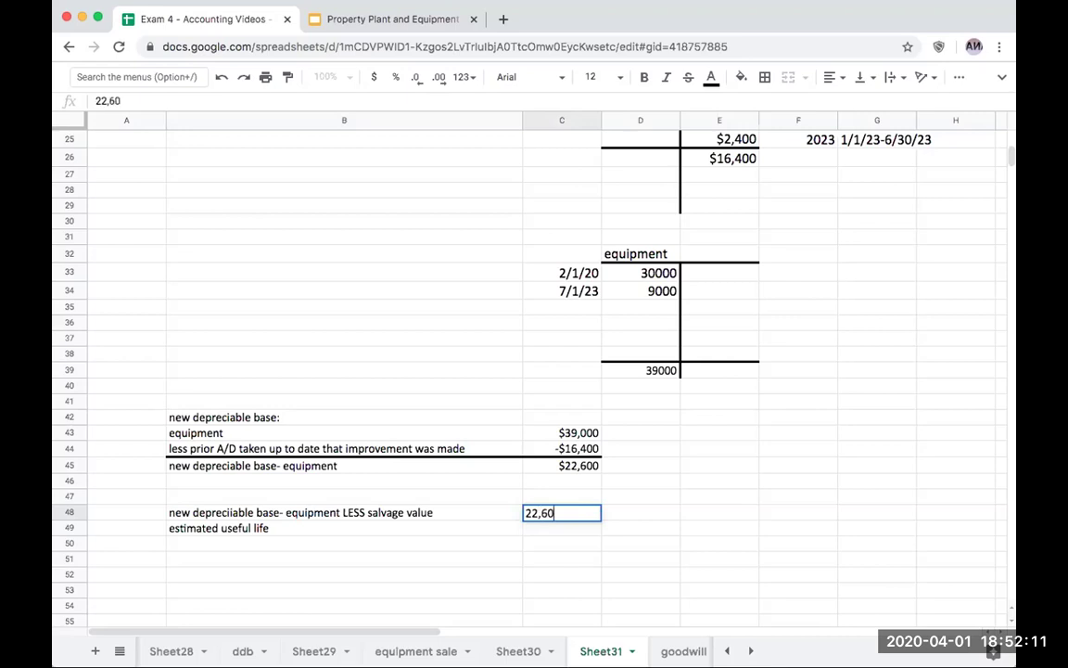
text(0 -6,000)
key(Return)
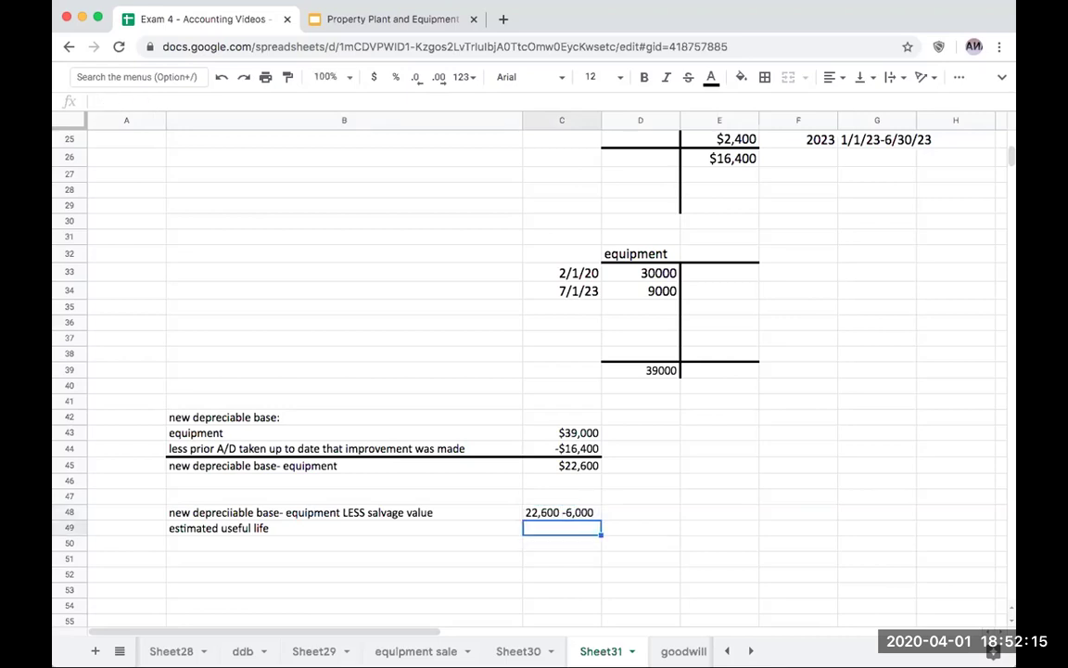
text(5 years)
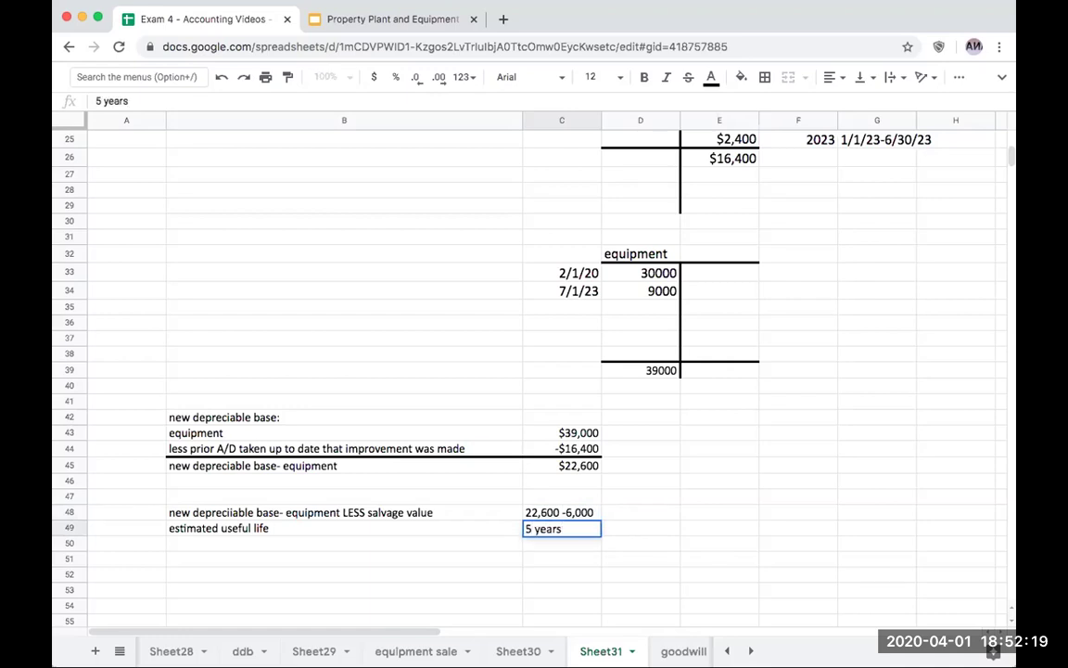
key(Return)
scroll(591, 425, up, 10)
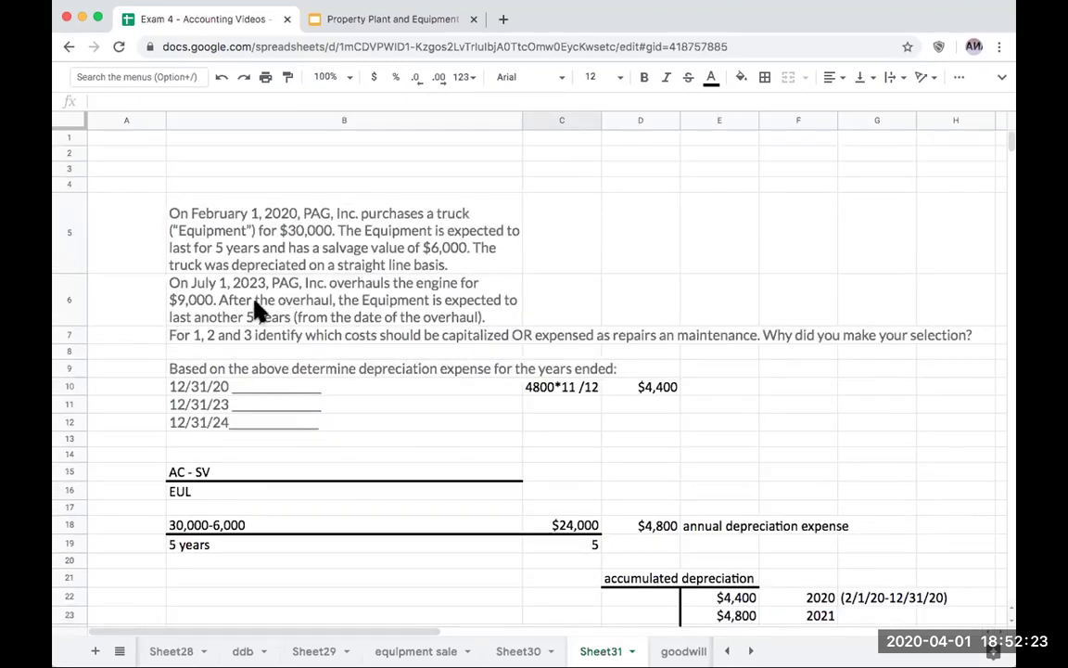
scroll(463, 320, down, 10)
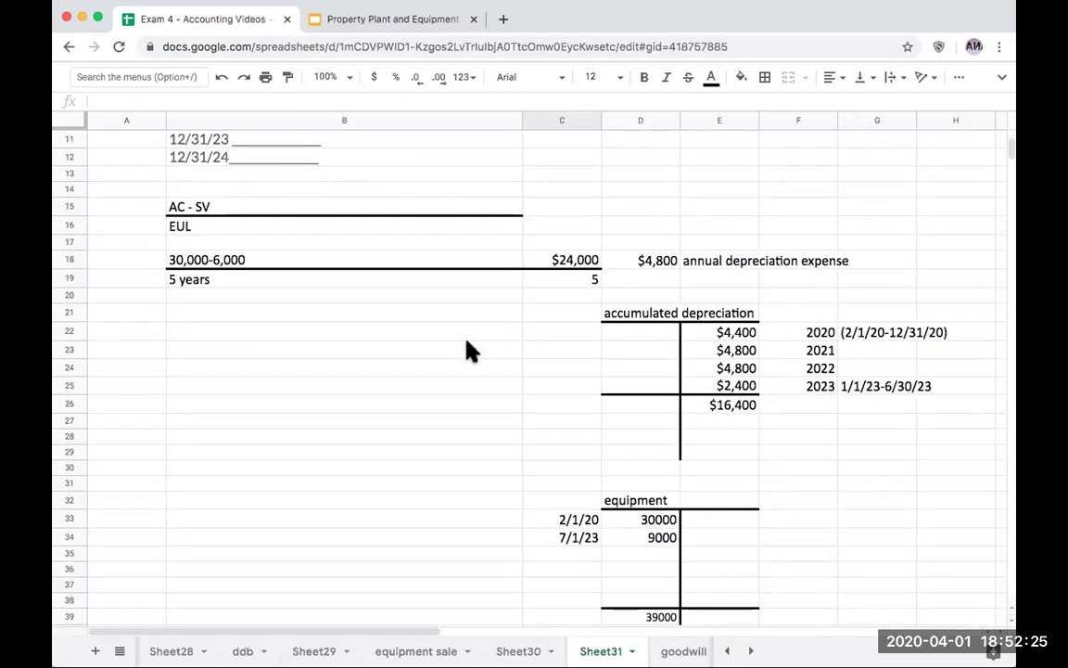
Add a top border to C49 between 22,600 -6,000 and 5 years
click(658, 401)
click(561, 414)
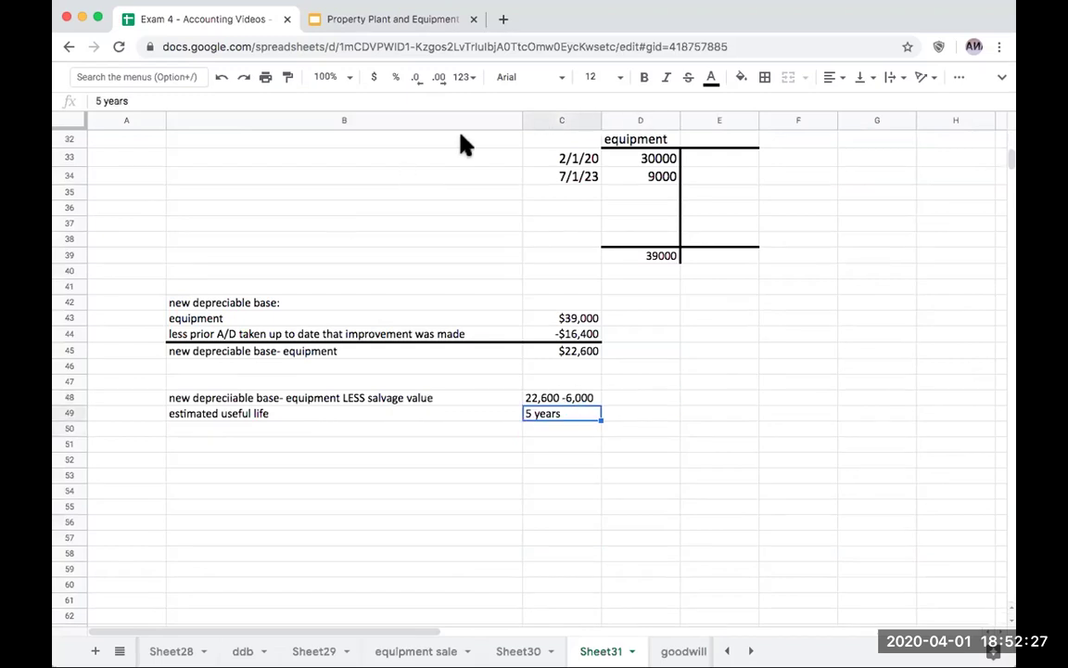
click(766, 79)
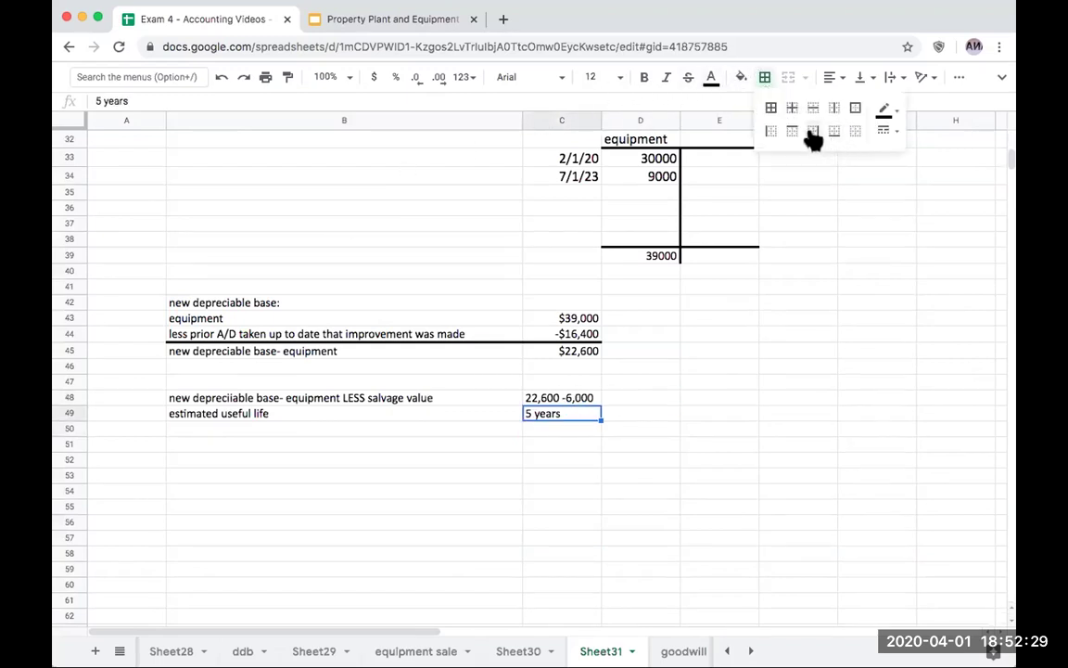
click(654, 382)
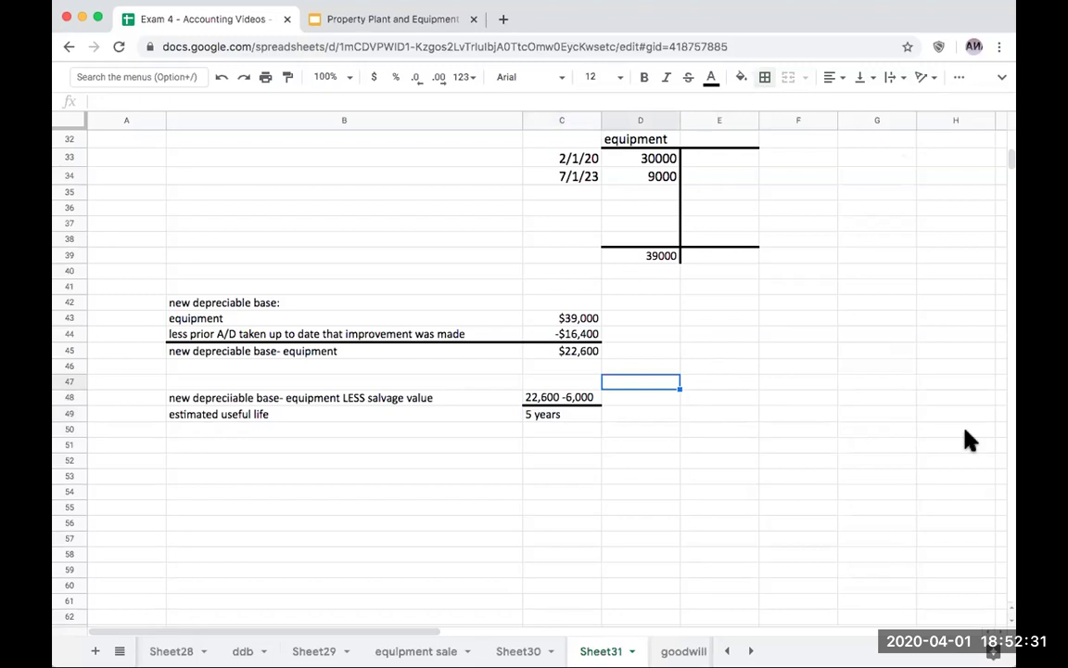
Enter +22600-6000 in D48, 5 in D49, and +D48/D49 in E48 to get 3320
click(640, 398)
text(+2260)
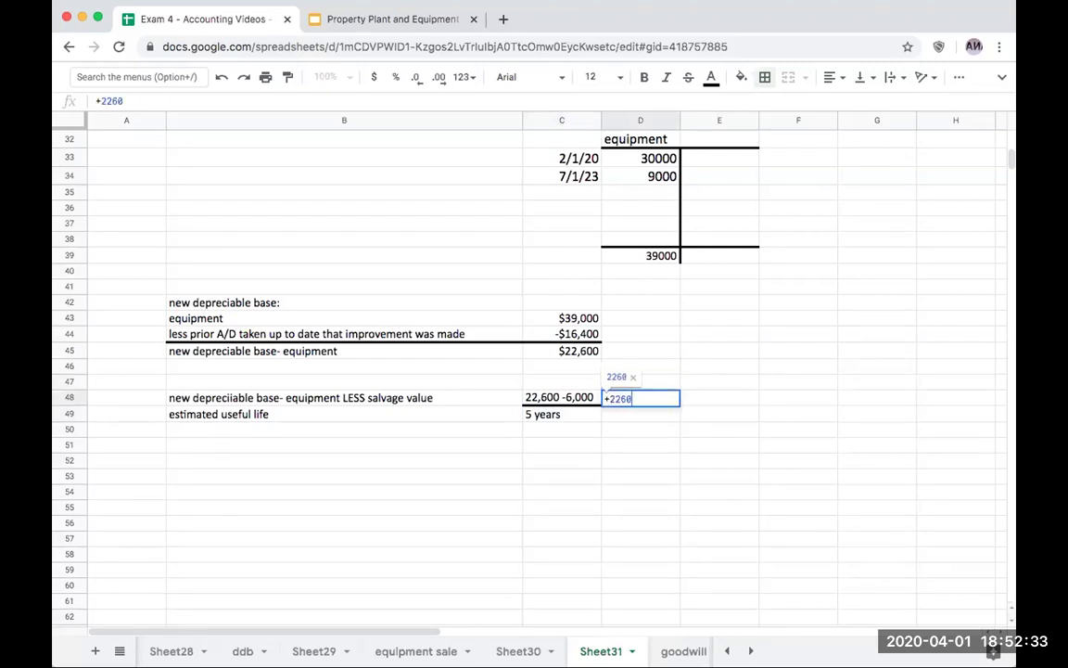
text(0-6000)
key(Return)
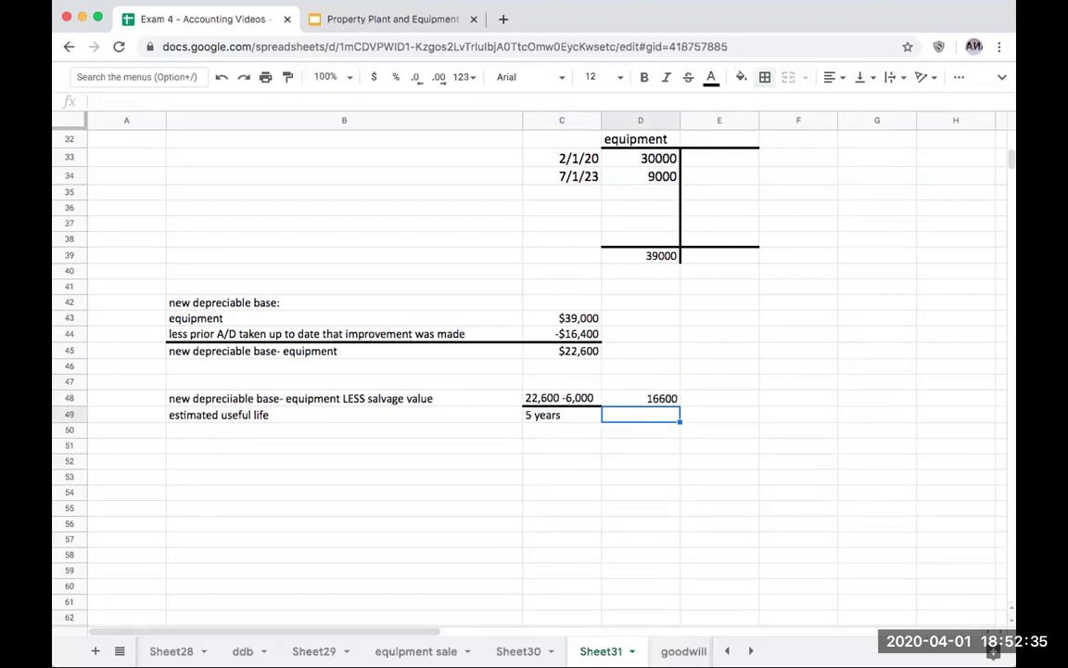
text(5)
key(Tab)
key(Up)
text(+D48/D49)
key(Return)
key(Up)
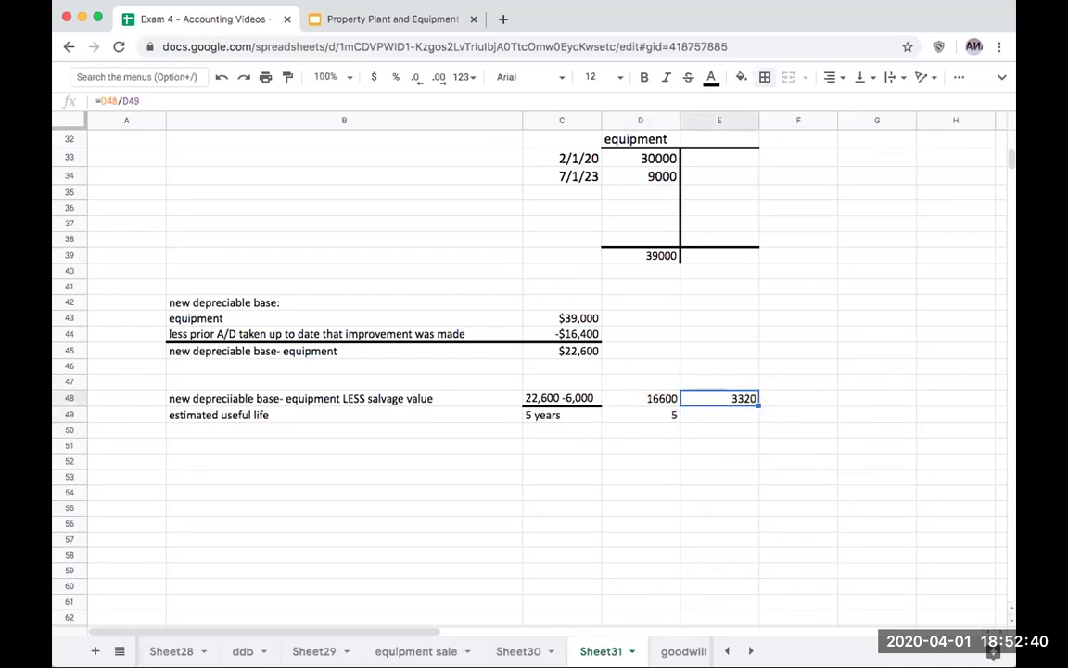
Label F48 'annual depreciation - with improvement'
click(814, 401)
text(annual dep)
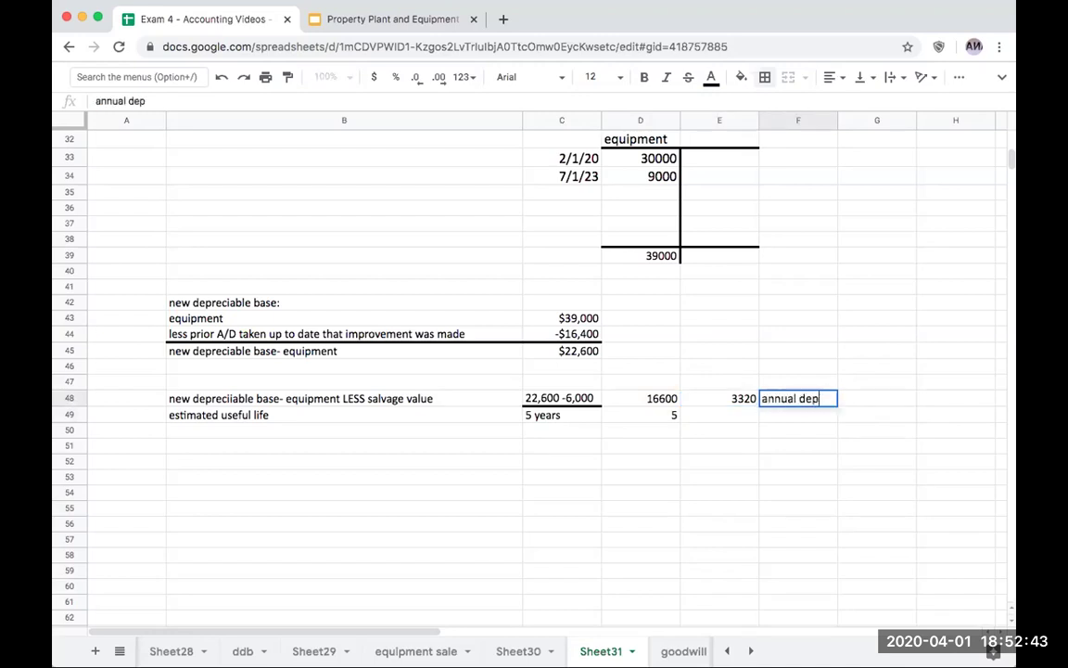
text(reciation - une)
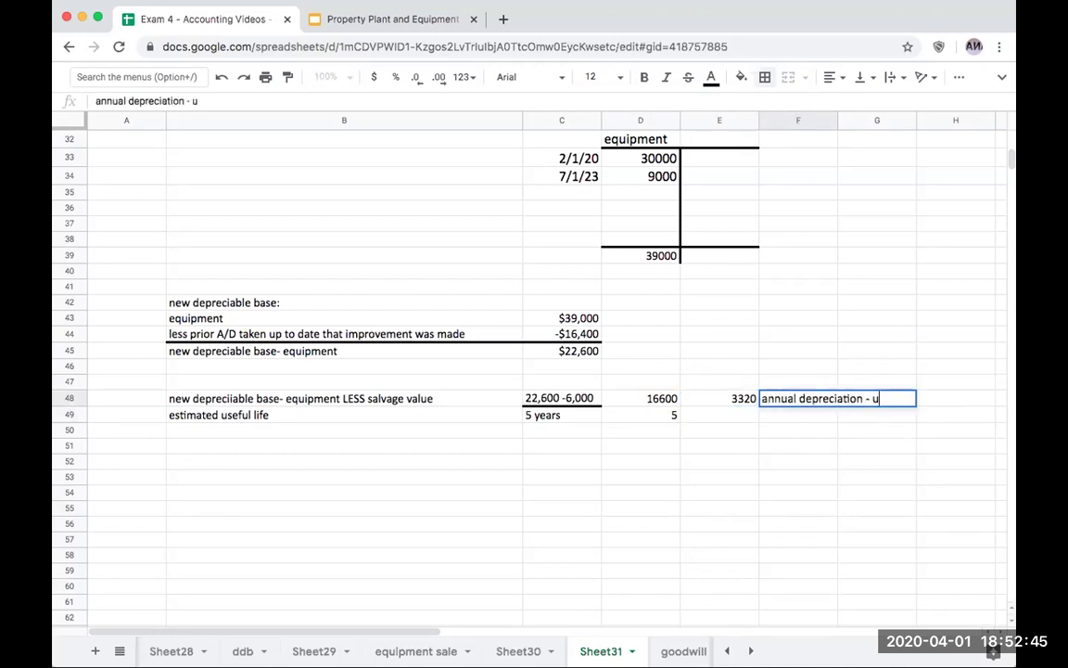
key(BackSpace)
key(BackSpace)
key(BackSpace)
text(with improvement)
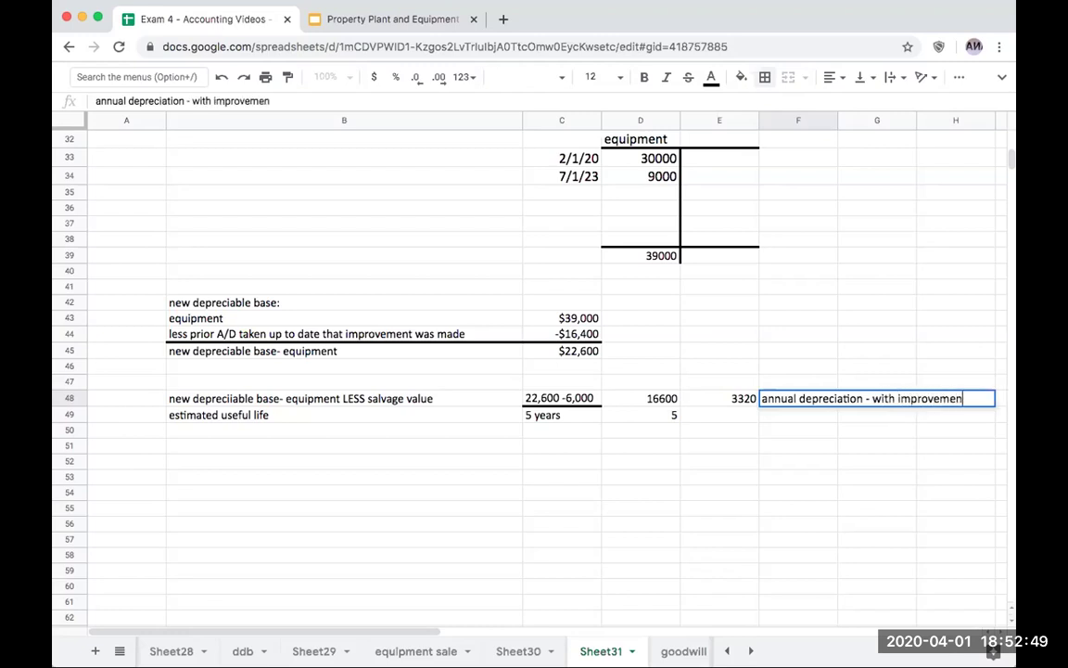
key(Return)
Add a top border above the 5 in D49
click(649, 418)
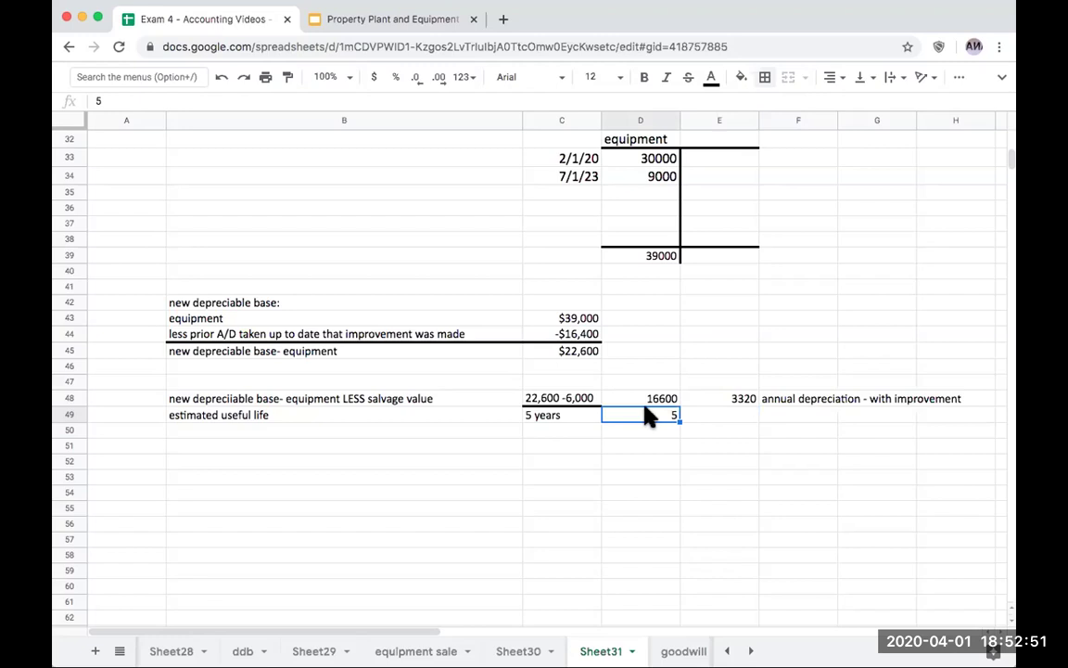
click(764, 77)
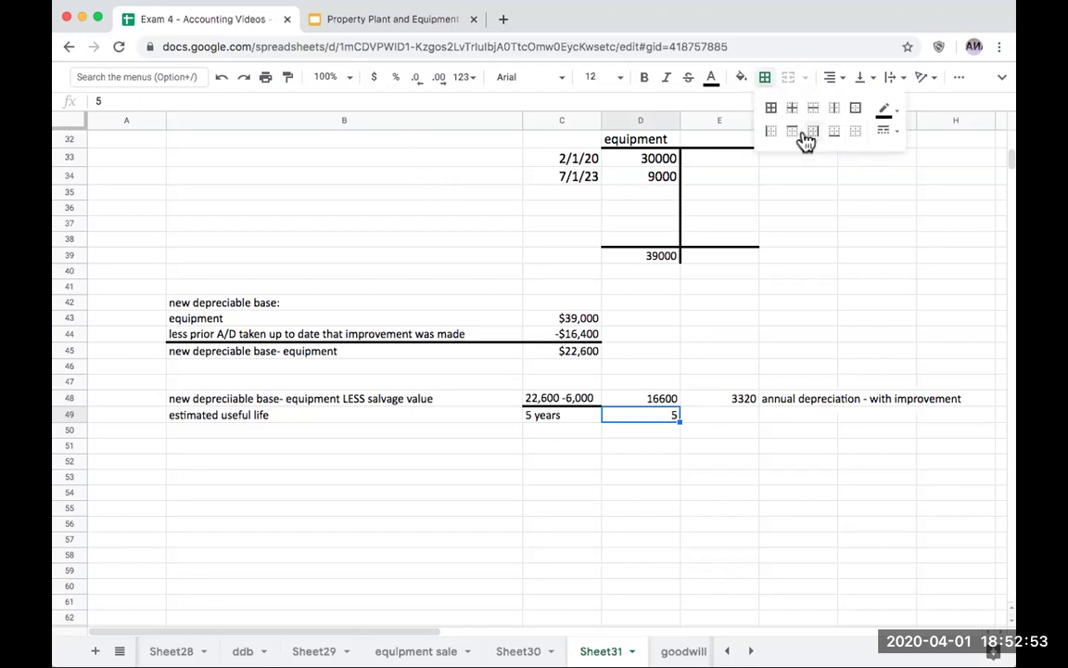
click(791, 133)
click(776, 303)
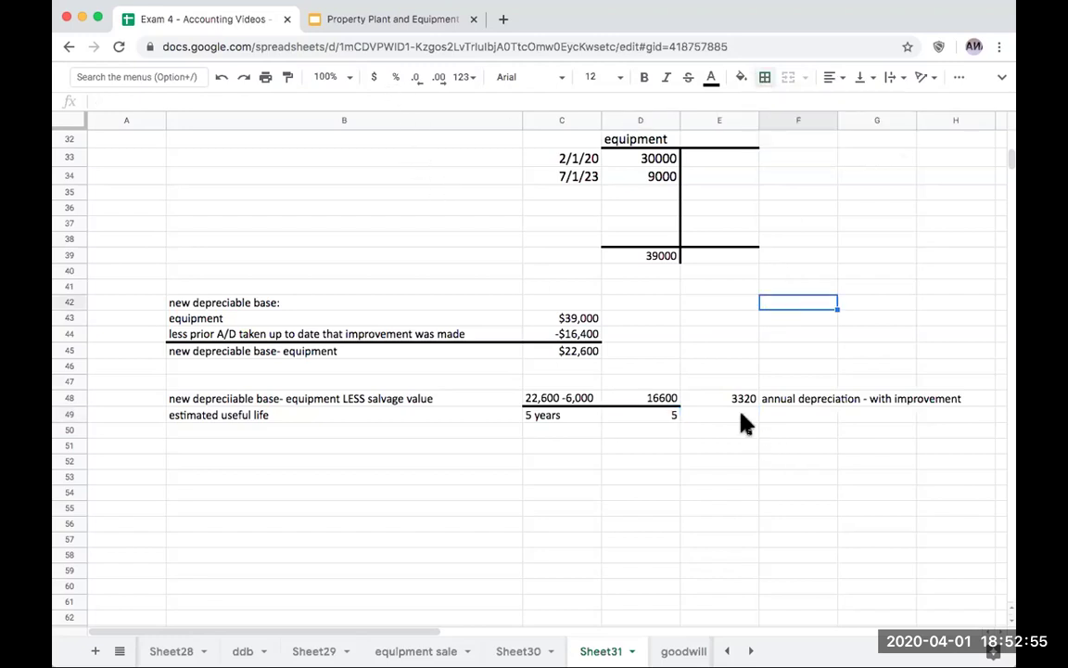
click(742, 394)
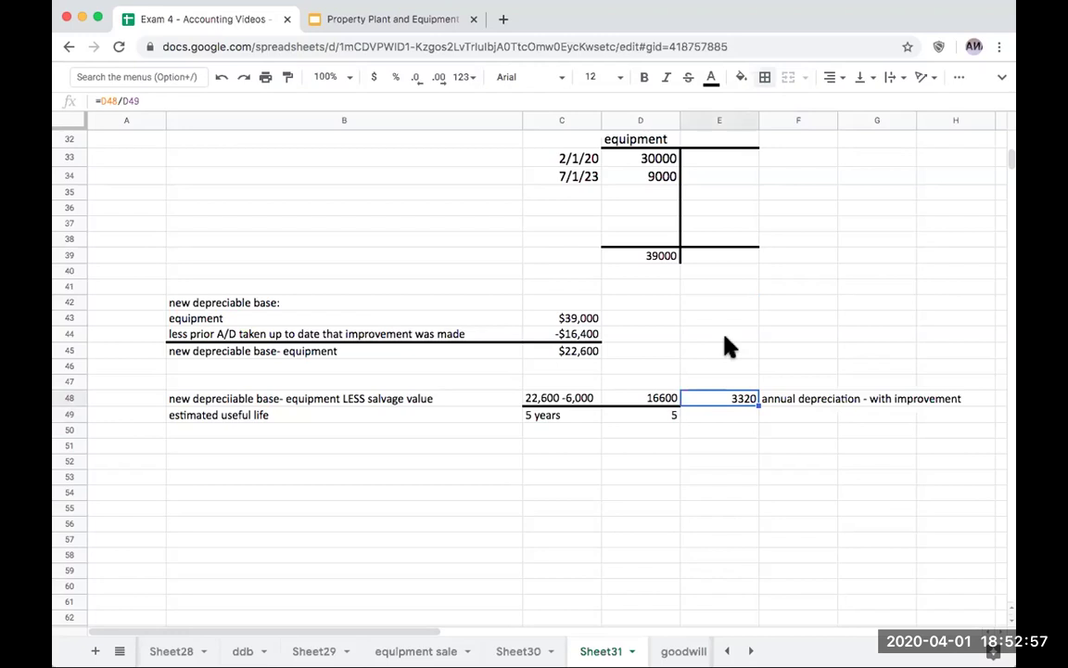
scroll(728, 345, up, 5)
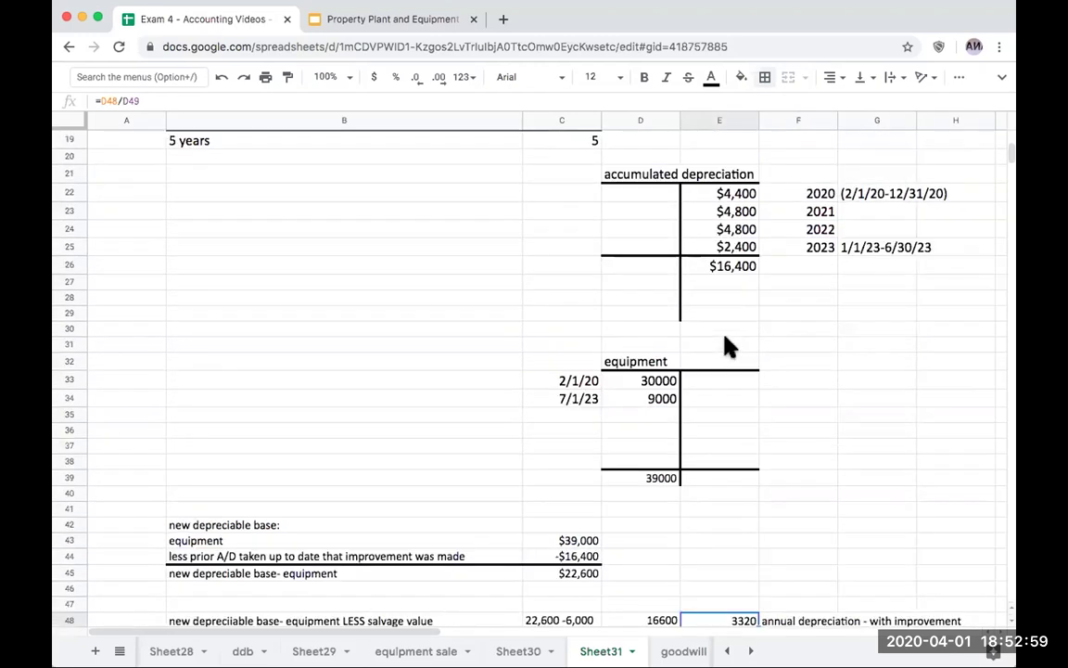
Enter the year 2023 in F27 beneath the $16,400 accumulated depreciation total
scroll(776, 344, down, 1)
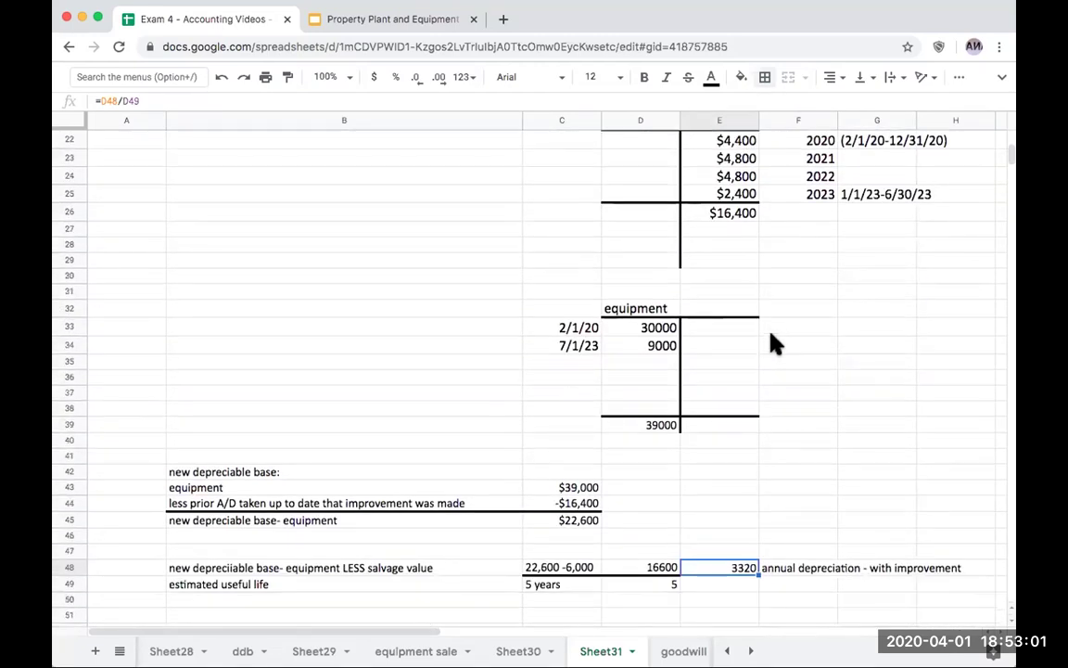
click(822, 233)
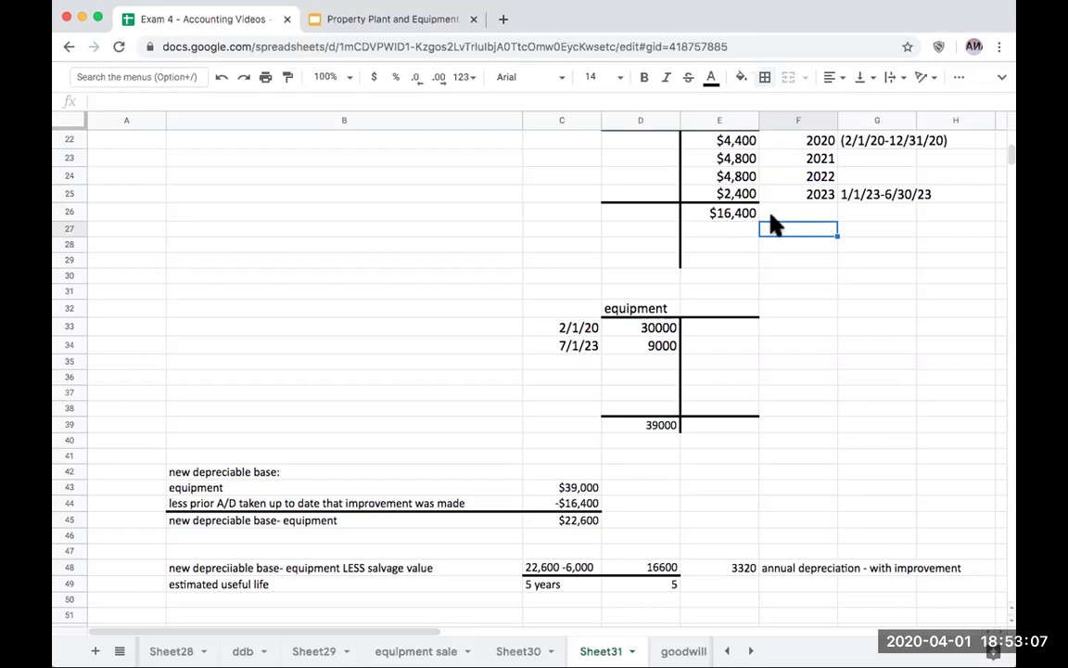
click(711, 194)
click(806, 197)
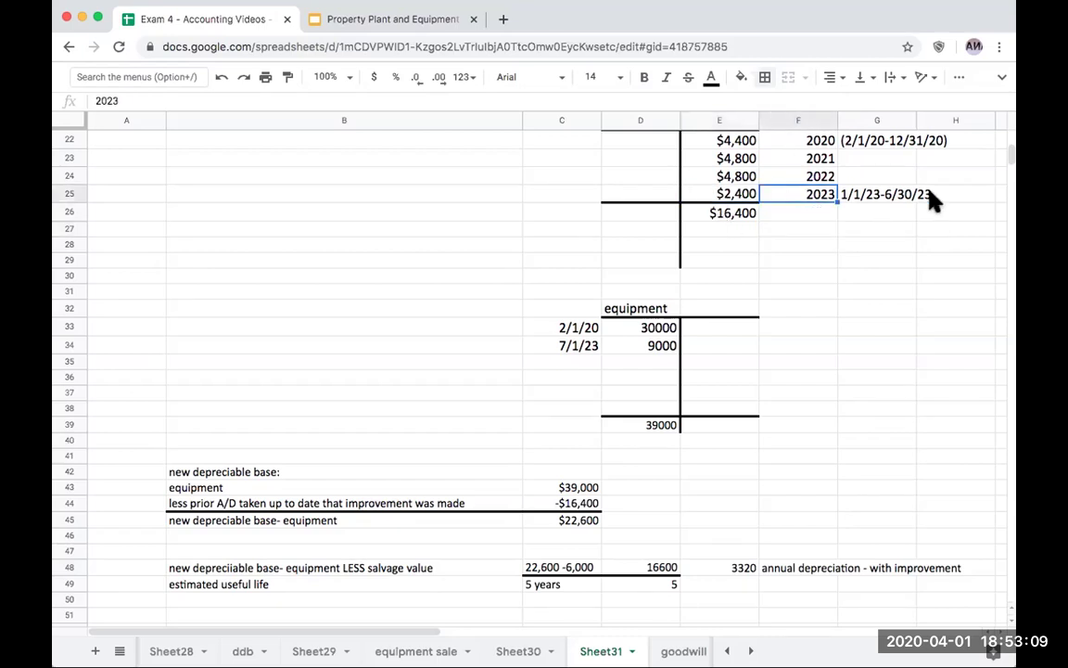
click(885, 191)
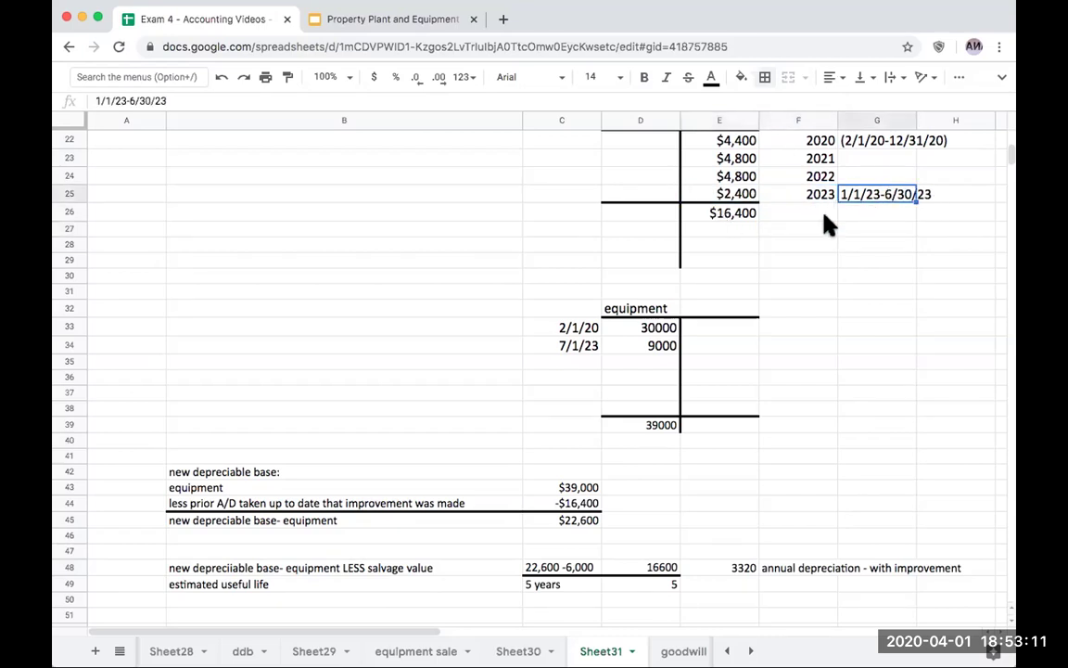
click(805, 232)
text(2023)
key(Tab)
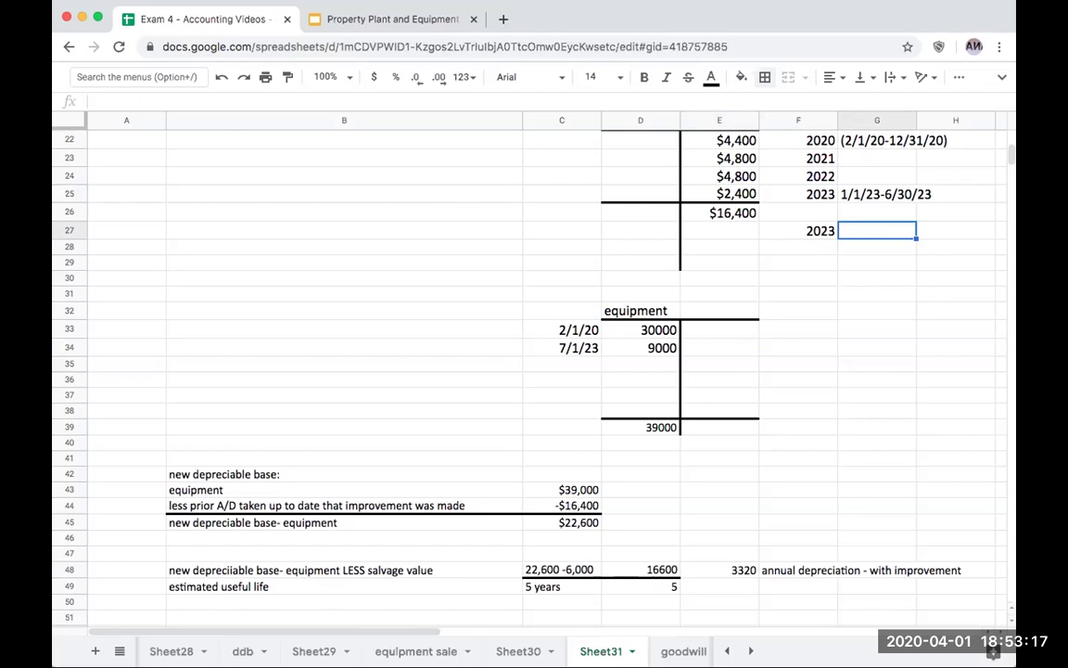
Enter the period 7/1/23-12/31/23 in G27
click(821, 231)
click(732, 212)
click(821, 231)
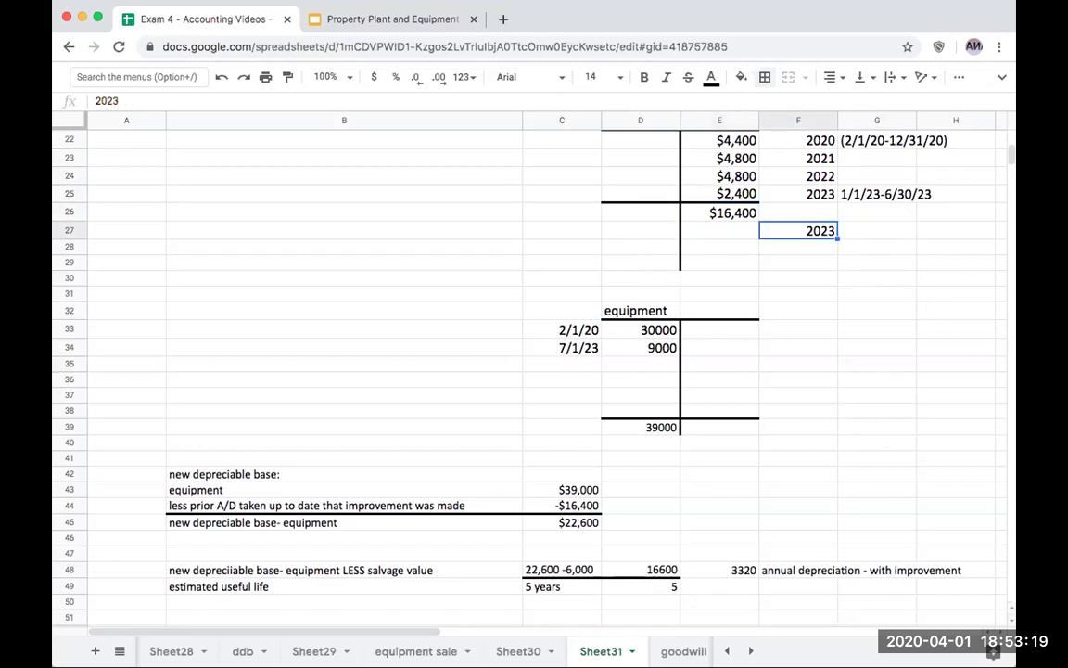
click(877, 231)
text(7/1/)
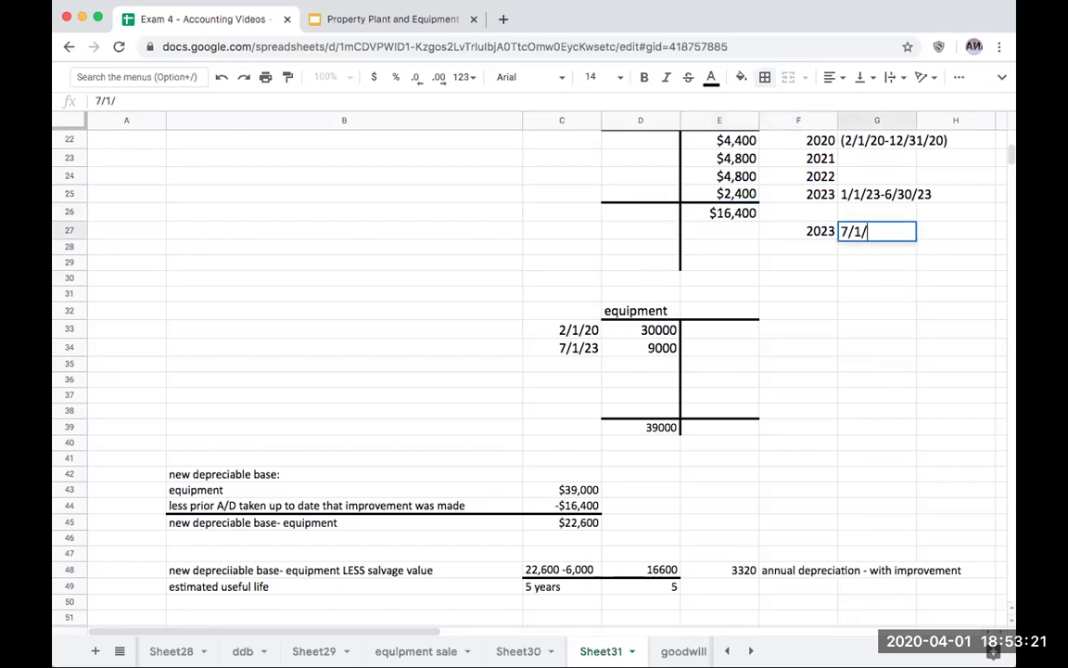
text(23-12/)
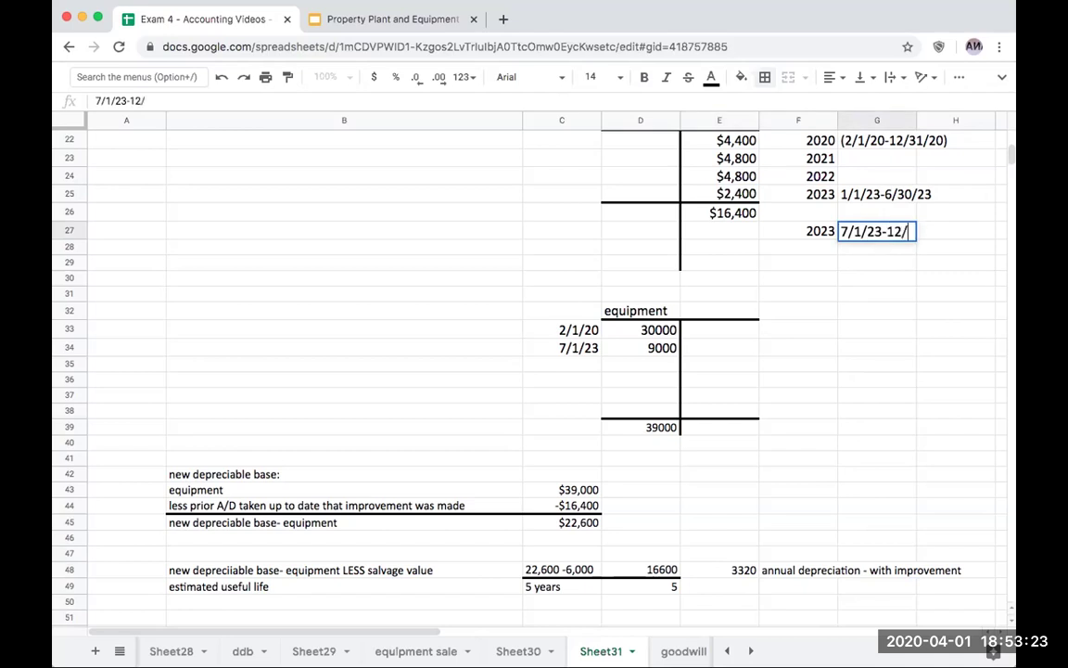
text(31/2)
key(Return)
click(876, 231)
text(7/1/23)
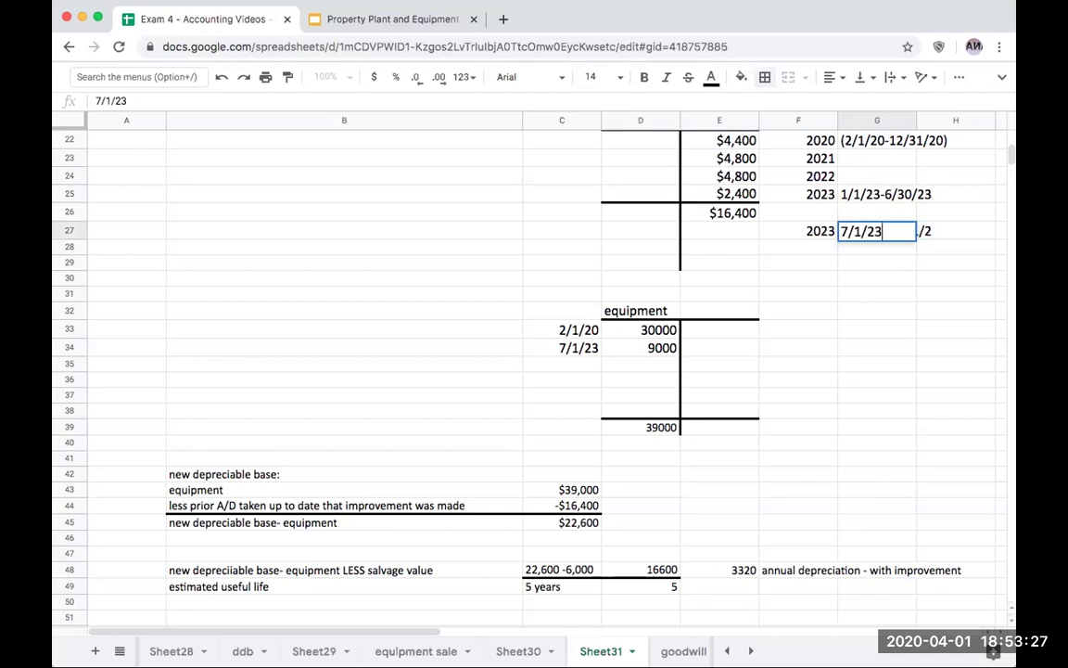
text(-12/31/23)
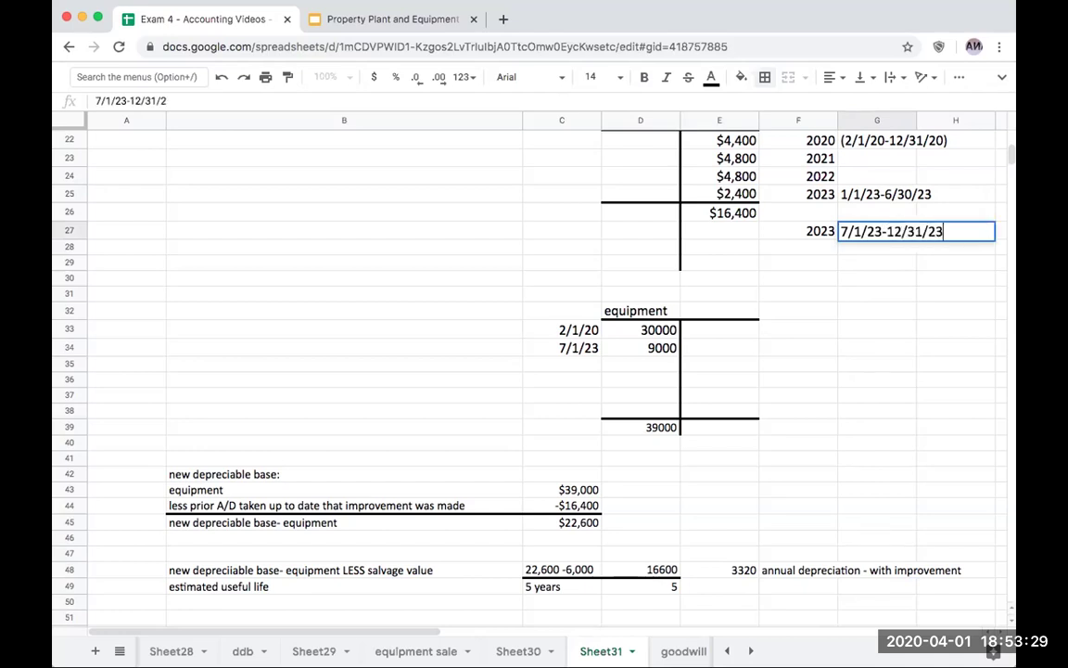
key(Left)
key(Left)
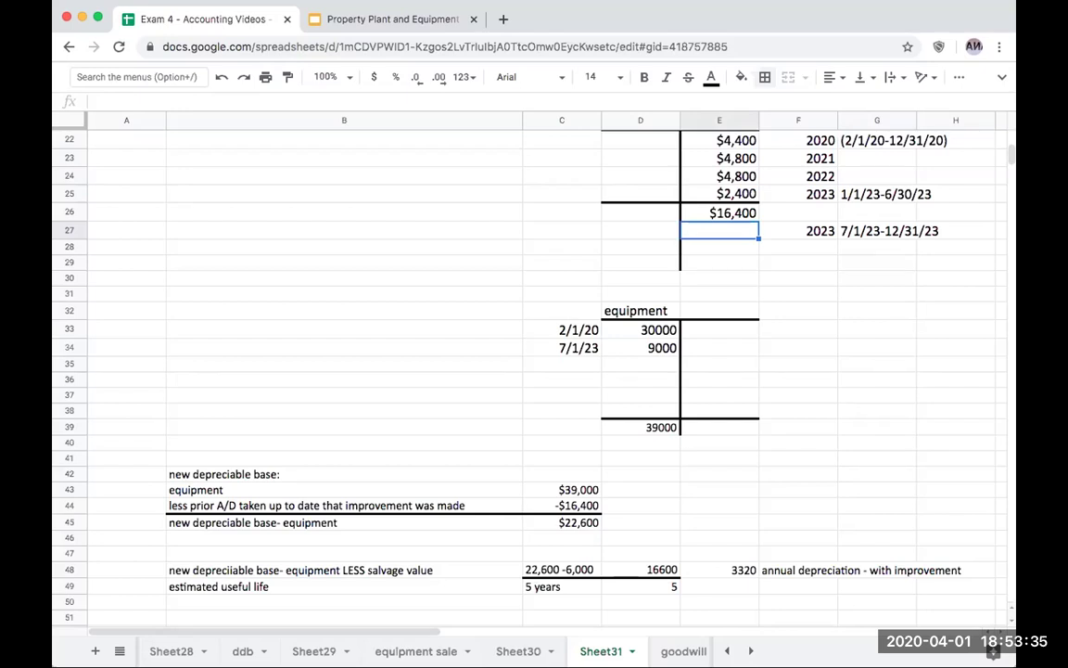
key(Left)
key(Left)
Replace the mistyped -164000 in C44 with =-16400 for prior accumulated depreciation
key(Down)
key(Down)
key(Down)
key(Down)
key(Down)
key(Down)
key(Down)
key(Down)
key(Down)
key(Down)
key(Down)
key(Down)
key(Down)
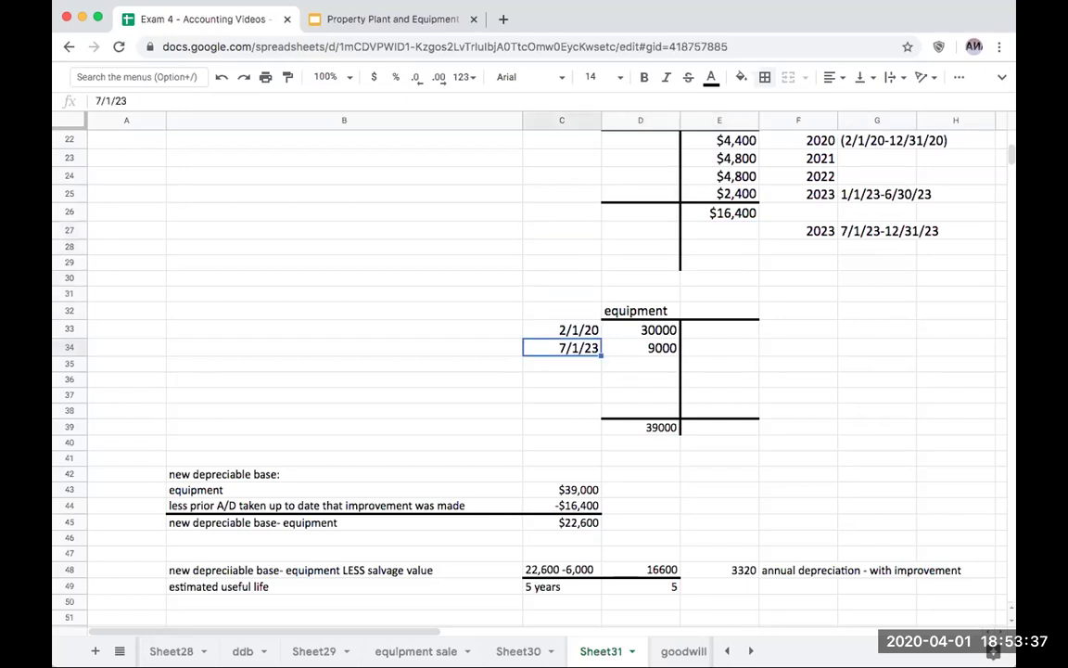
key(Down)
key(Down)
key(Down)
key(Down)
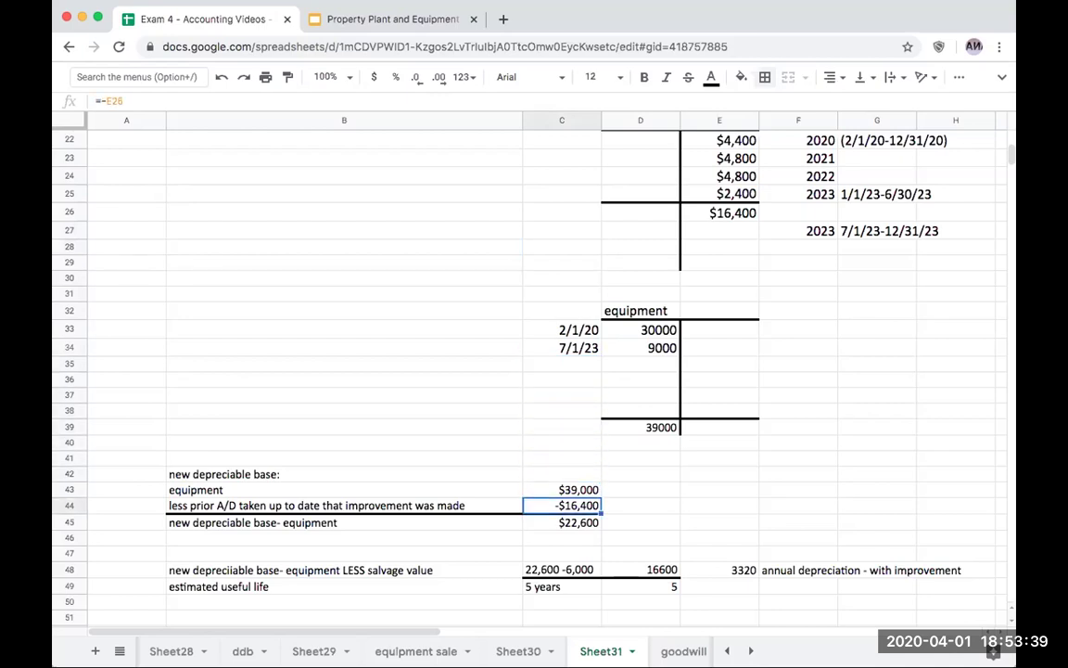
text(-164000)
key(Return)
key(Up)
key(Up)
key(Up)
key(Down)
key(Down)
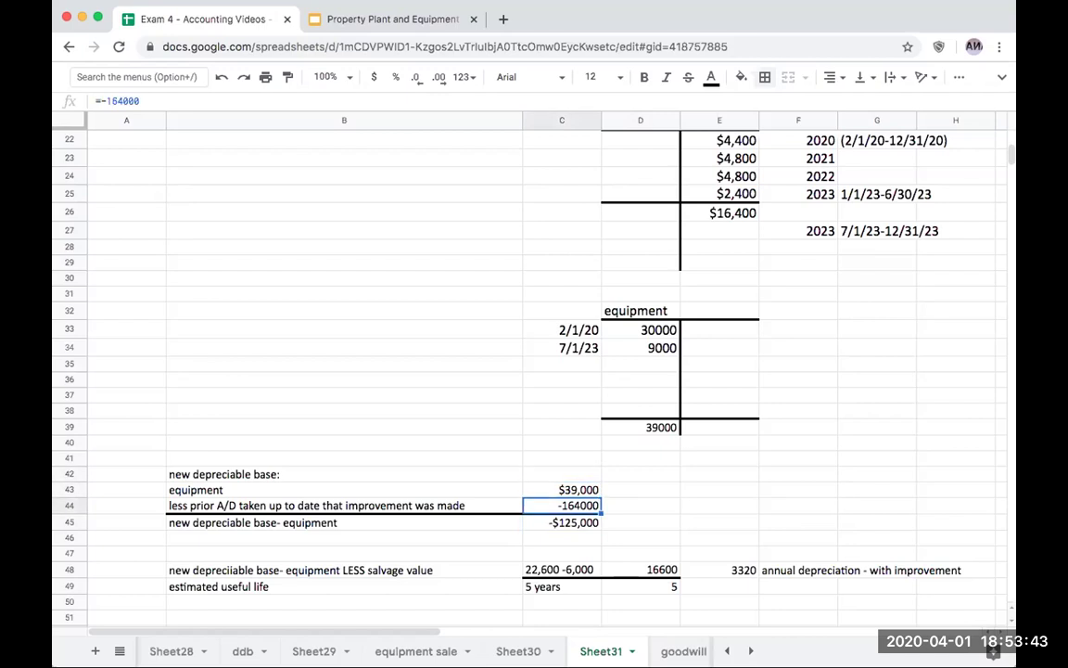
text(=-16400)
key(Return)
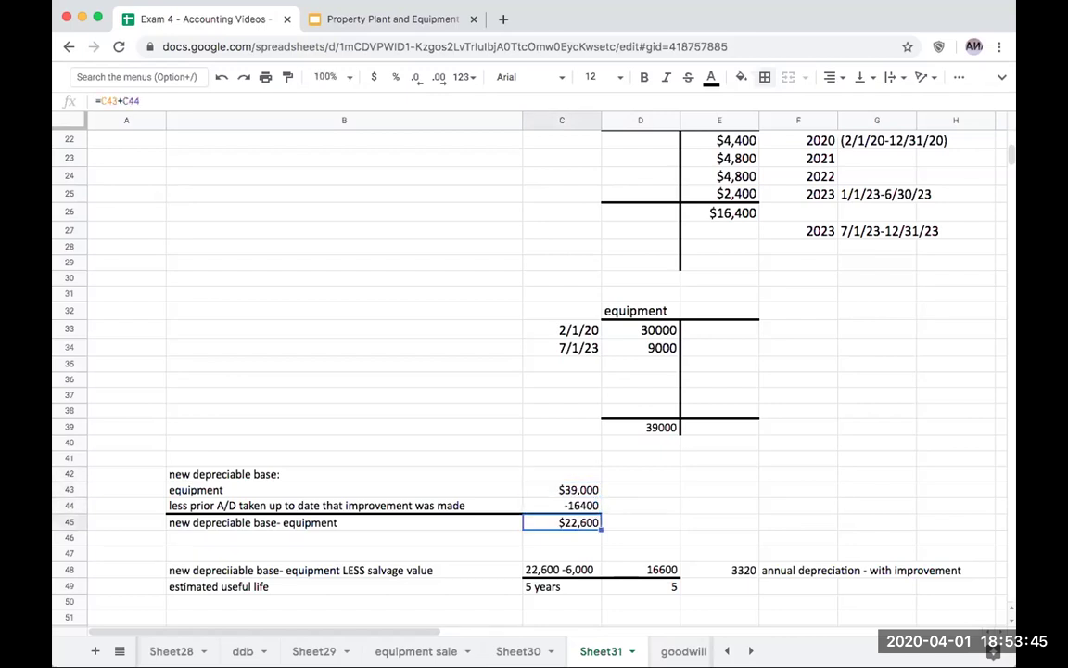
key(Up)
key(Up)
key(Right)
key(Right)
key(Up)
key(Up)
key(Up)
key(Up)
key(Up)
key(Up)
key(Up)
key(Up)
key(Up)
key(Up)
key(Up)
key(Up)
key(Up)
key(Up)
key(Up)
key(Up)
key(Up)
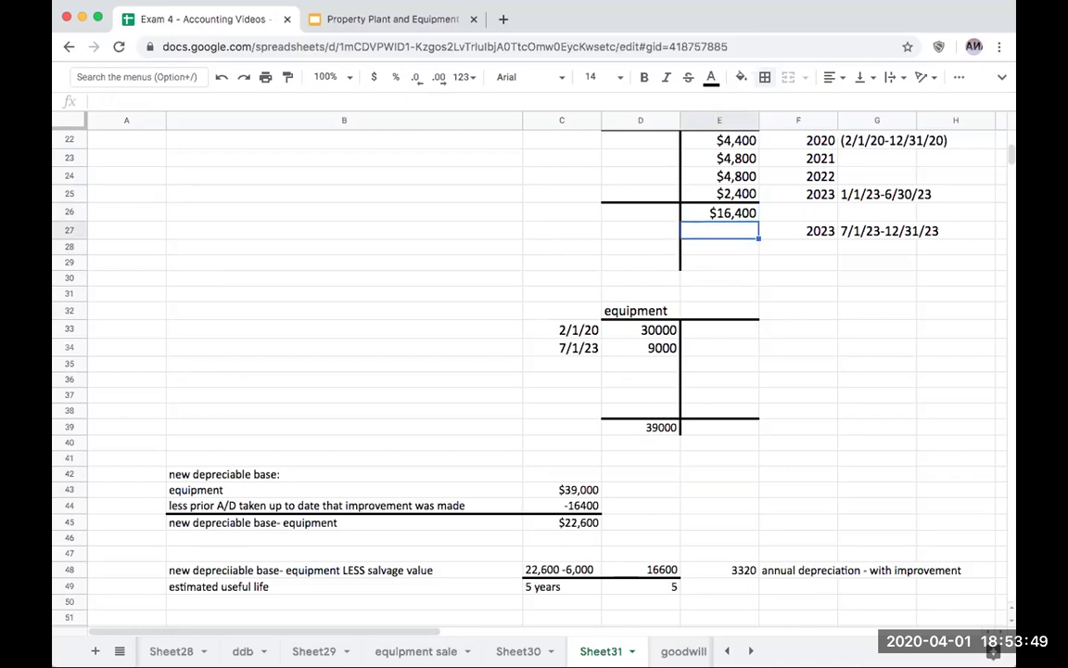
Clear the $16,400 subtotal in E26 and enter +E48*6/12 in E27, giving 1660
key(Delete)
key(Down)
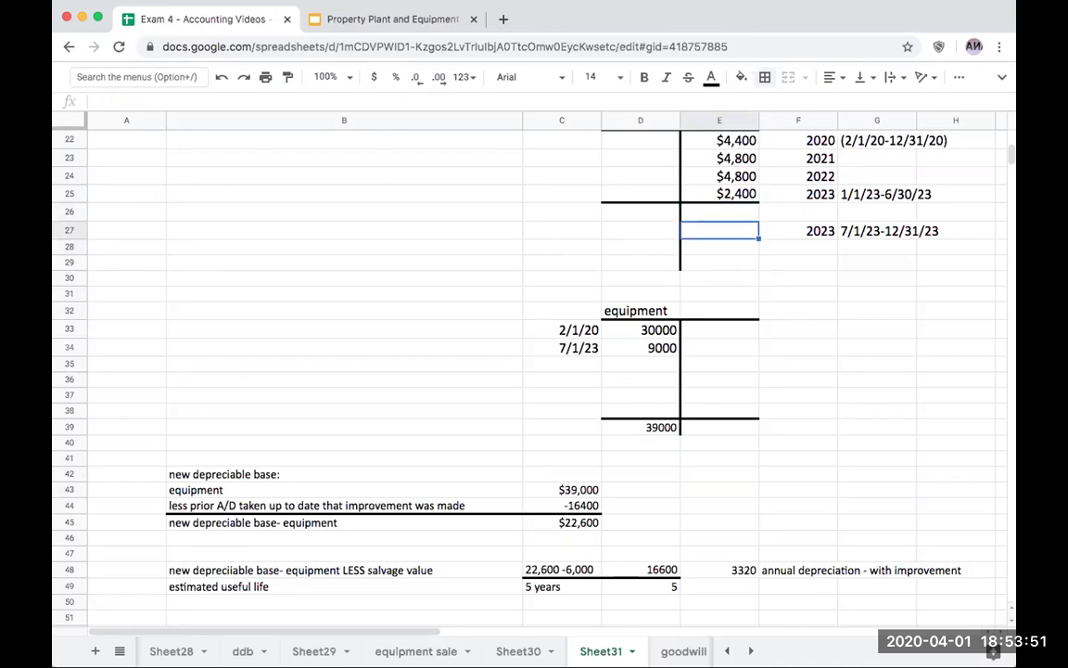
text(+)
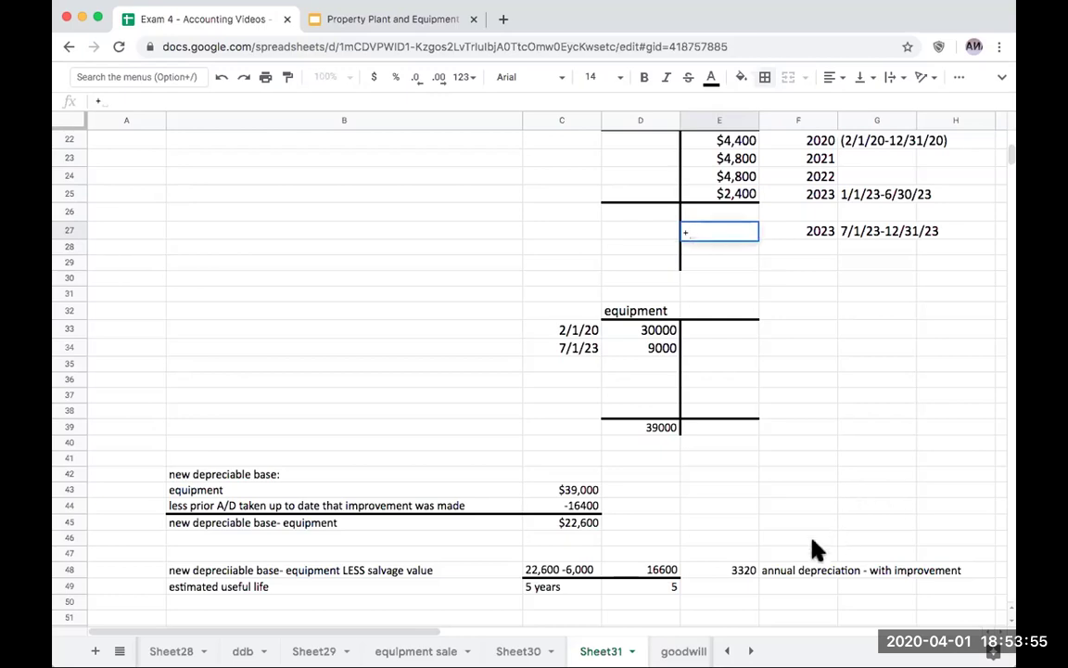
click(740, 570)
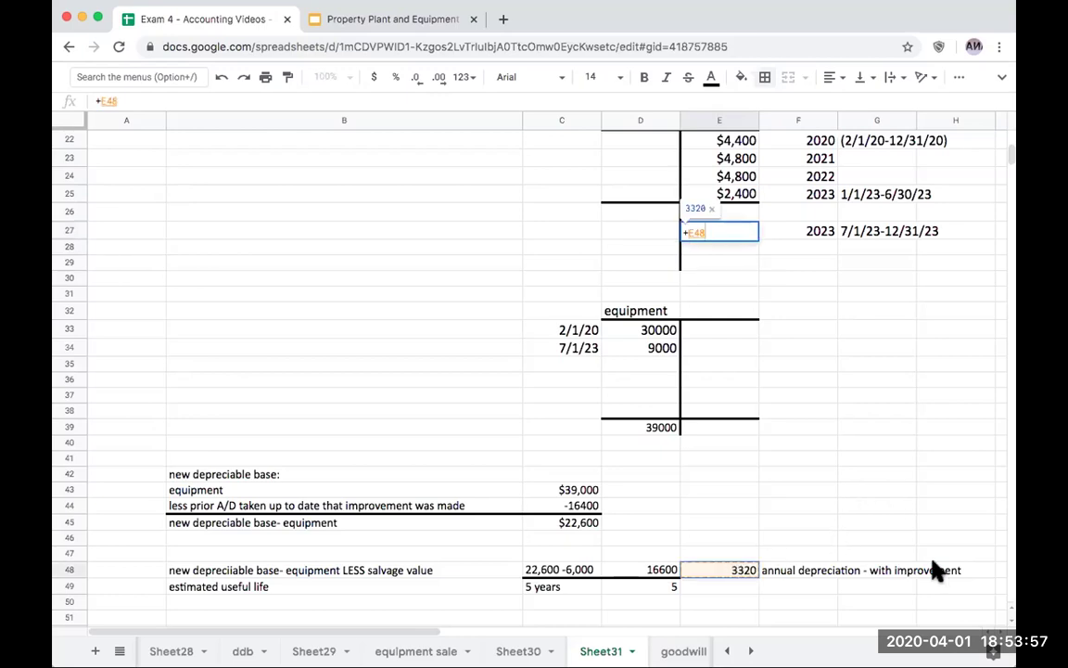
text(6/12)
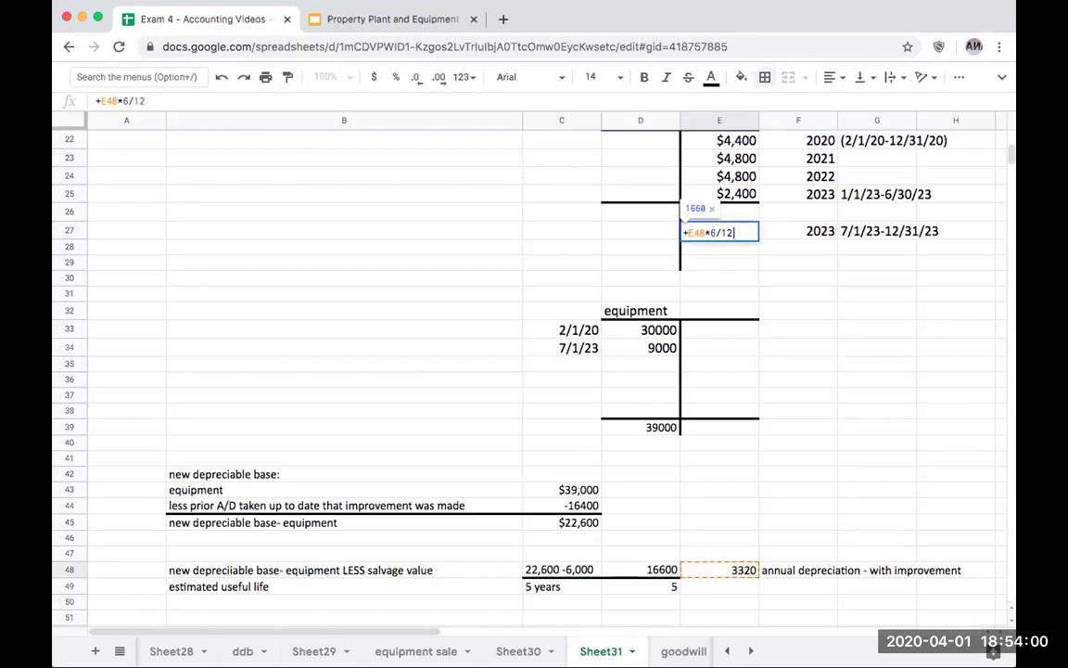
key(Return)
Add the note '3320*6/12 (7/1/23-12/31/23)' in I27
click(955, 231)
key(Right)
text(3320*6/1)
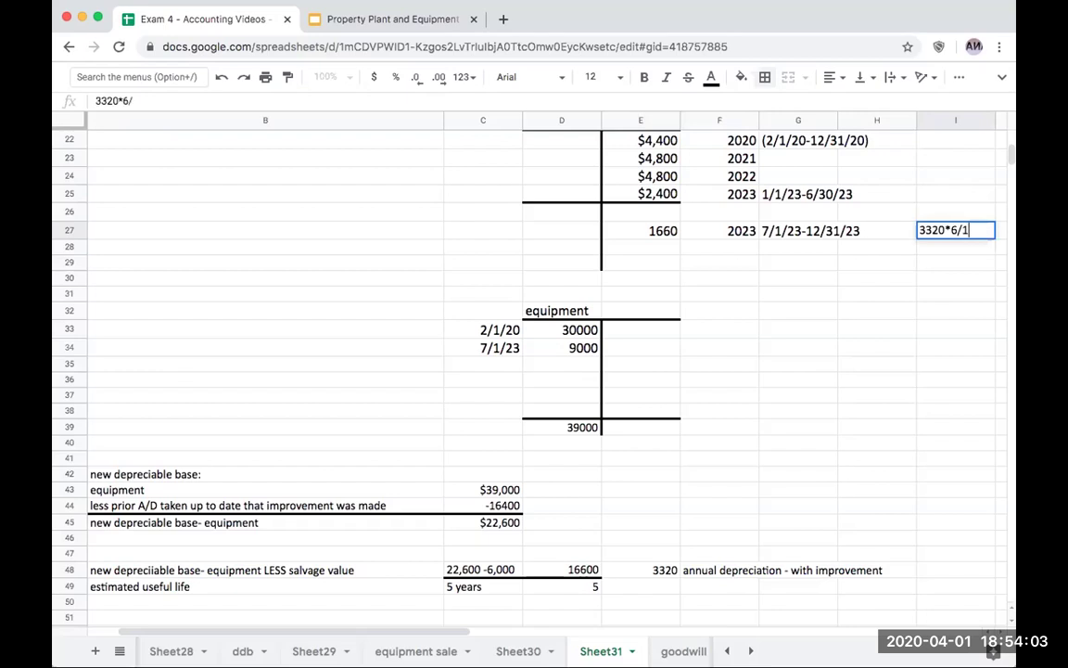
text(2 (7/1)
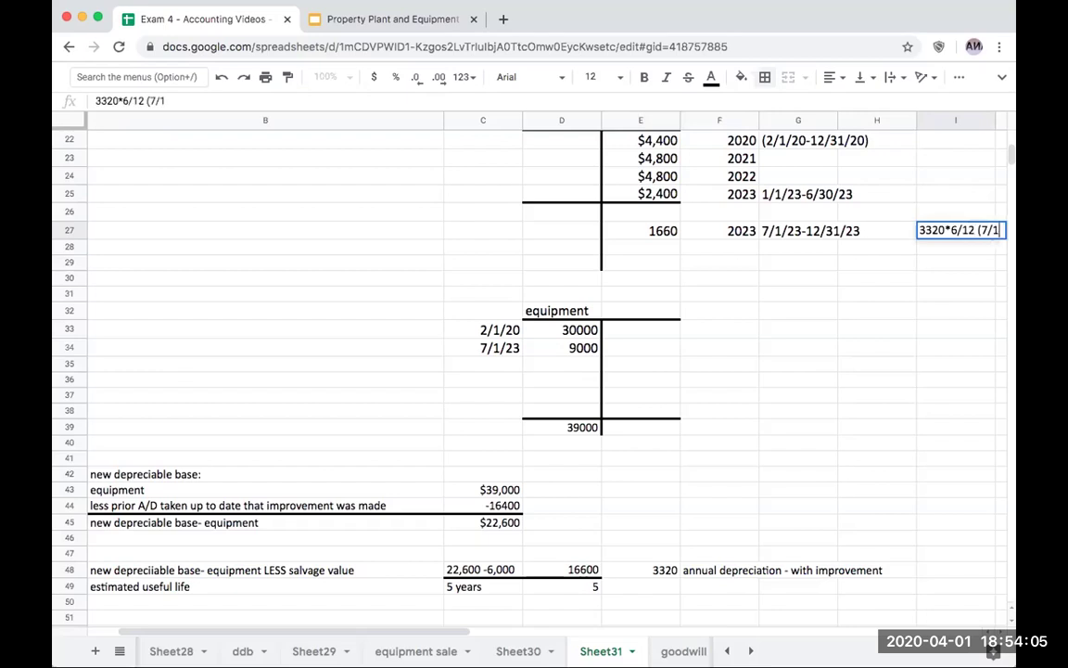
text(/23-12/31/23)
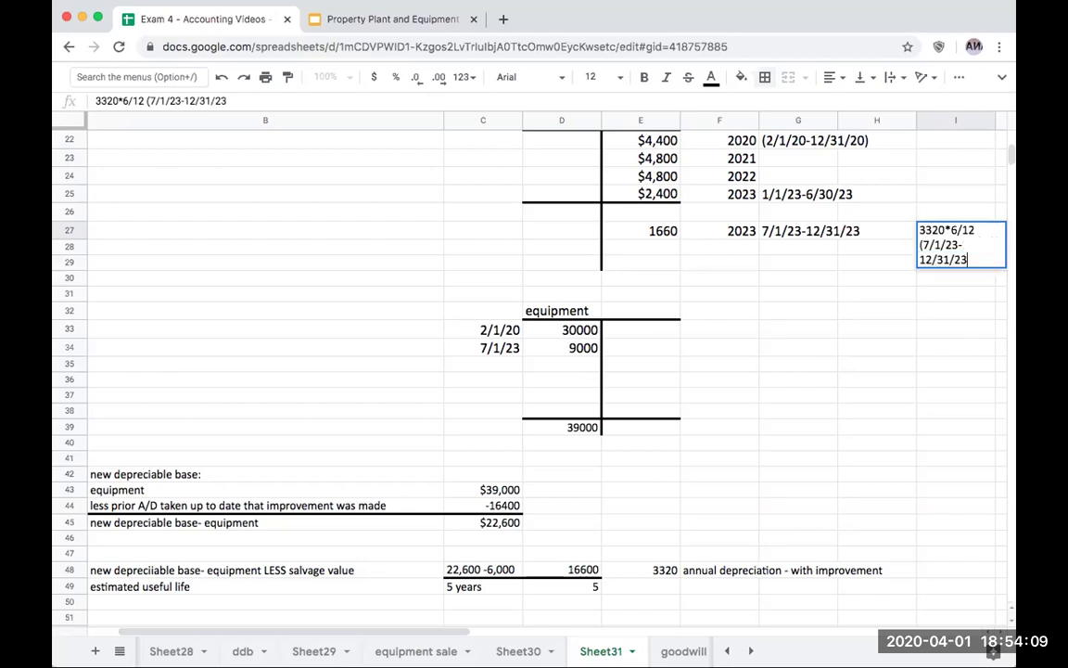
key(Return)
Add the note '4800 * 6/12' in I25 beside the first-half 2023 row
key(Up)
key(Up)
key(Left)
key(Up)
key(Left)
key(Left)
key(Right)
key(Right)
key(Right)
text(48000)
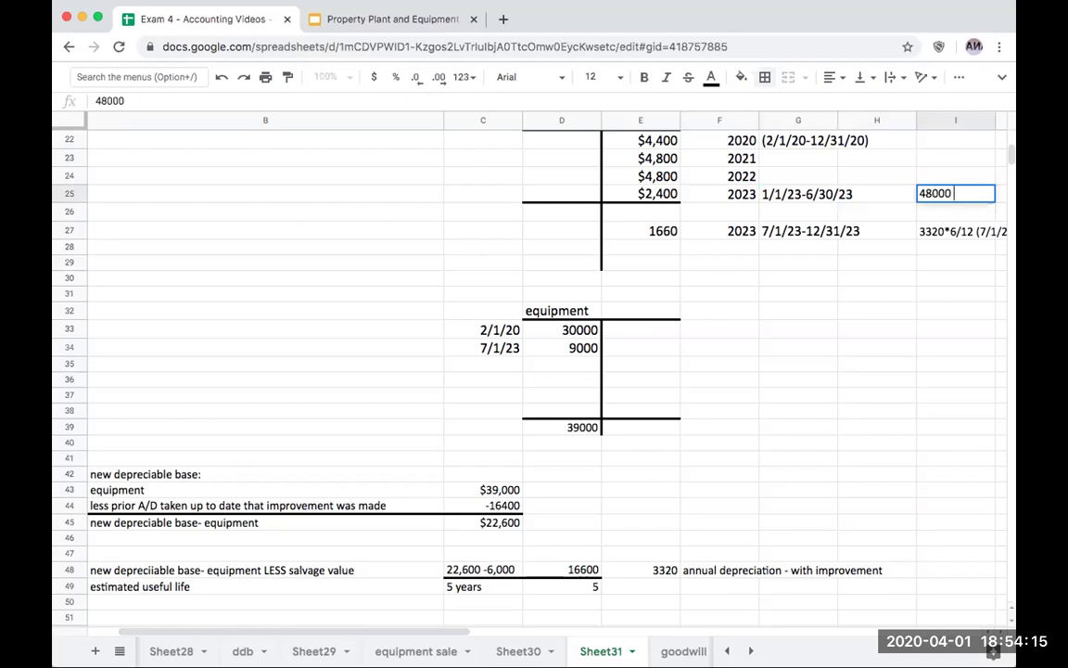
key(BackSpace)
text(* 6/12)
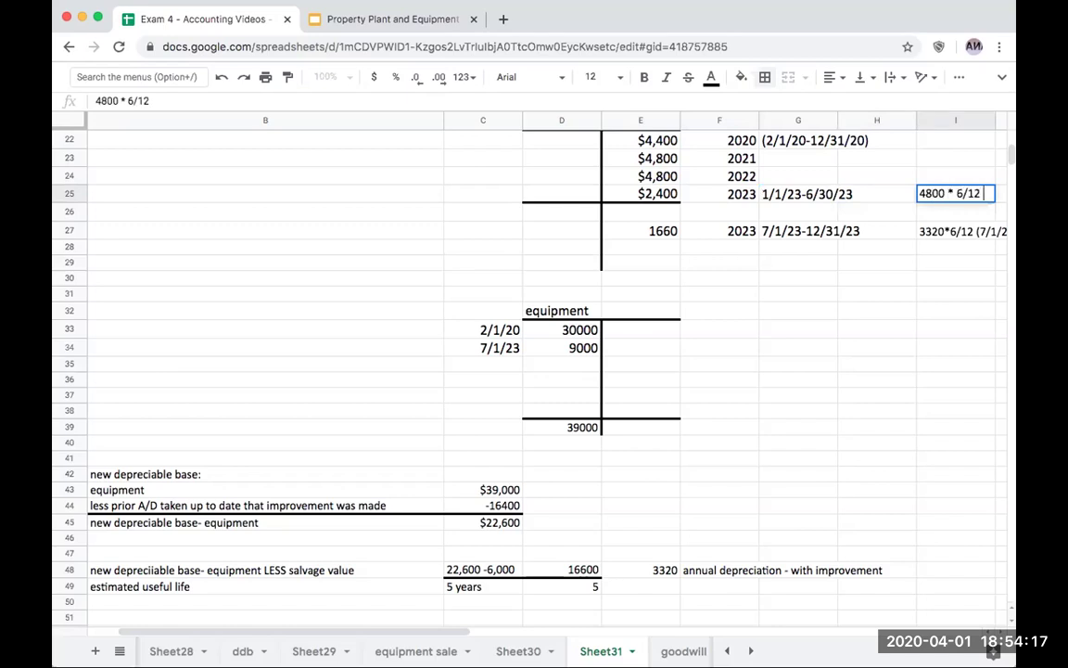
key(Return)
Review the yearly entries in the accumulated depreciation account, including the new 1660
click(798, 175)
click(798, 158)
click(720, 158)
click(640, 140)
click(561, 140)
click(640, 176)
click(640, 231)
click(640, 246)
click(561, 262)
click(482, 262)
key(Left)
key(Left)
key(Up)
key(Up)
key(Up)
key(Up)
key(Up)
key(Up)
key(Up)
key(Up)
key(Up)
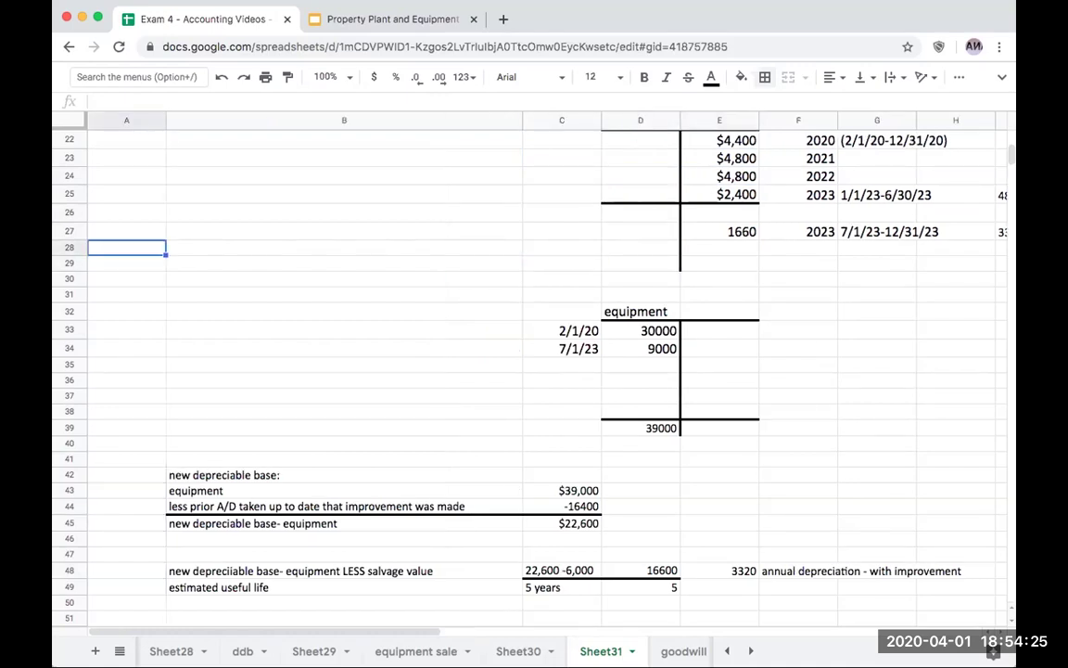
Enter the label 'total depreciation' in A29
key(Down)
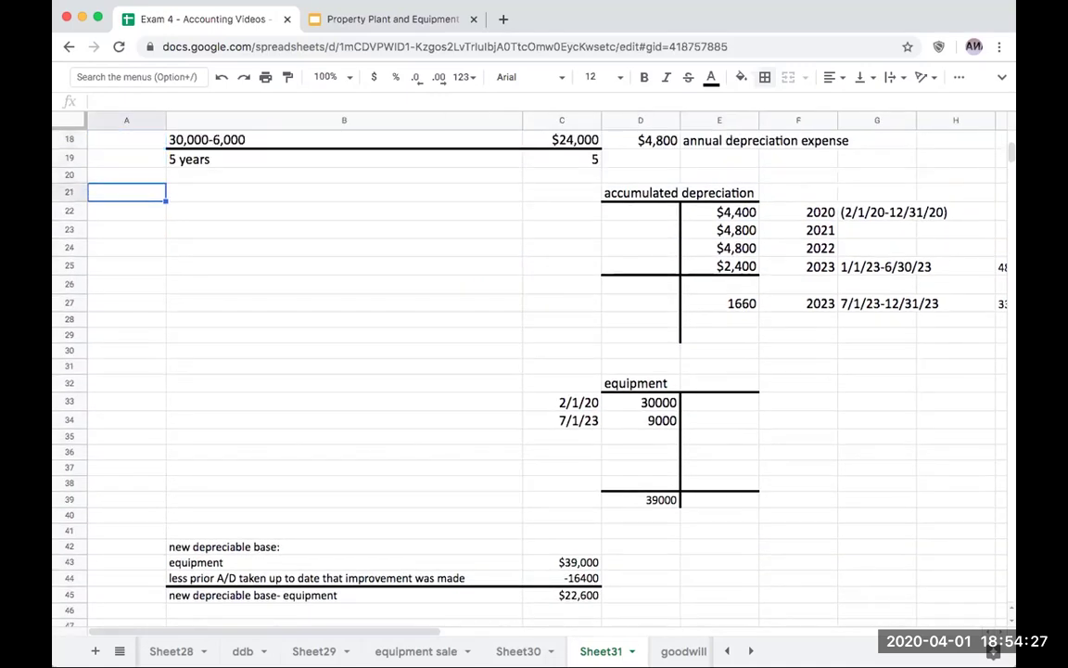
key(Down)
key(Down)
key(Down)
key(Down)
key(Down)
key(Down)
key(Down)
key(Down)
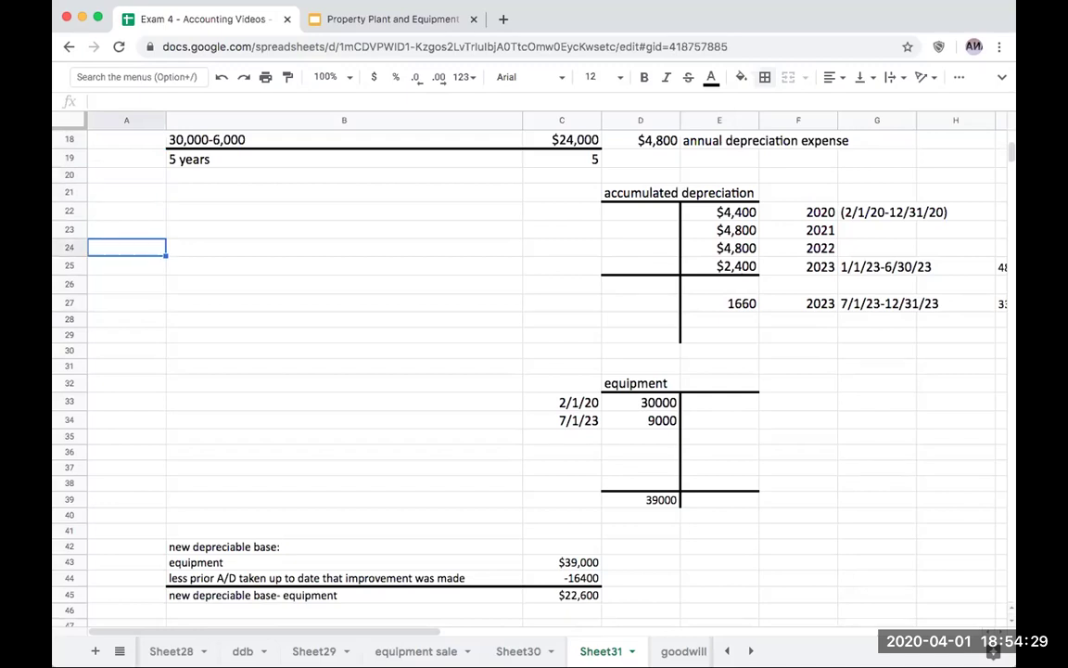
text(total depreication)
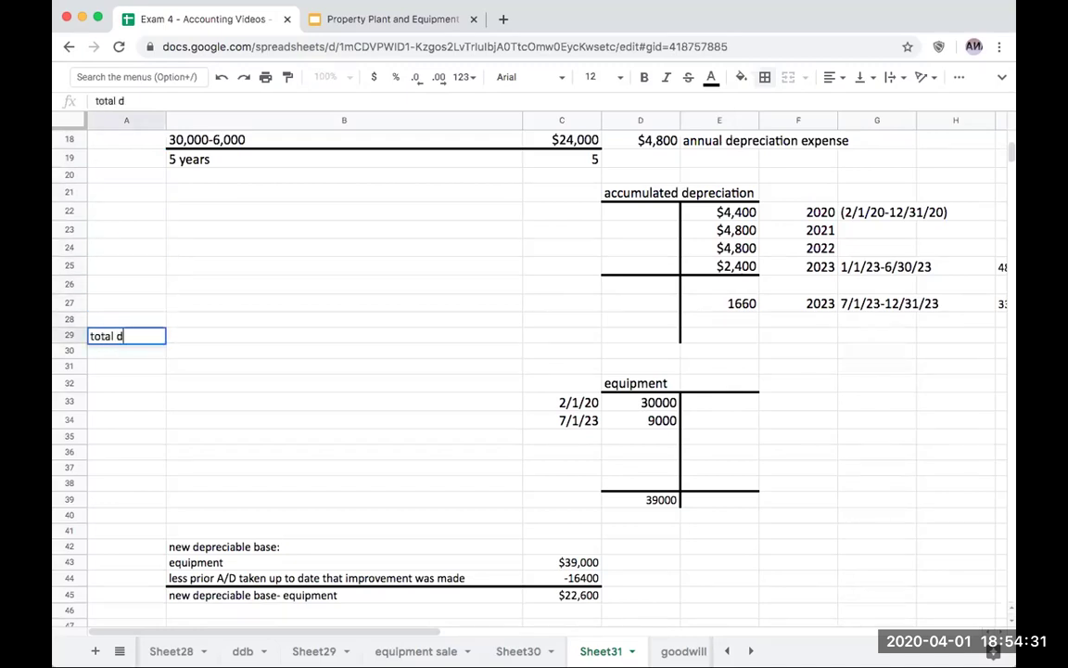
key(BackSpace)
key(BackSpace)
key(BackSpace)
key(BackSpace)
key(BackSpace)
key(BackSpace)
key(BackSpace)
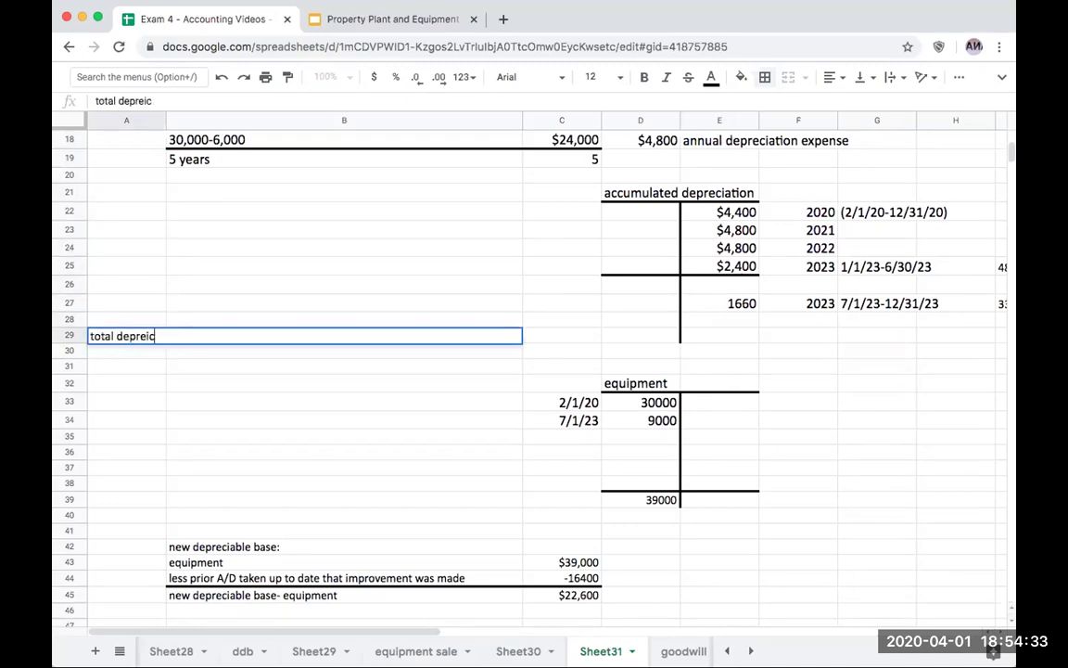
text(ciation)
key(Return)
click(127, 336)
Put 2023 in B28 and total both half-years with =E25+E27, giving $4,060
click(344, 321)
text(2023)
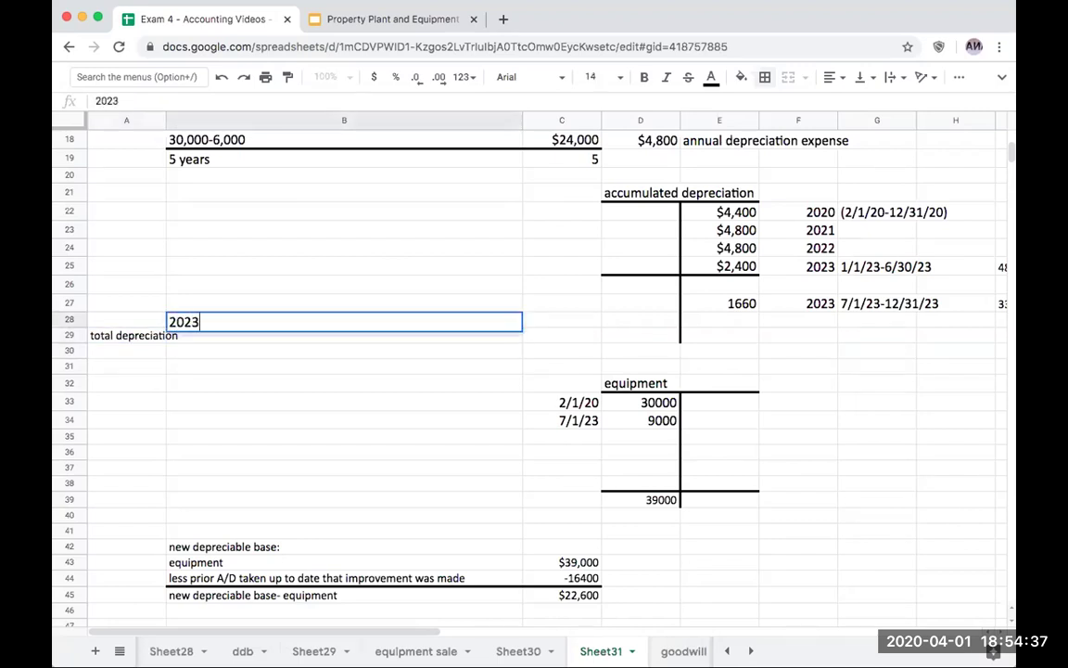
key(Return)
text(+)
key(Right)
key(Right)
key(Right)
key(Up)
key(Up)
key(Up)
key(Up)
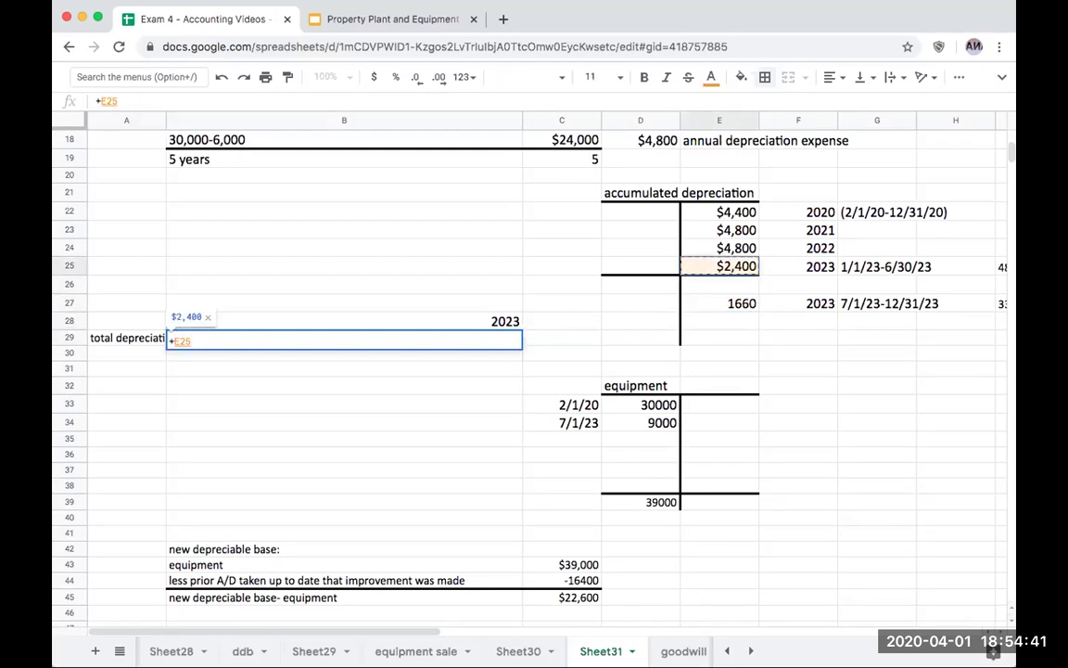
text(+)
key(Right)
key(Right)
key(Right)
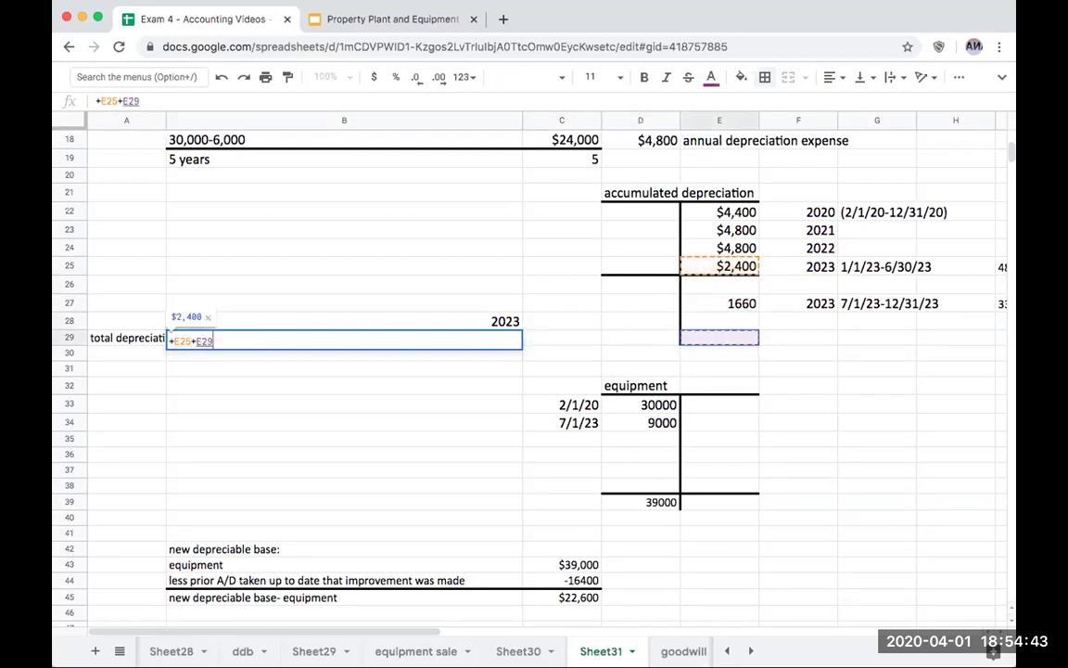
key(Up)
key(Up)
key(Return)
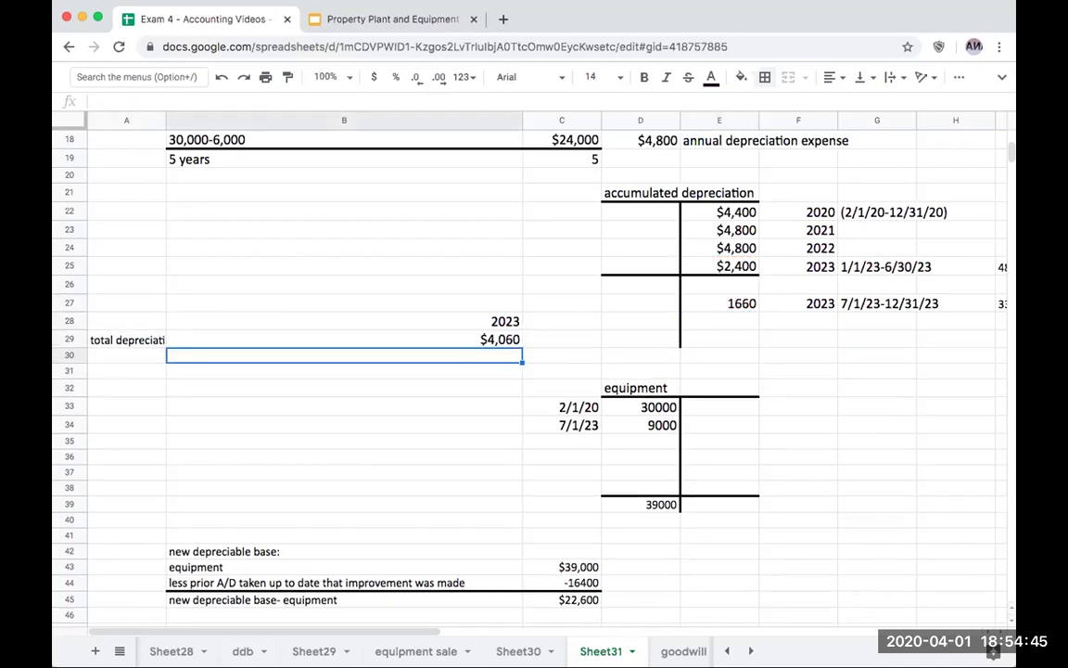
Annotate the total with the note (2400+1660) in C29
click(561, 340)
click(344, 339)
click(562, 339)
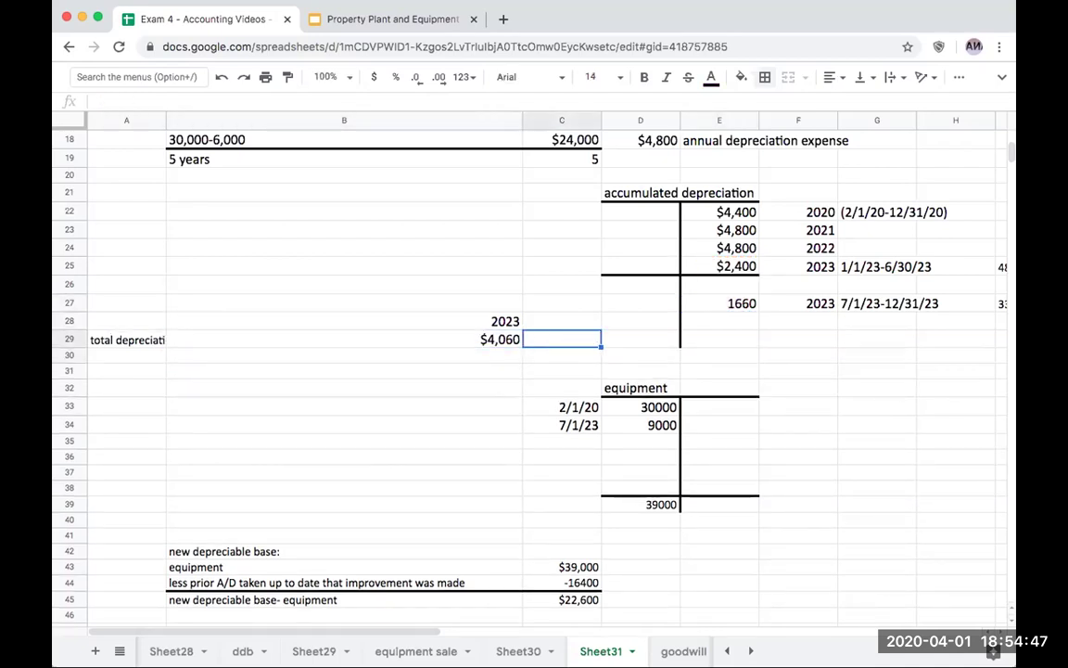
text(()
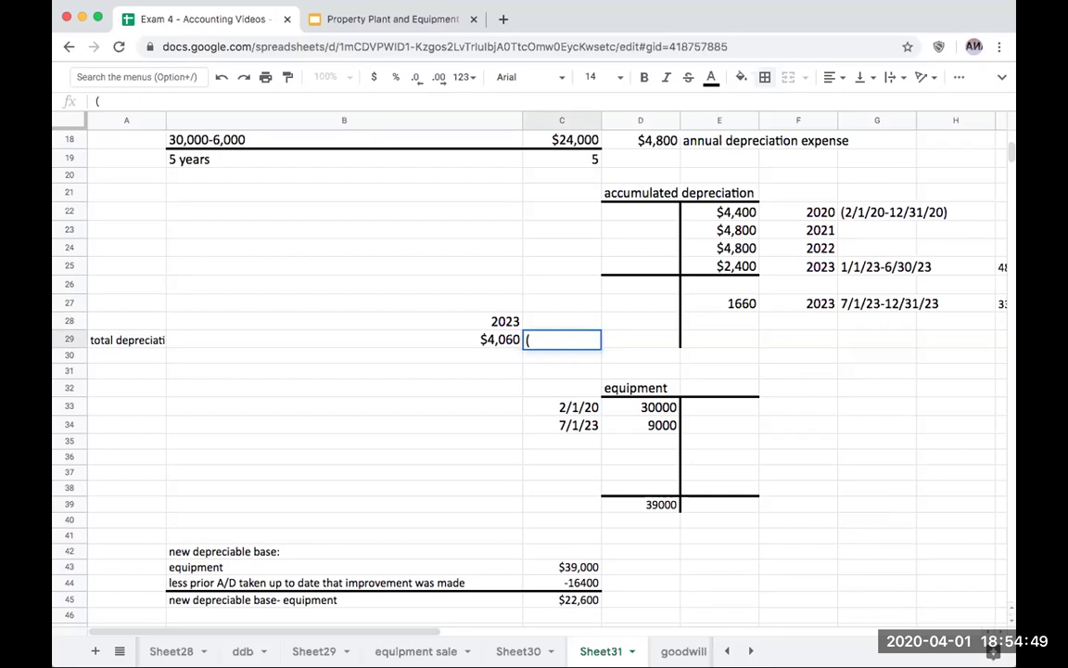
text(2400+1660))
key(Return)
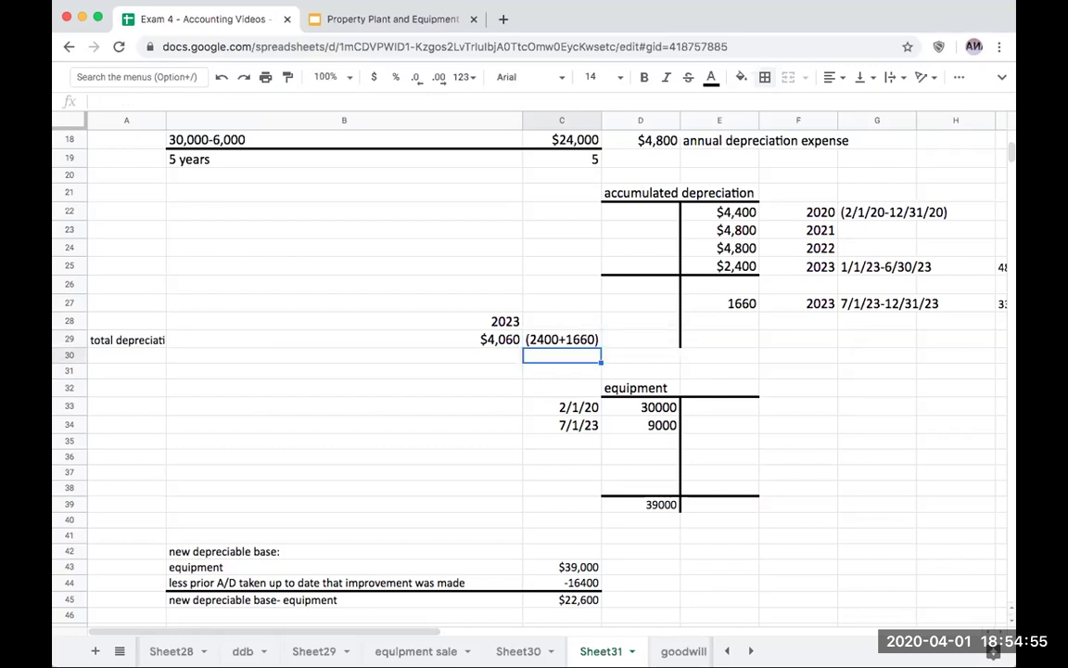
click(561, 340)
click(345, 339)
click(344, 321)
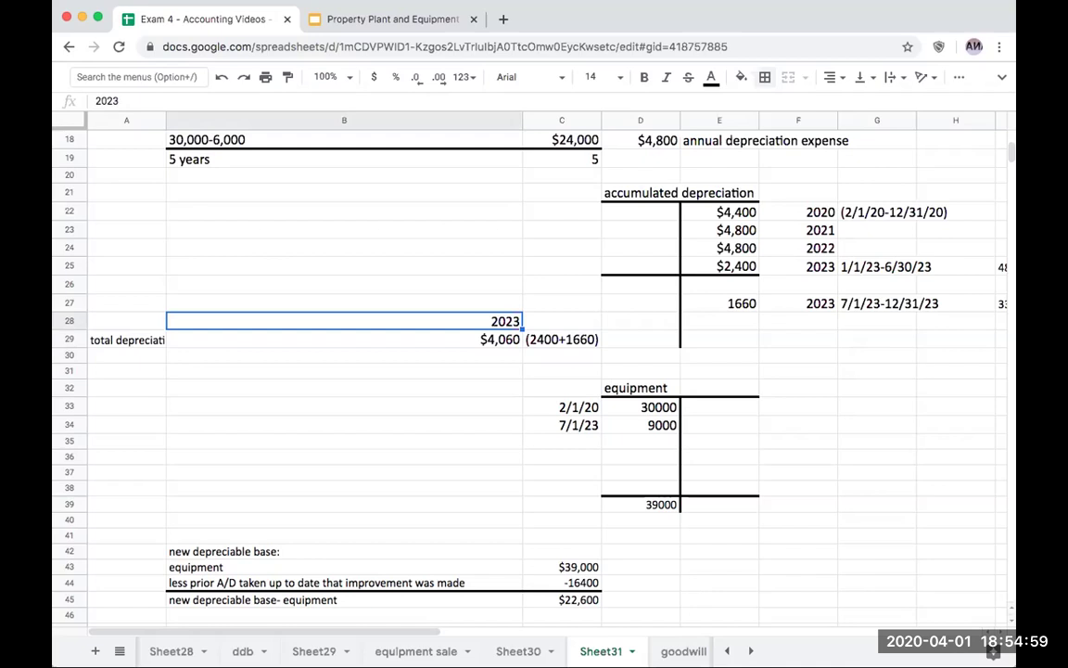
Retitle the B28 heading as 'depreciation expense'
key(BackSpace)
text(total de)
key(BackSpace)
key(BackSpace)
key(BackSpace)
key(BackSpace)
key(BackSpace)
key(BackSpace)
key(BackSpace)
key(BackSpace)
text(d)
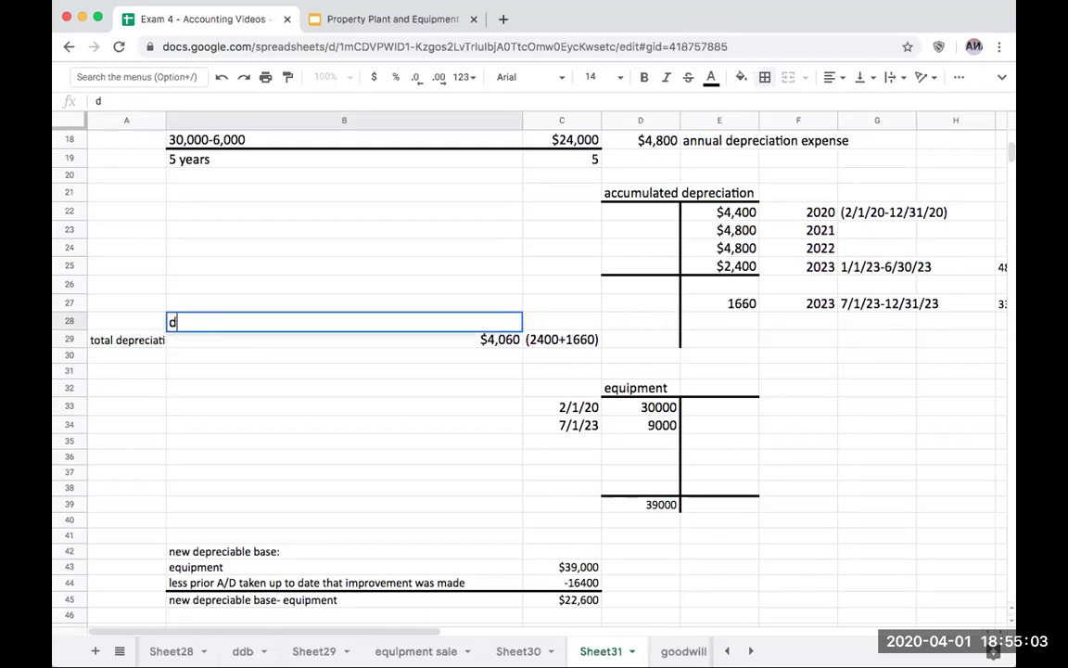
text(epreciation expense)
key(Return)
List the years 2023 and 2024 in A29:A30
click(126, 340)
text(2023)
key(Return)
text(2024)
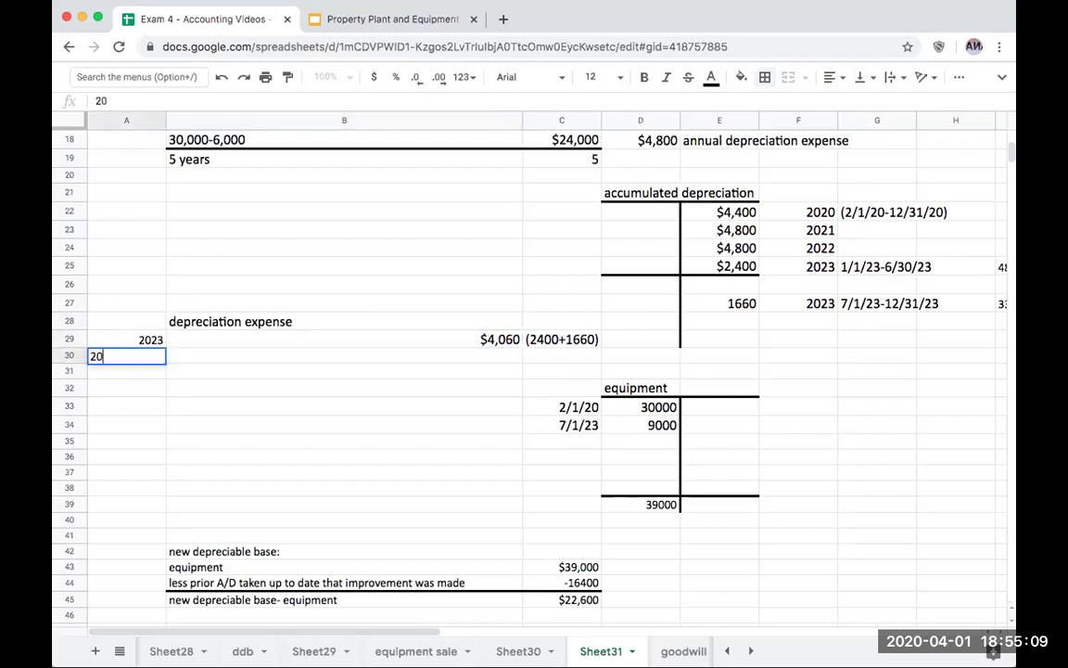
key(Return)
Label a new accumulated depreciation line 2024 in F28
key(Up)
key(Right)
key(Right)
key(Right)
key(Right)
key(Right)
key(Up)
key(Up)
text(2024)
key(Return)
Post the 3320 annual depreciation into E28 by referencing E48
key(Up)
key(Left)
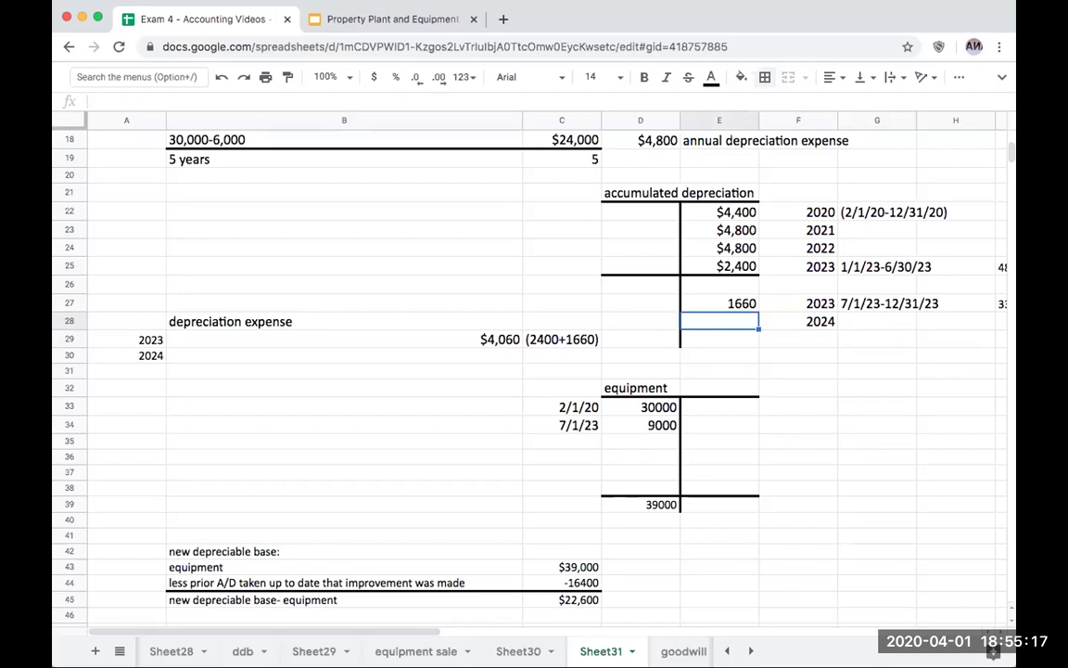
text(+)
key(Left)
key(Down)
key(Down)
key(Down)
key(Down)
key(Down)
key(Down)
key(Down)
key(Down)
key(Down)
key(Down)
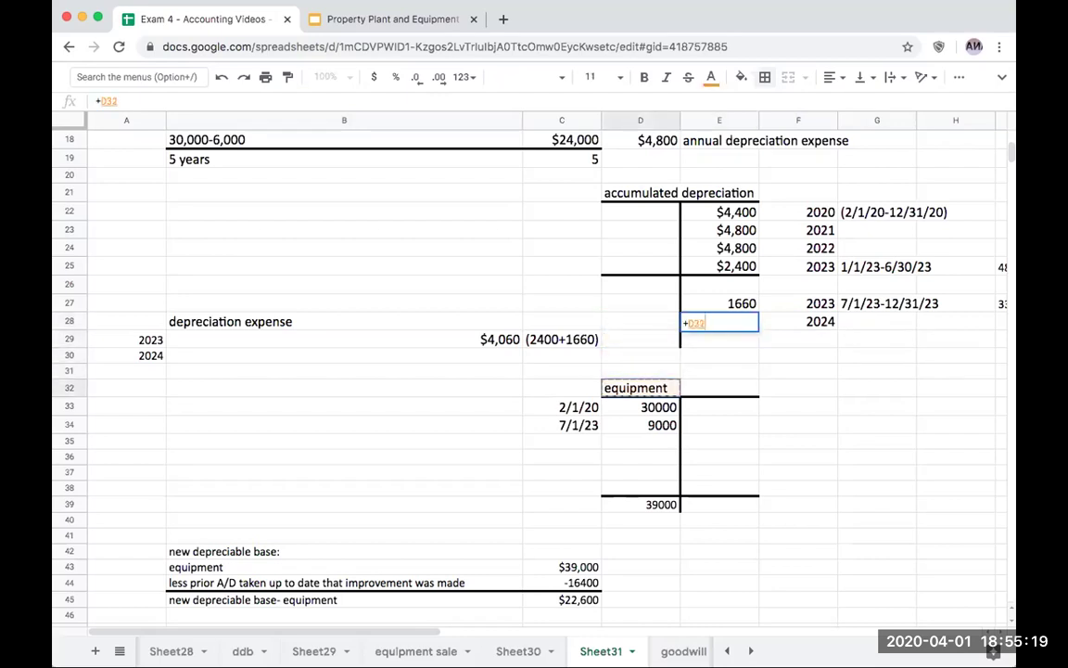
key(Down)
key(Down)
key(Down)
key(Down)
key(Down)
key(Down)
key(Down)
key(Down)
key(Down)
key(Down)
key(Down)
key(Down)
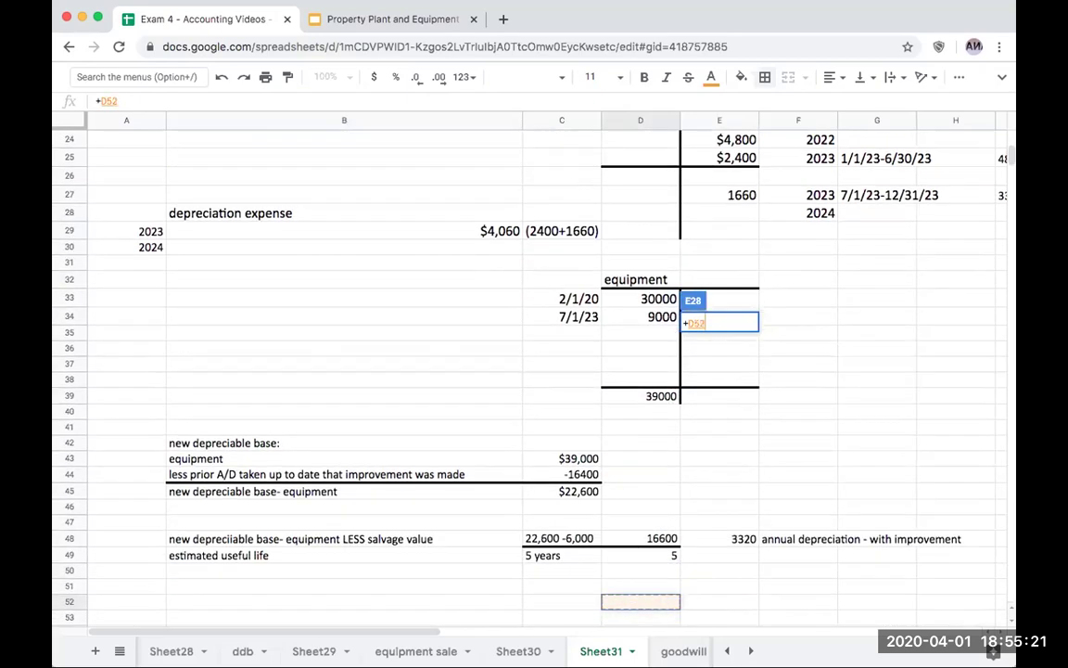
key(Right)
key(Up)
key(Up)
key(Return)
key(Up)
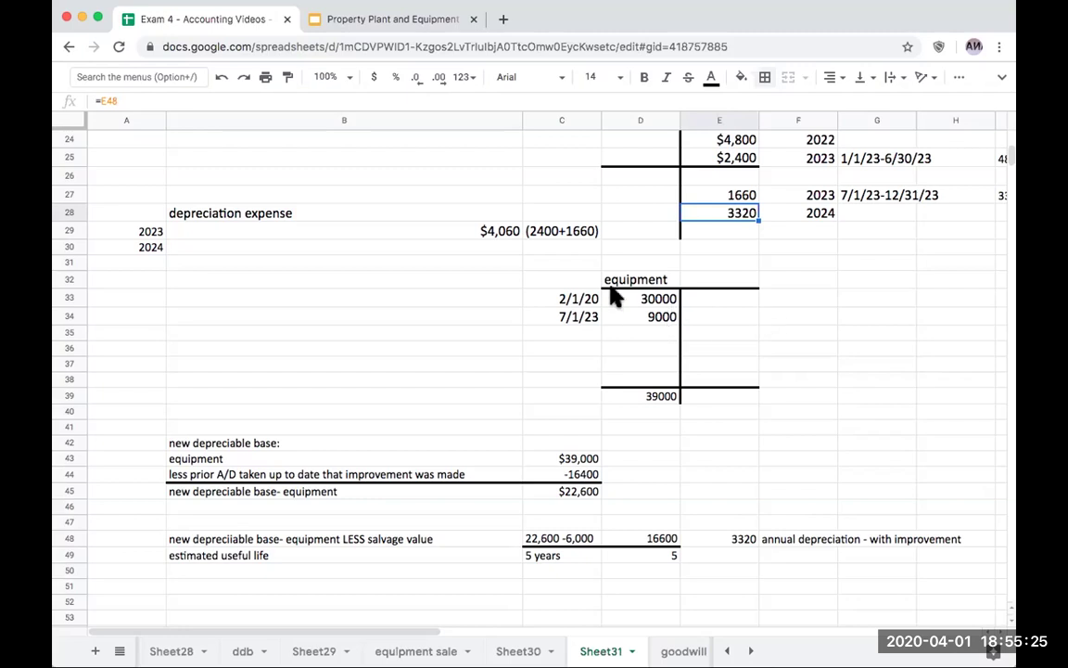
Move the equipment T-account down to row 53
drag(548, 278, 728, 409)
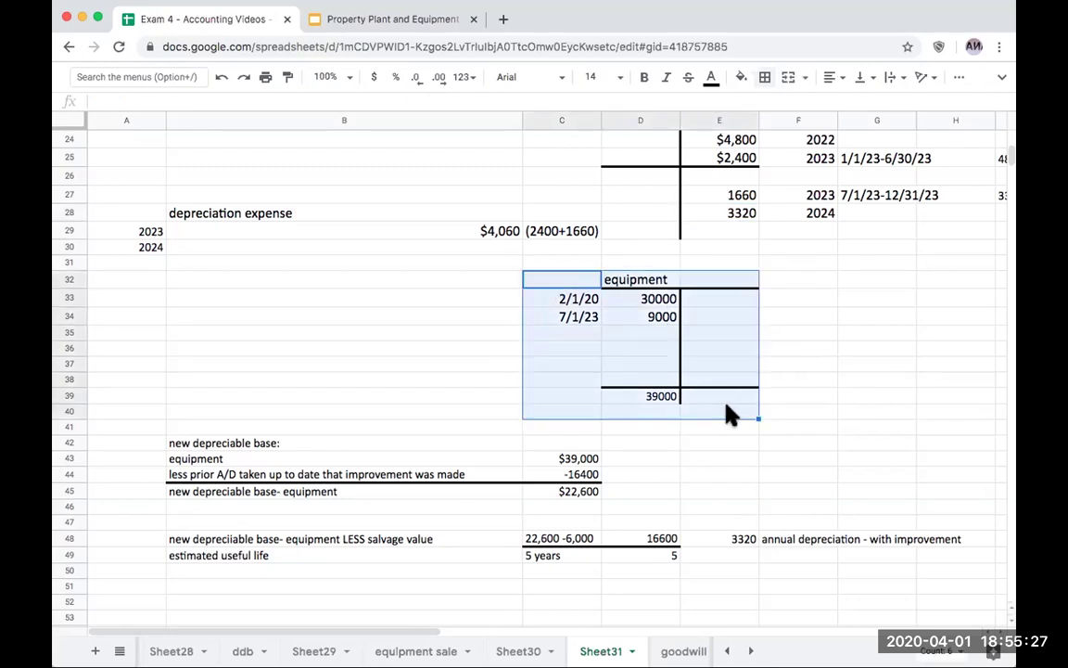
key(ctrl+c)
scroll(705, 436, down, 1)
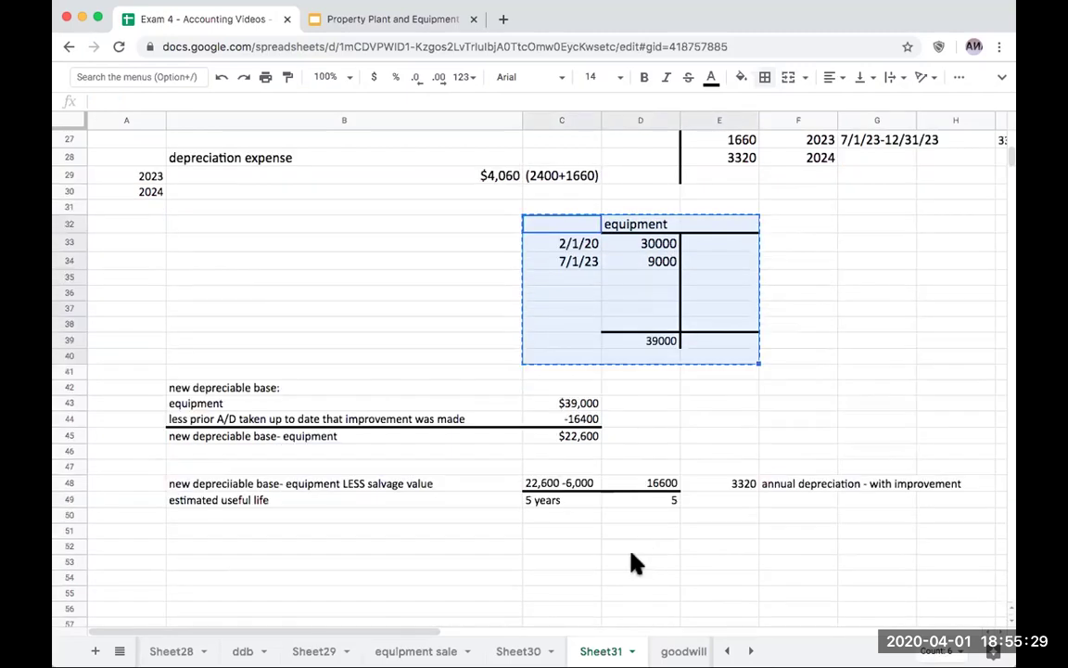
click(631, 563)
key(ctrl+v)
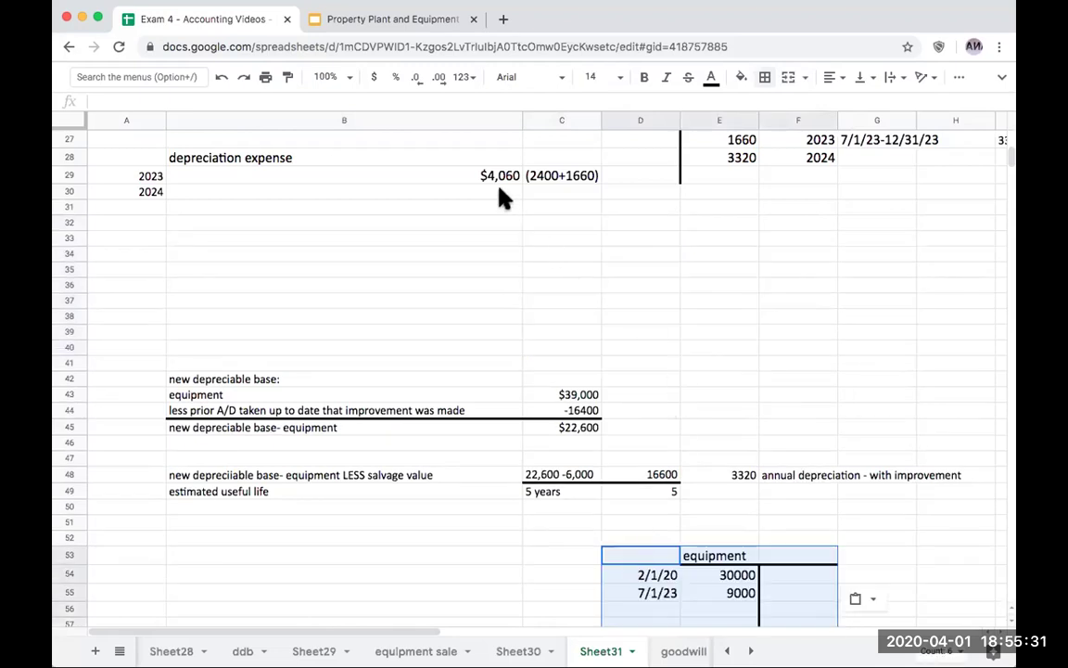
Set the 2024 depreciation expense in B30 to =E28 (3320)
click(500, 191)
text(=)
click(696, 157)
key(Return)
click(551, 194)
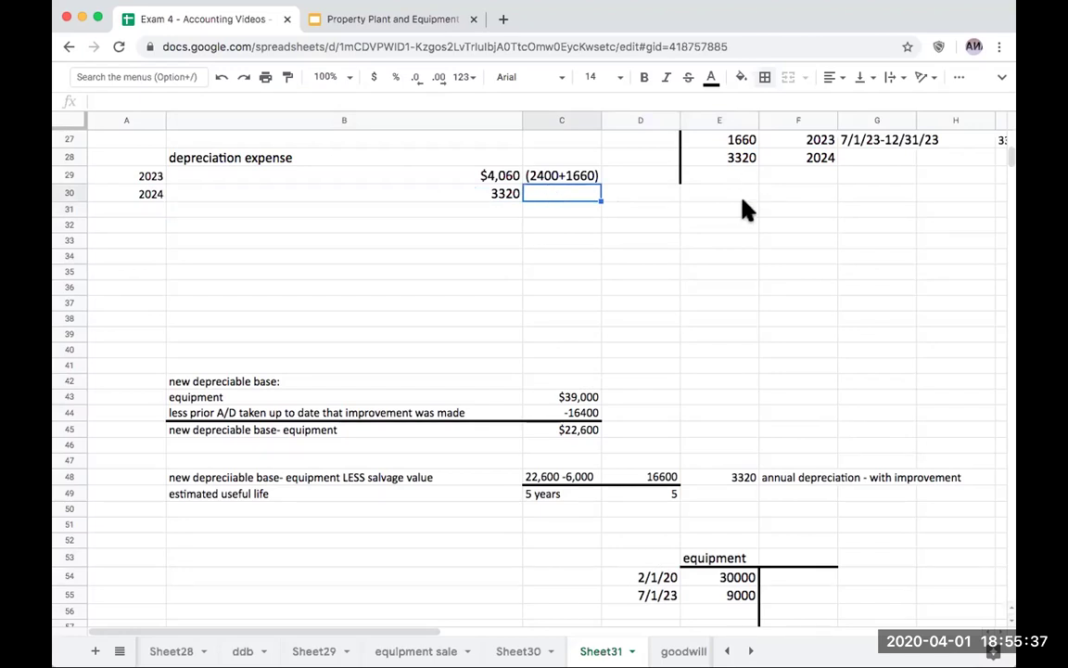
Extend the T-account's vertical border down three more rows
scroll(747, 212, up, 2)
scroll(747, 212, up, 7)
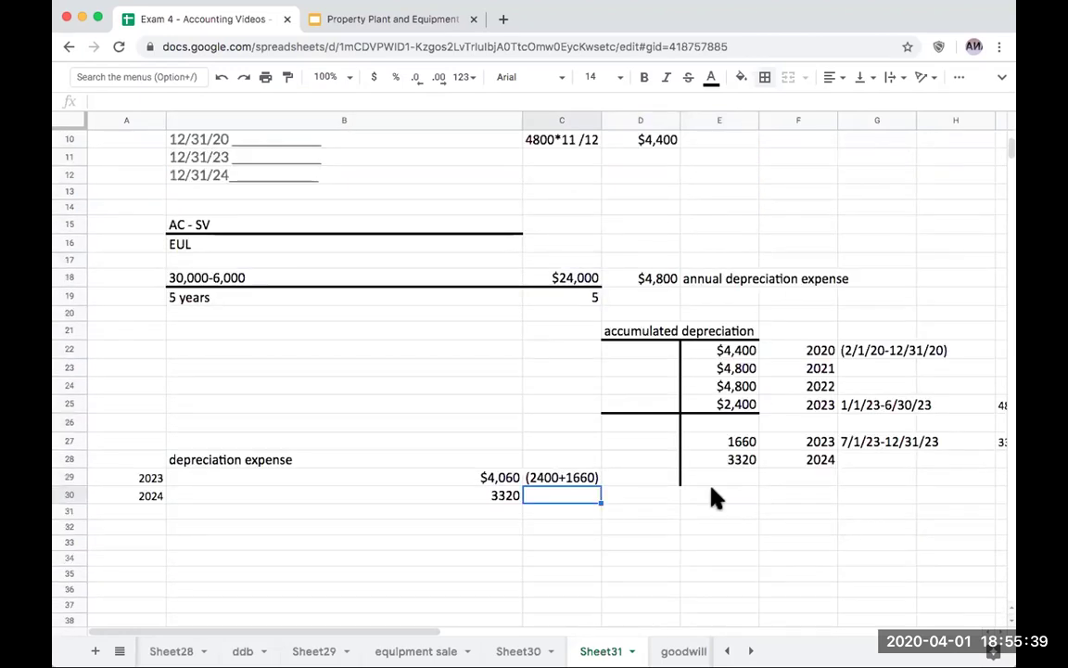
drag(658, 477, 708, 482)
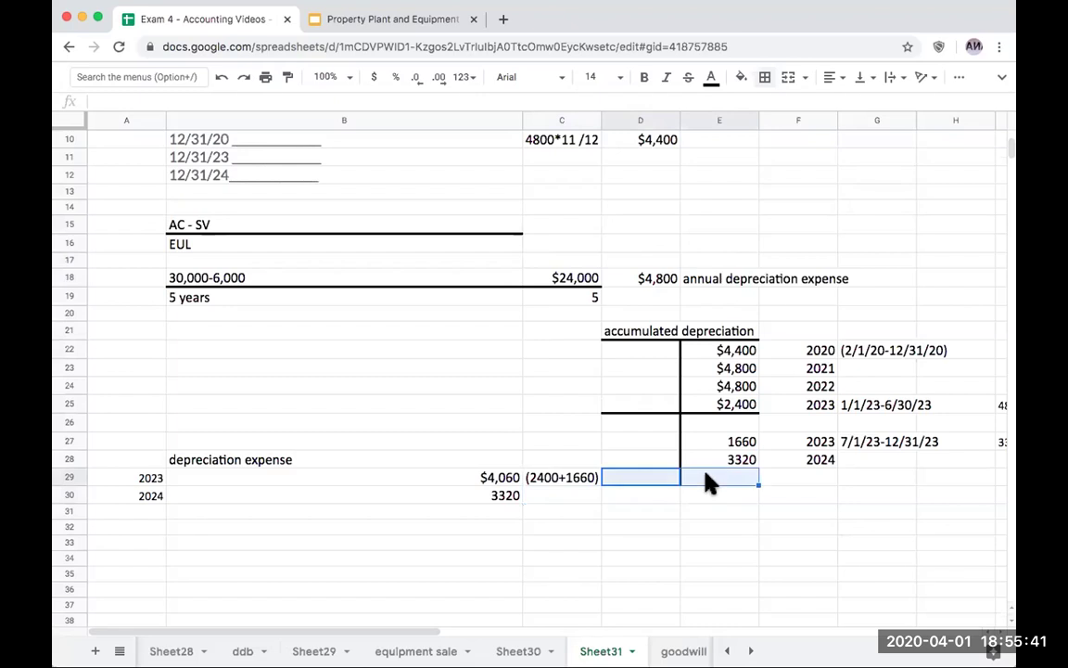
key(super+y)
key(Down)
key(Down)
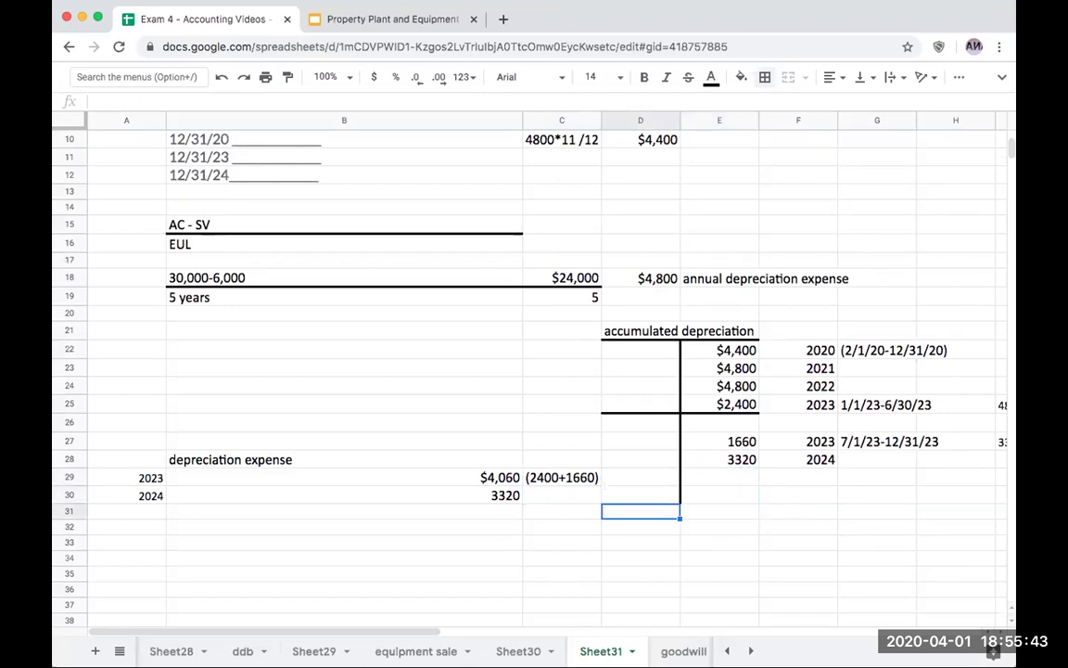
key(super+v)
key(Down)
key(super+v)
key(Down)
key(super+v)
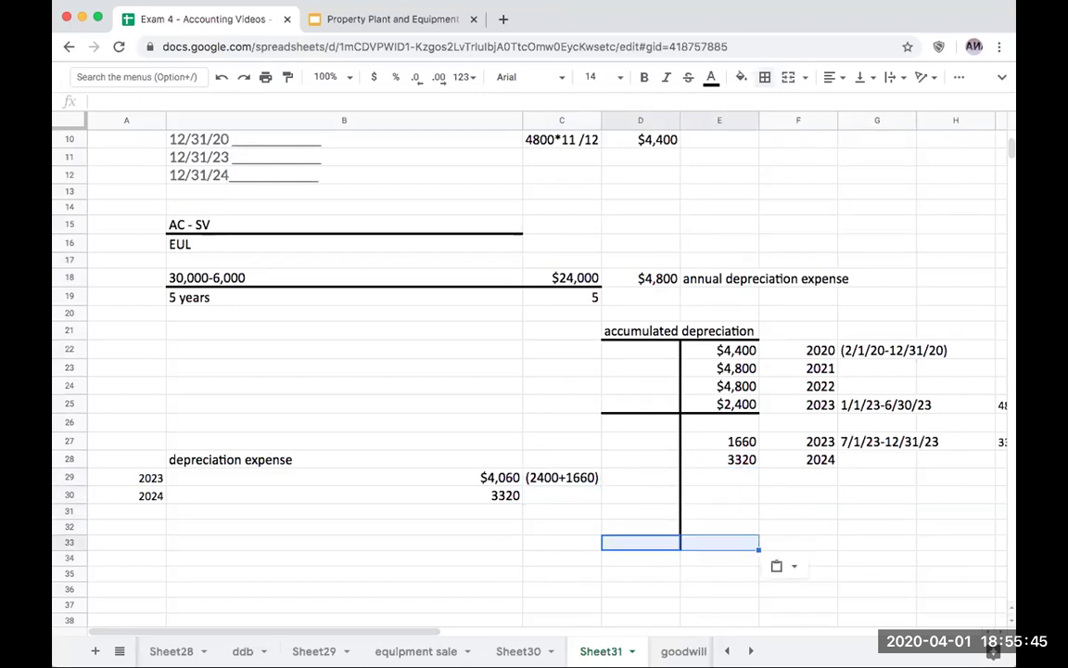
Record 3320 for 2025 and 3320 for 2026 in the accumulated depreciation account
click(719, 476)
text(3320)
key(Tab)
text(2025)
key(Return)
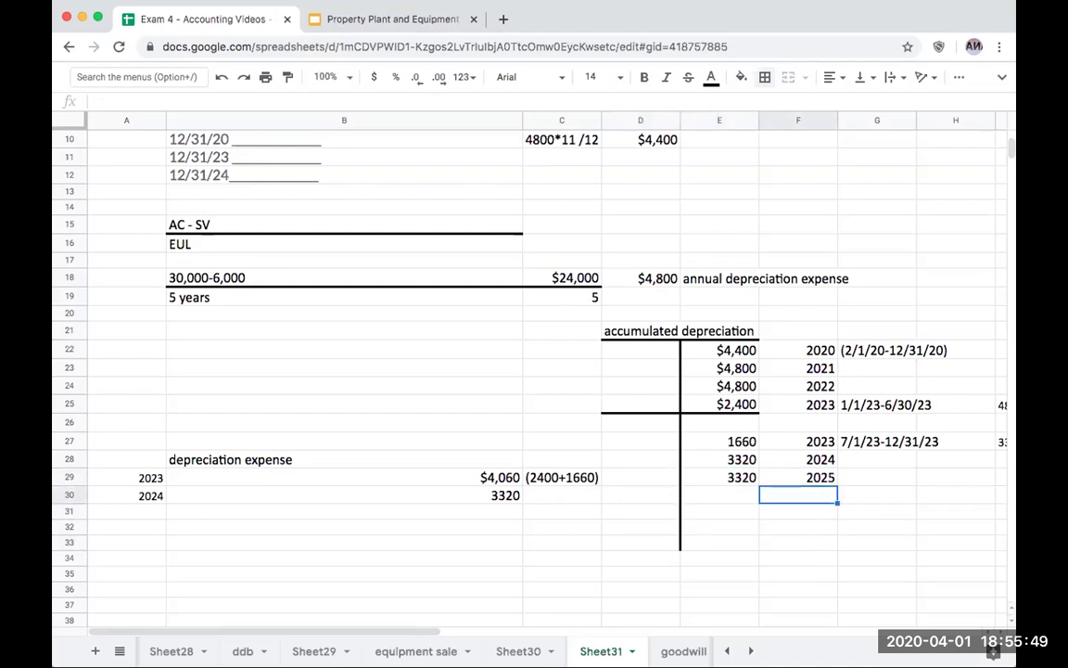
click(719, 495)
text(3320)
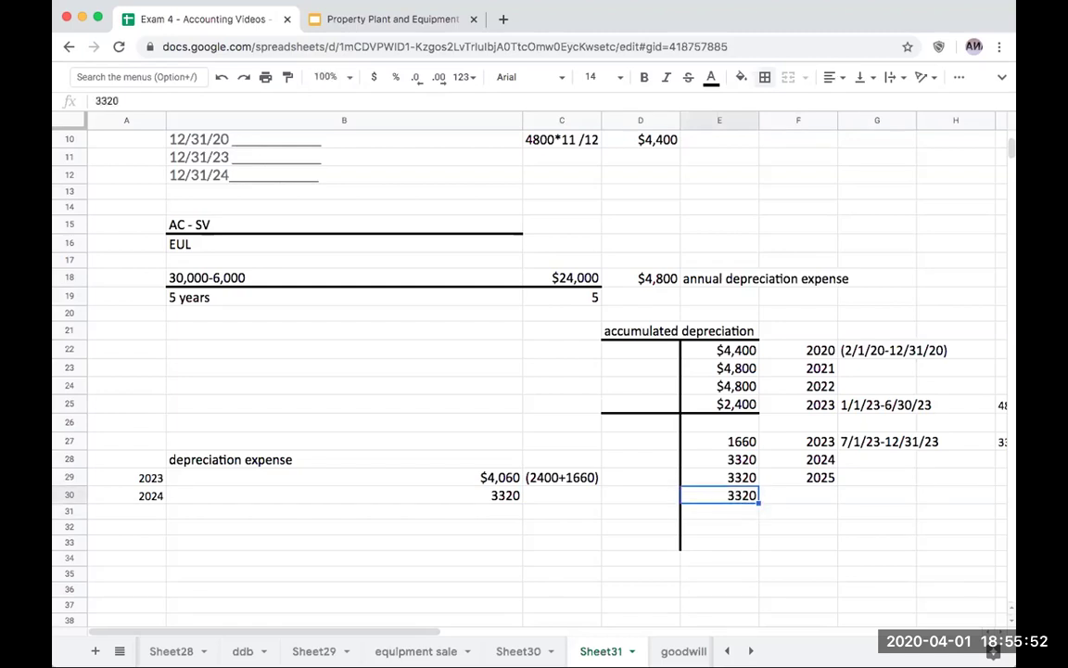
key(Tab)
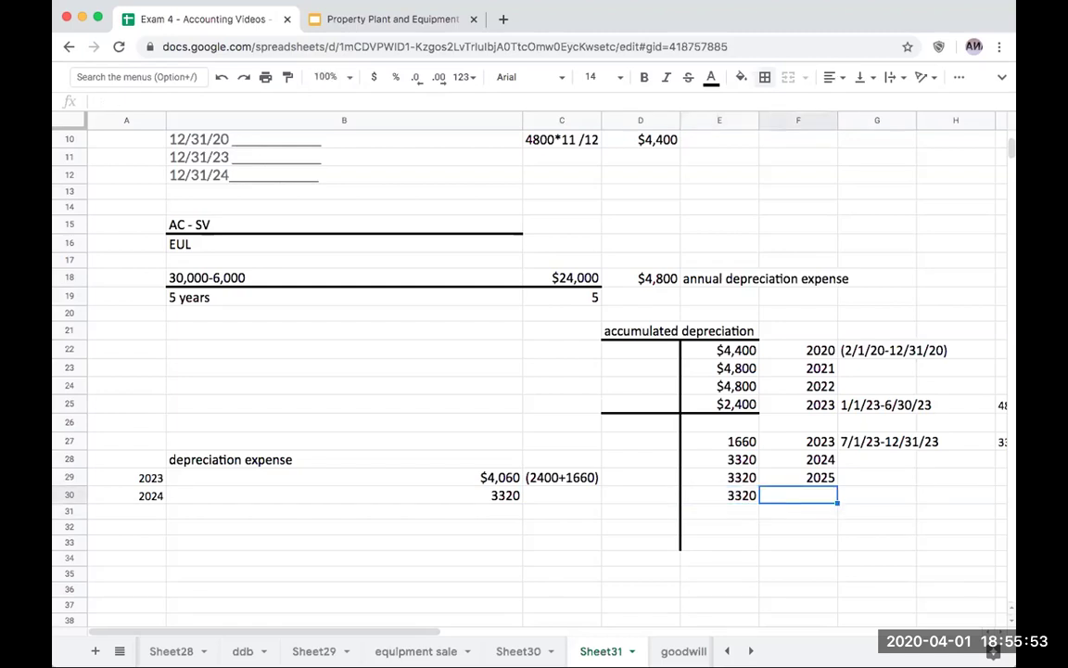
text(2026)
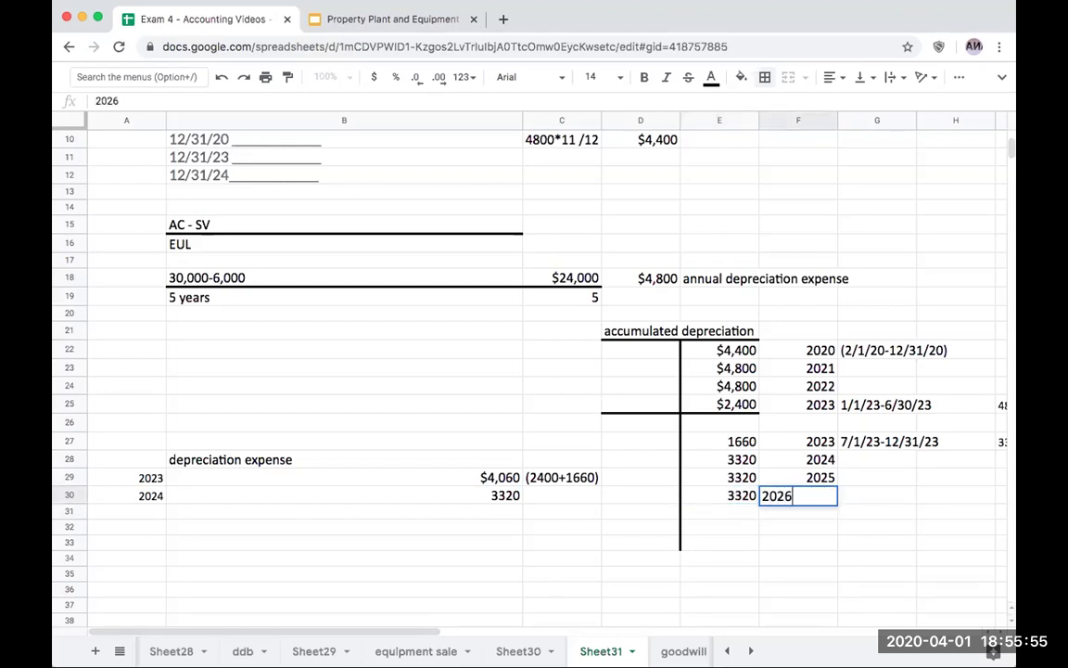
key(Return)
Record 3320 for 2027 in the accumulated depreciation account
text(2027)
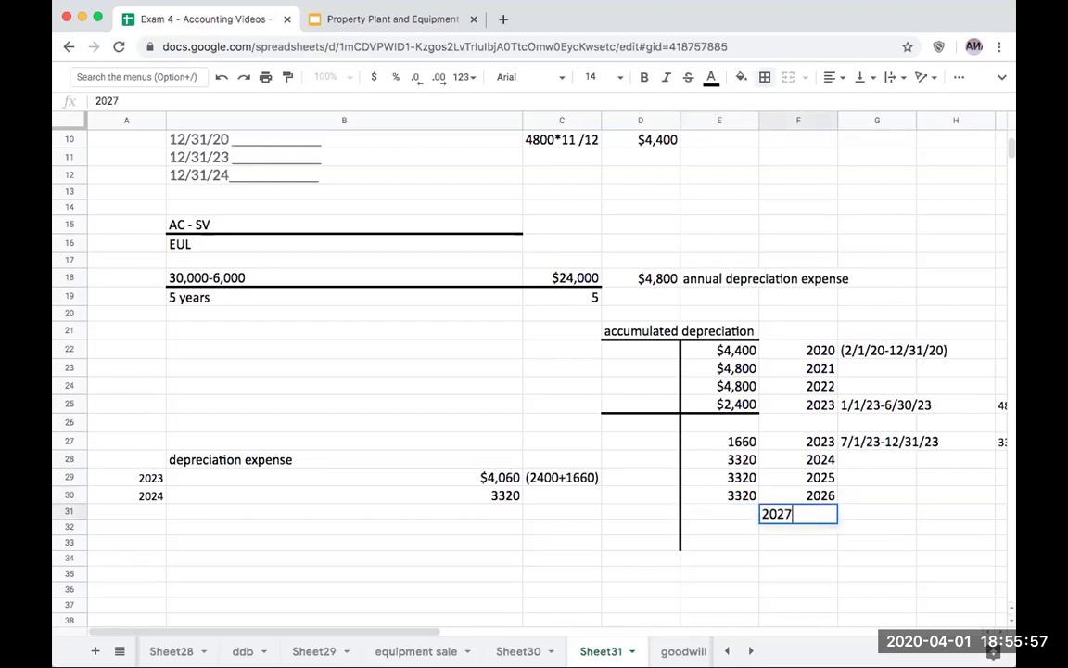
key(Left)
text(32)
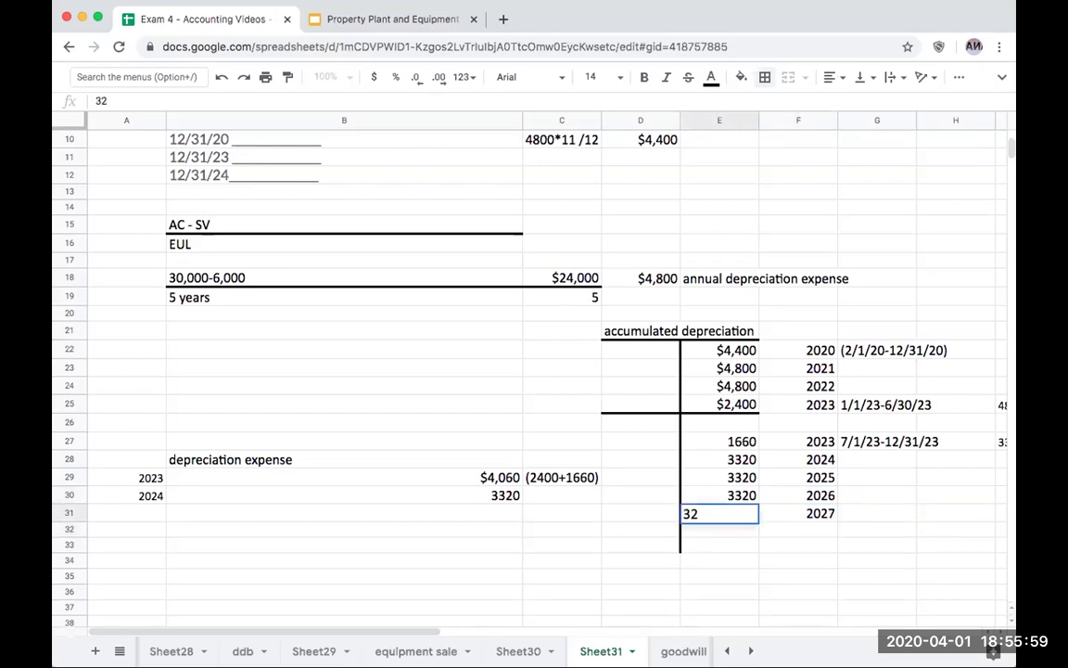
key(BackSpace)
text(320)
key(Return)
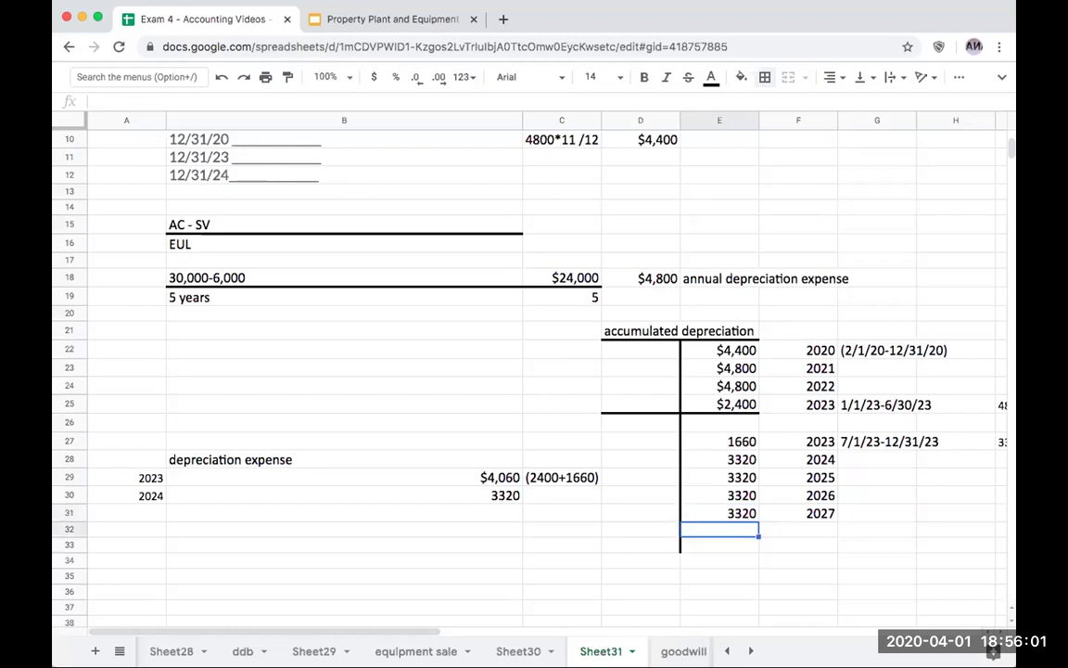
key(Up)
key(Right)
key(Up)
key(Up)
key(Up)
key(Up)
key(Right)
key(Left)
key(Down)
key(Down)
key(Down)
key(Down)
key(Down)
Record 1660 for 2028, covering period 1/1/28-6/30/28
text(20)
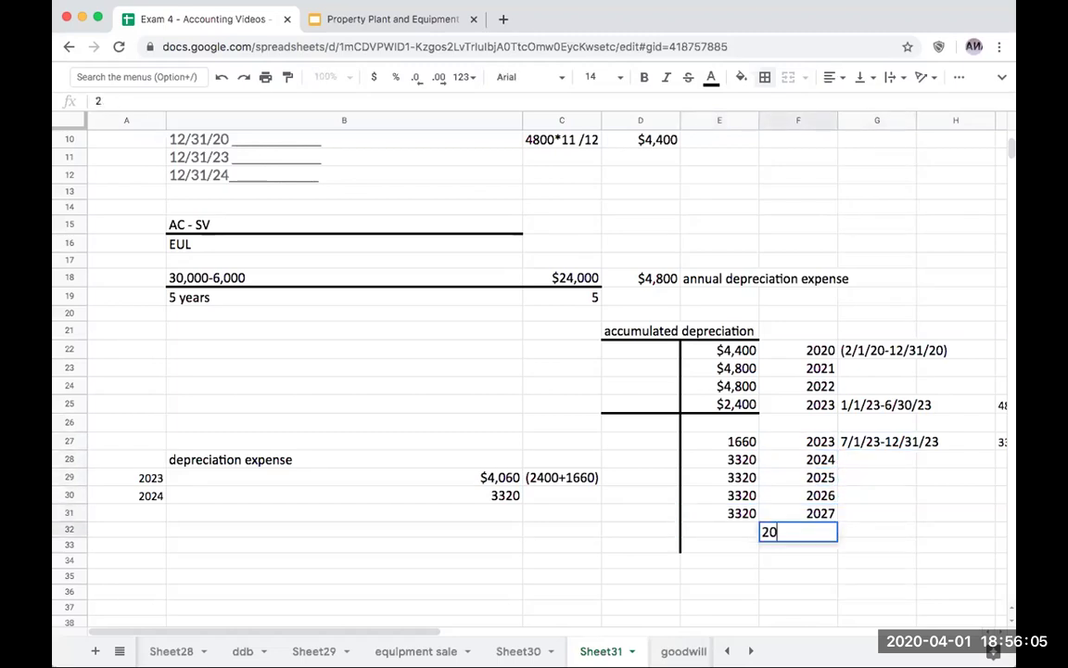
text(28)
key(Tab)
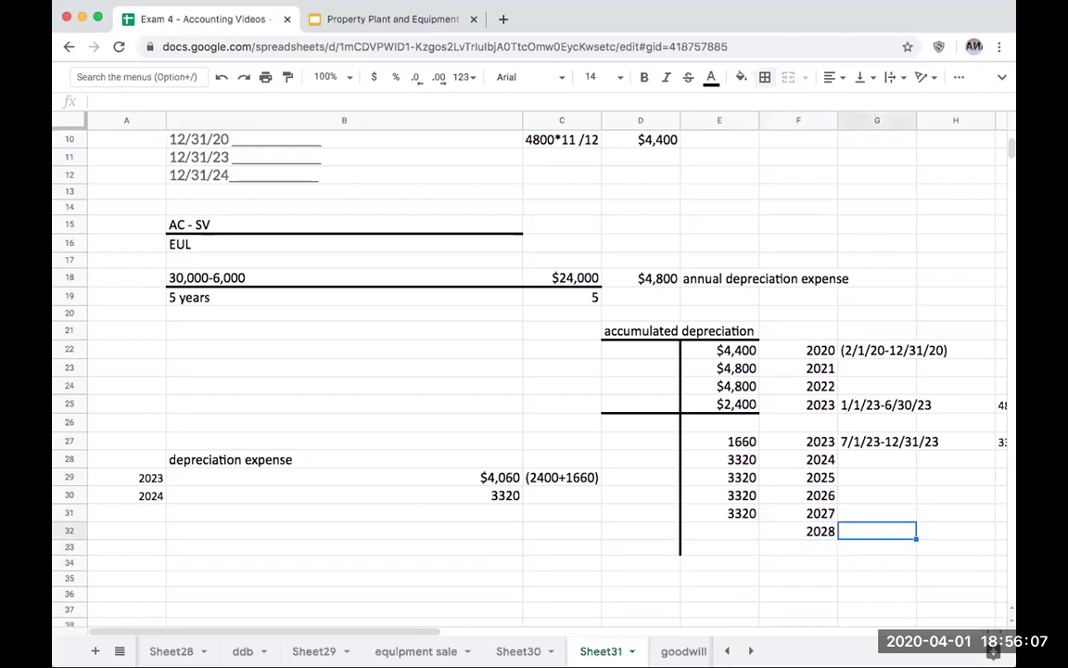
text(1/)
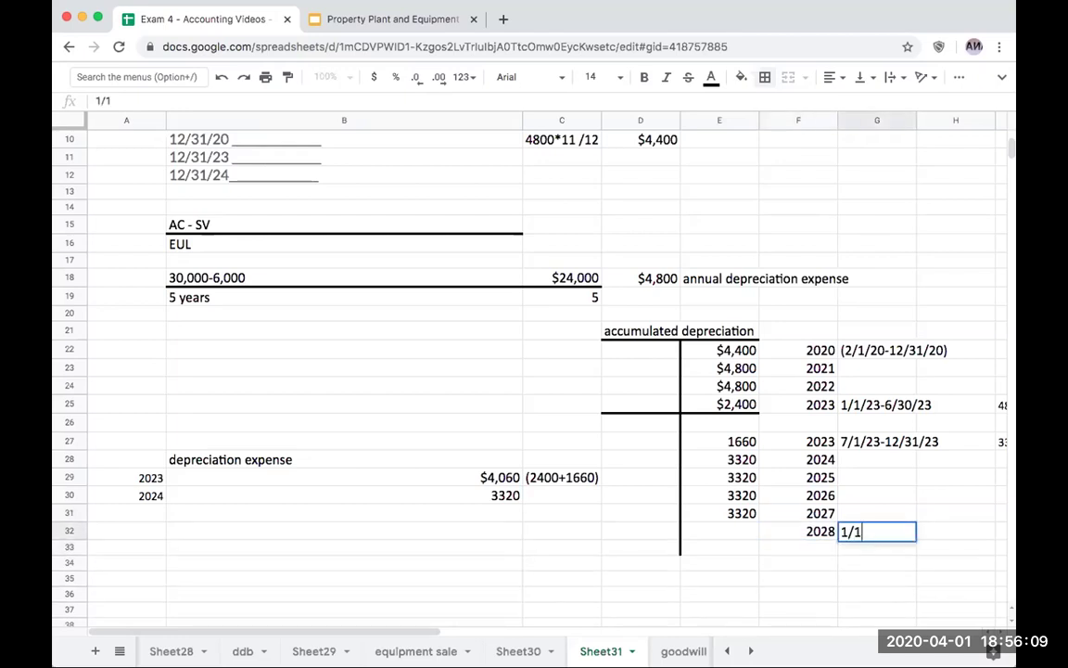
text(1/28-6/30/28)
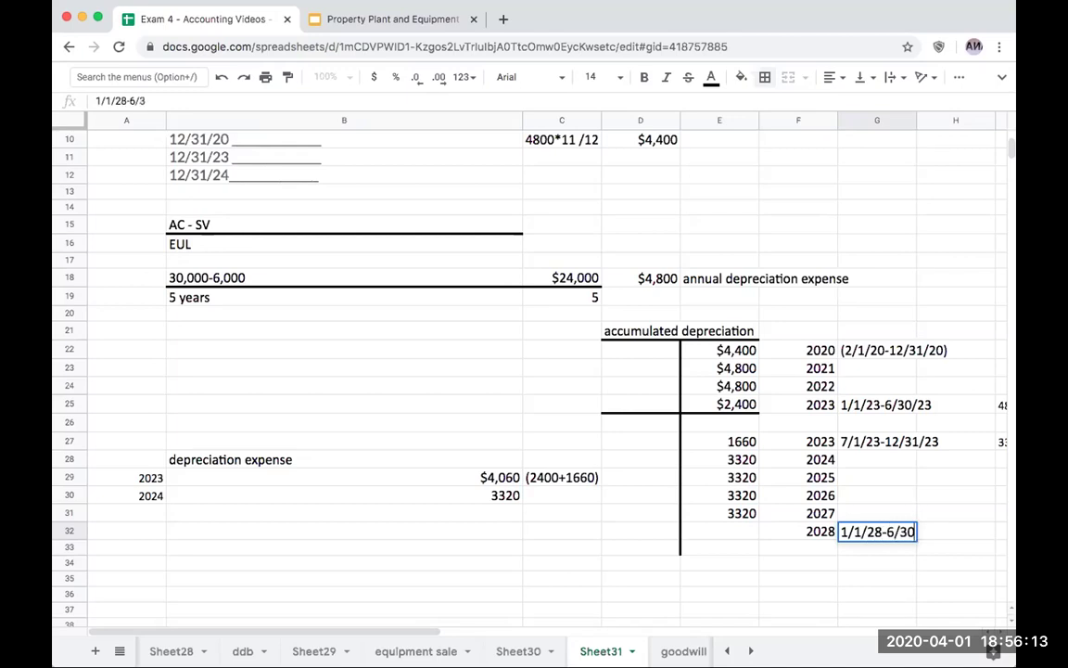
click(720, 530)
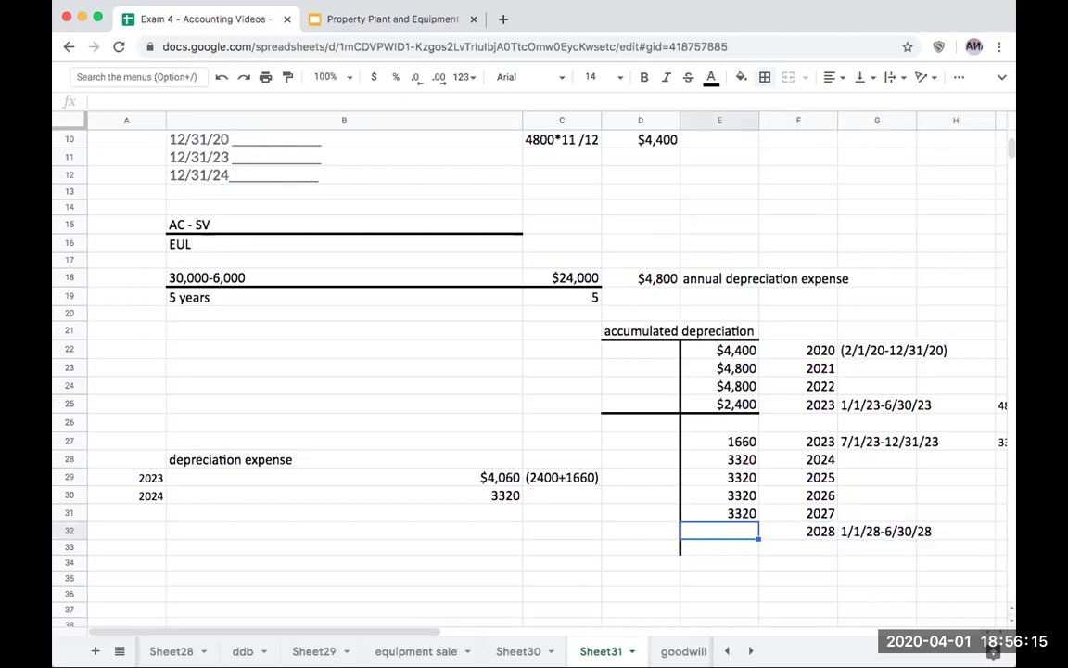
text(1660)
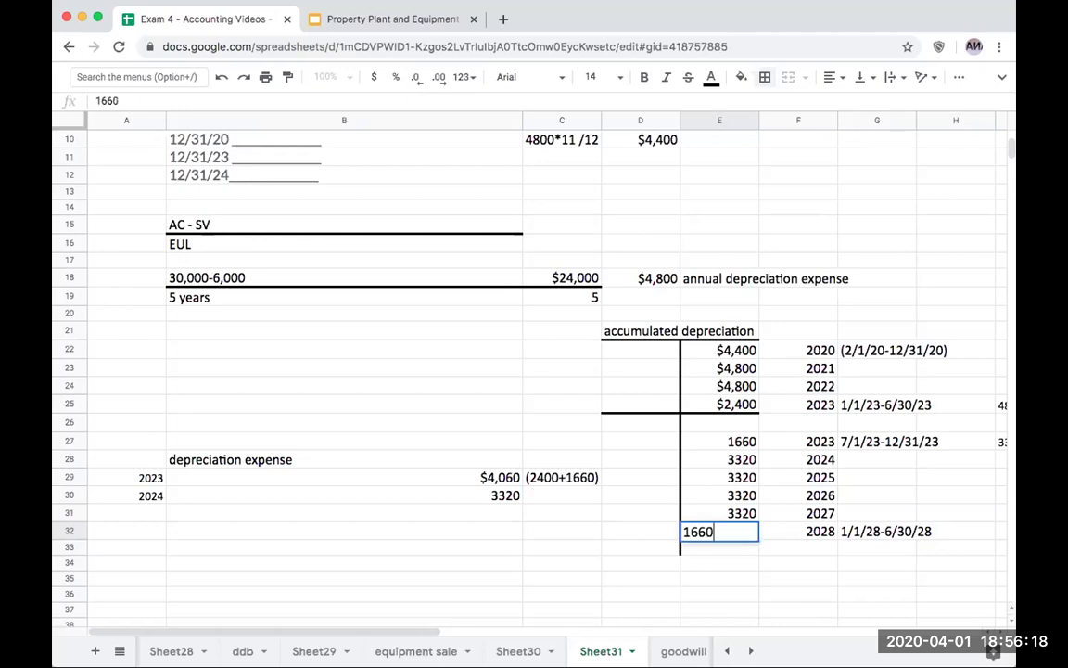
key(Return)
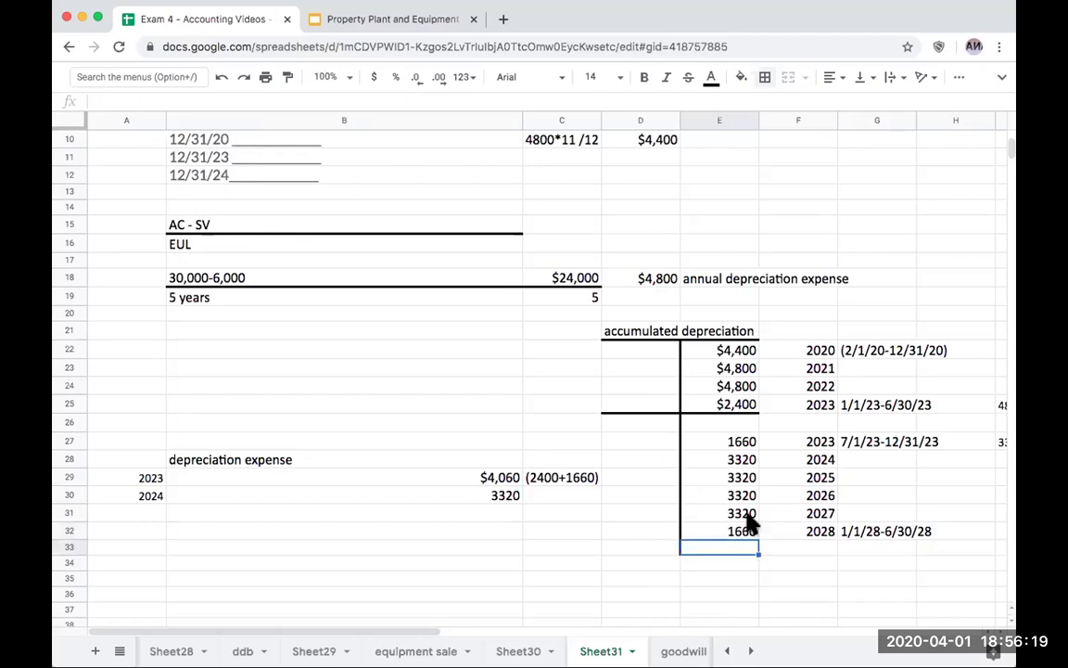
Add a top border above row 33 as the total line
click(793, 550)
drag(649, 548, 744, 548)
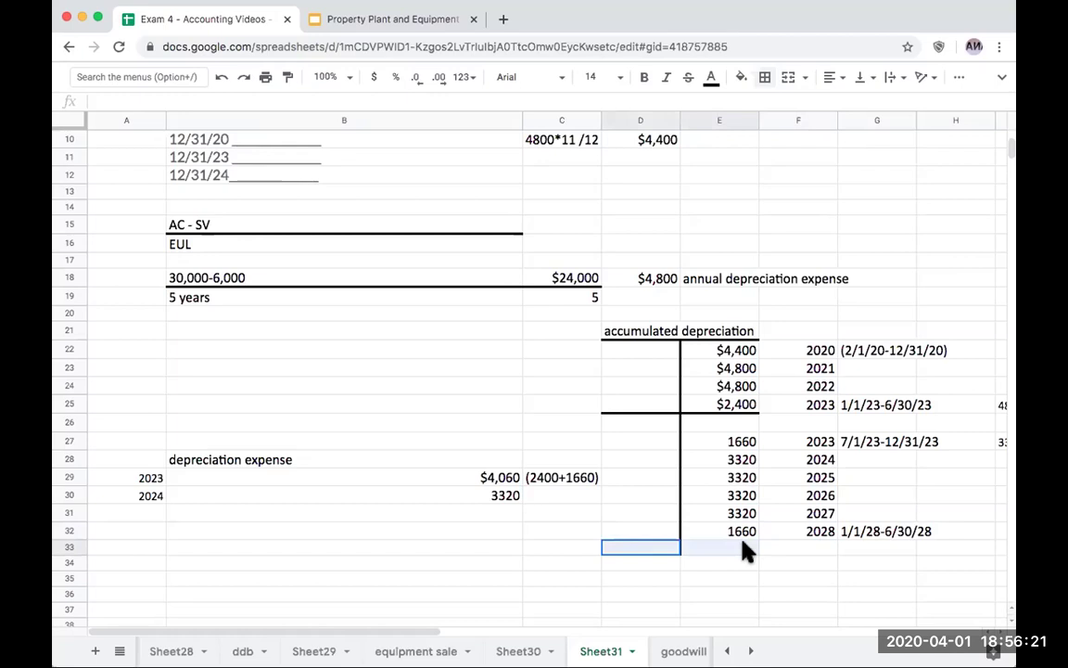
click(766, 77)
click(793, 131)
Total the account with =SUM(E22:E32) in E33, giving $33,000
click(722, 548)
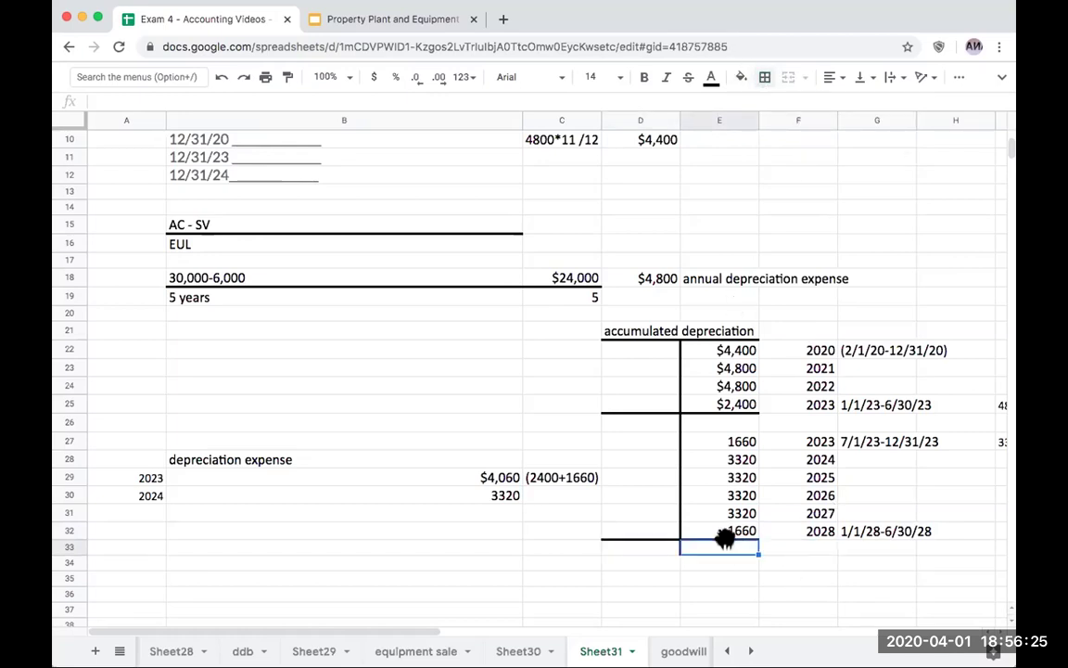
text(=sum()
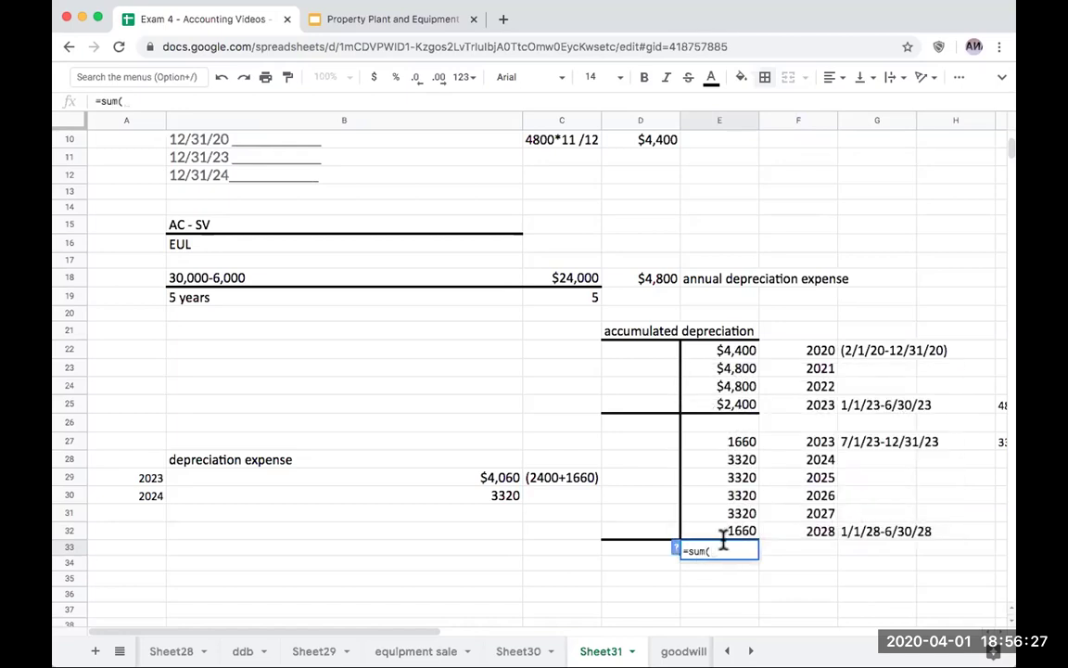
drag(709, 351, 702, 531)
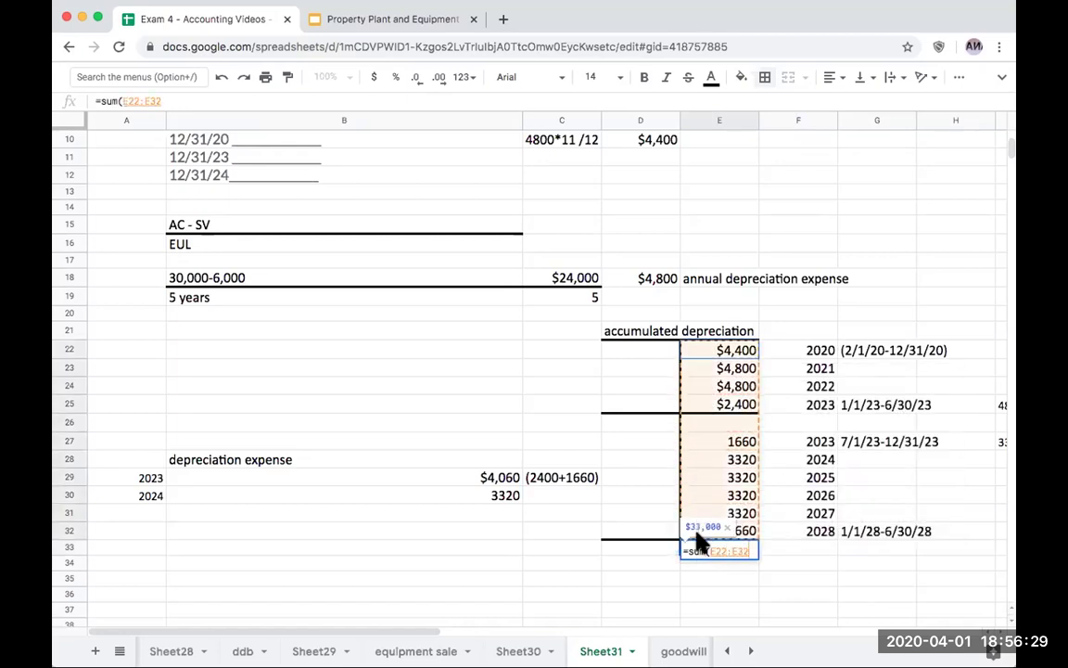
key(Return)
key(Up)
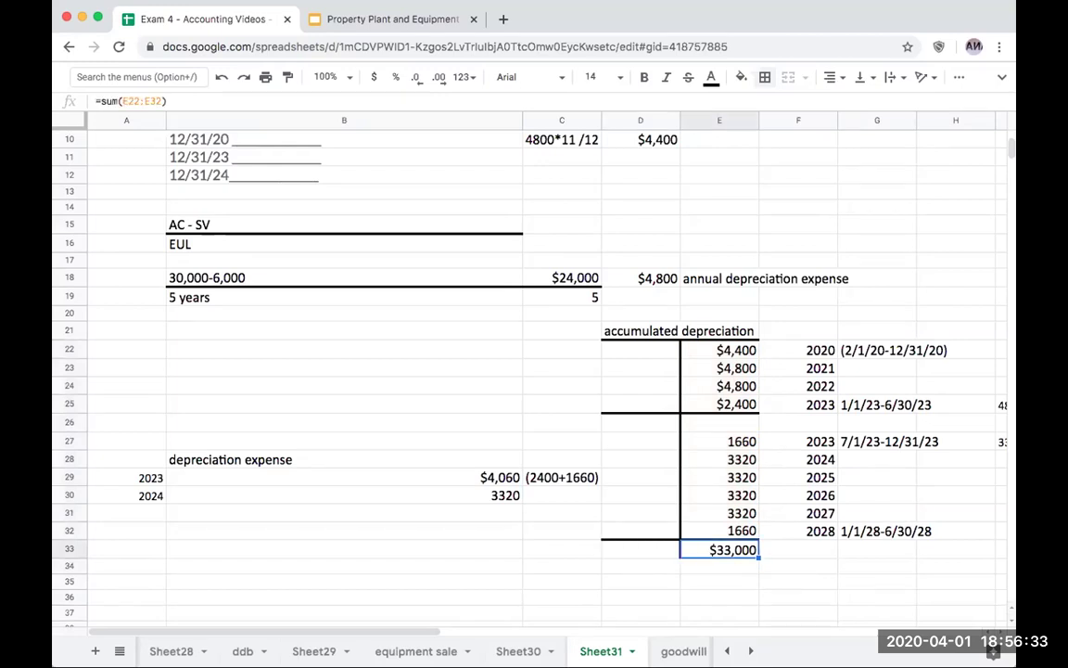
click(719, 566)
Add a 'PPE' label with its amount in G36 linked to the 39000 equipment total (=E60)
key(Down)
key(Down)
key(Down)
key(Down)
key(Down)
key(Down)
key(Down)
key(Down)
key(Down)
key(Down)
key(Down)
key(Down)
key(Down)
key(Down)
key(Down)
key(Down)
key(Down)
key(Down)
key(Down)
key(Down)
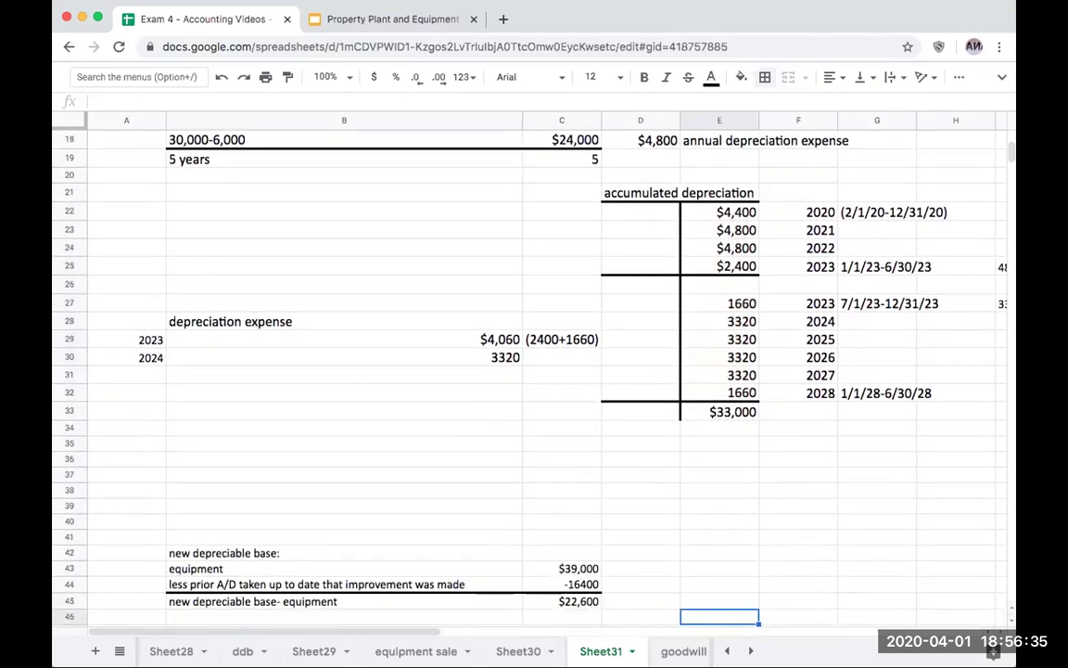
key(Up)
key(Left)
key(Left)
key(Left)
key(Left)
key(Right)
key(Right)
key(Right)
key(Right)
key(Right)
key(Up)
key(Up)
key(Up)
key(Up)
key(Up)
key(Up)
key(Up)
key(Up)
key(Up)
key(Up)
key(Up)
key(Up)
key(Up)
key(Up)
key(Up)
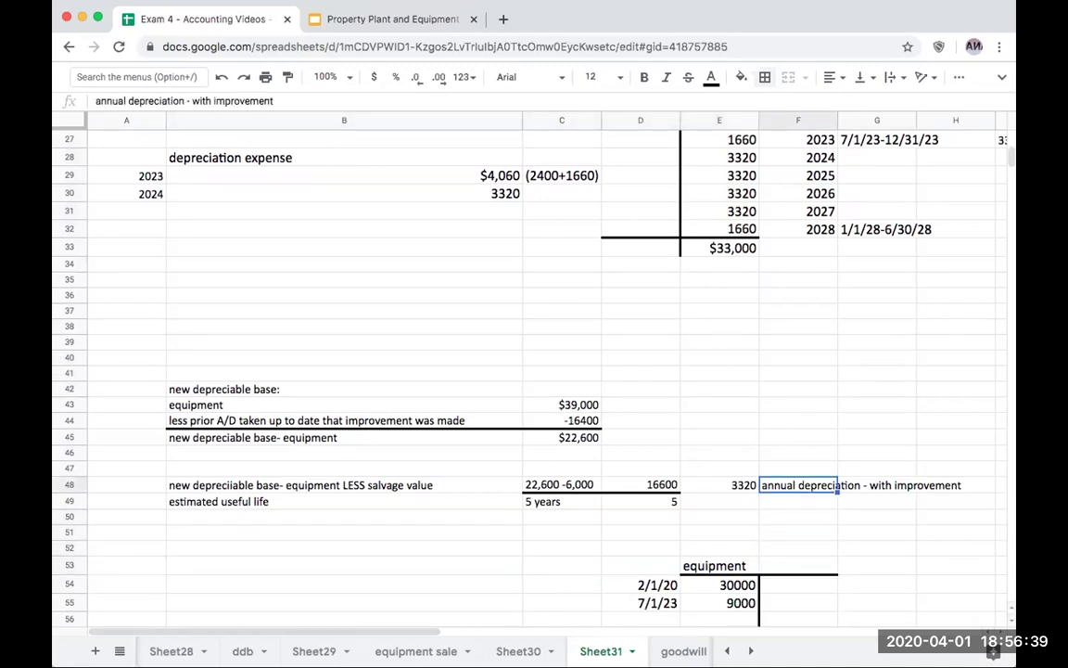
key(Up)
key(Up)
text(PPE)
key(Tab)
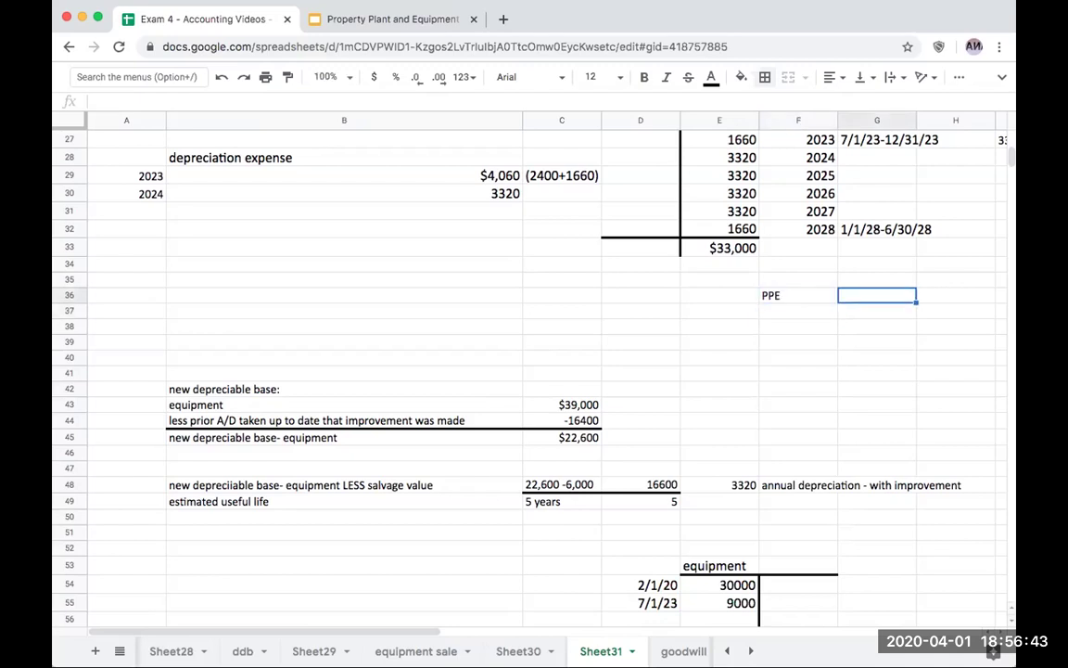
text(+)
key(Left)
key(Left)
key(Down)
key(Down)
key(Down)
key(Down)
key(Down)
key(Down)
key(Down)
key(Down)
key(Down)
key(Down)
key(Down)
key(Down)
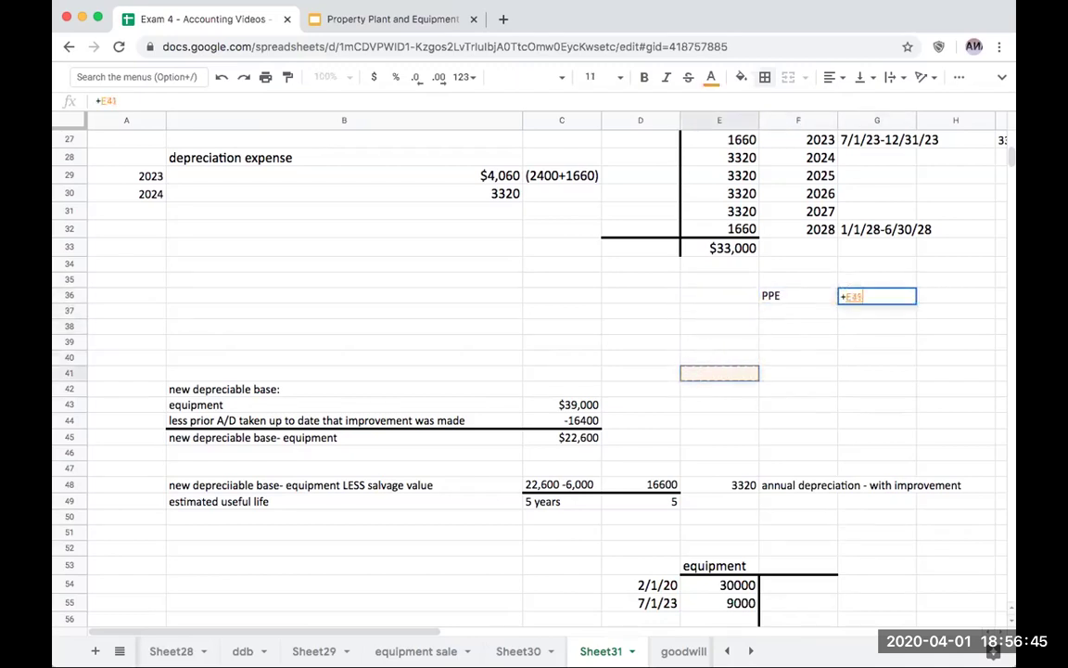
key(Down)
key(Down)
key(Down)
key(Down)
key(Down)
key(Down)
key(Down)
key(Down)
key(Down)
key(Down)
key(Down)
key(Down)
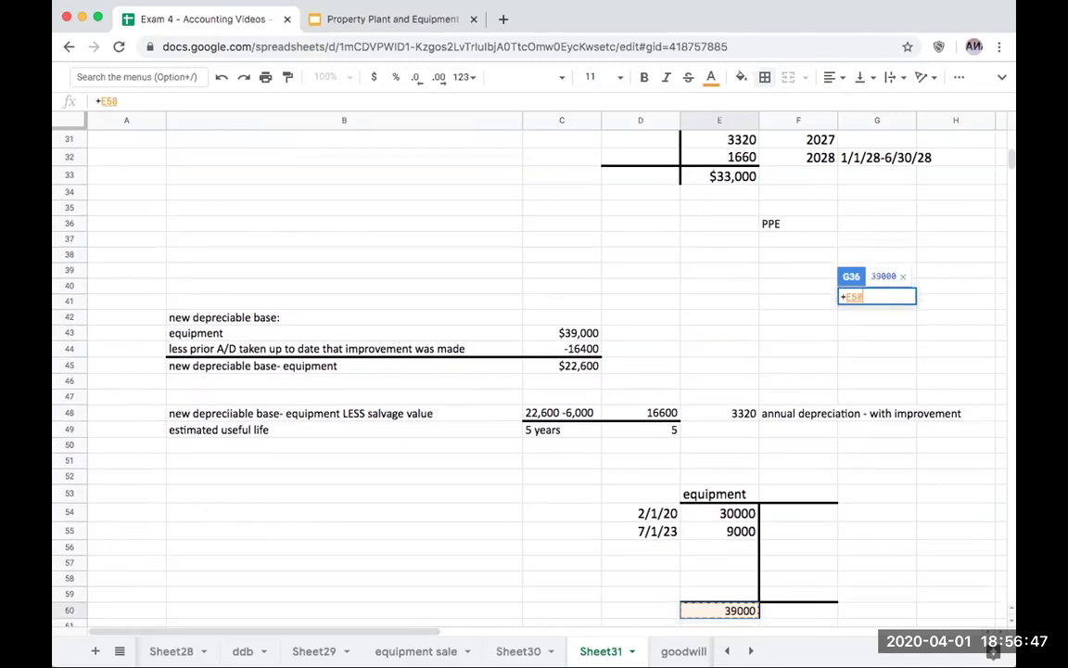
key(Return)
Add a 'less: A/D' line showing the negated $33,000 accumulated depreciation (=-E33)
key(Left)
key(Up)
key(Up)
key(Up)
key(Down)
key(Down)
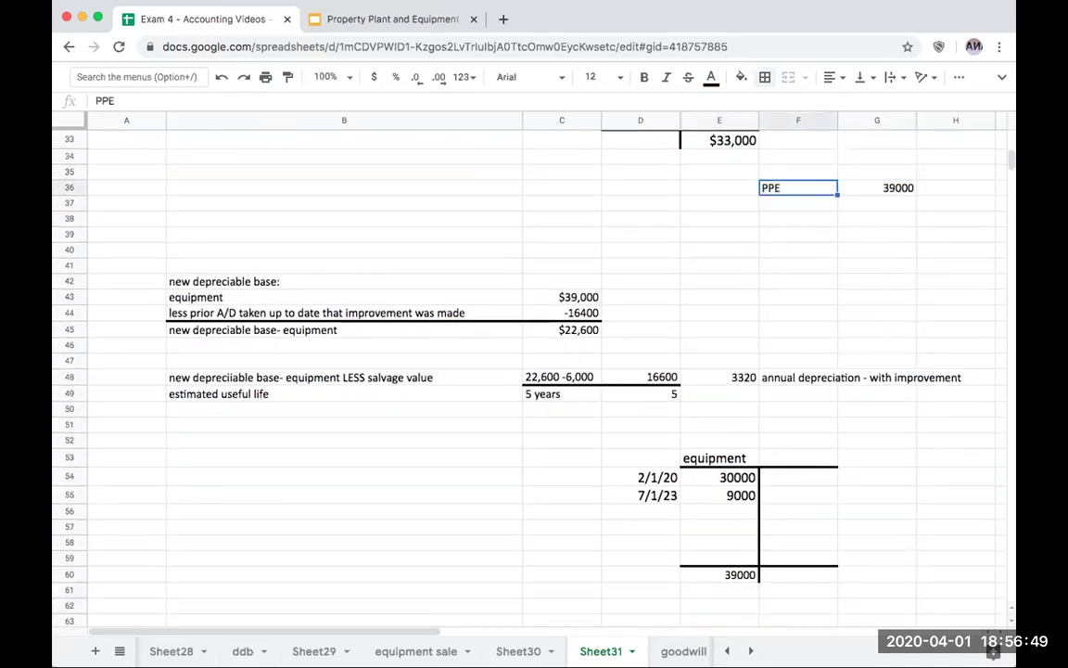
click(797, 203)
text(less: A/D)
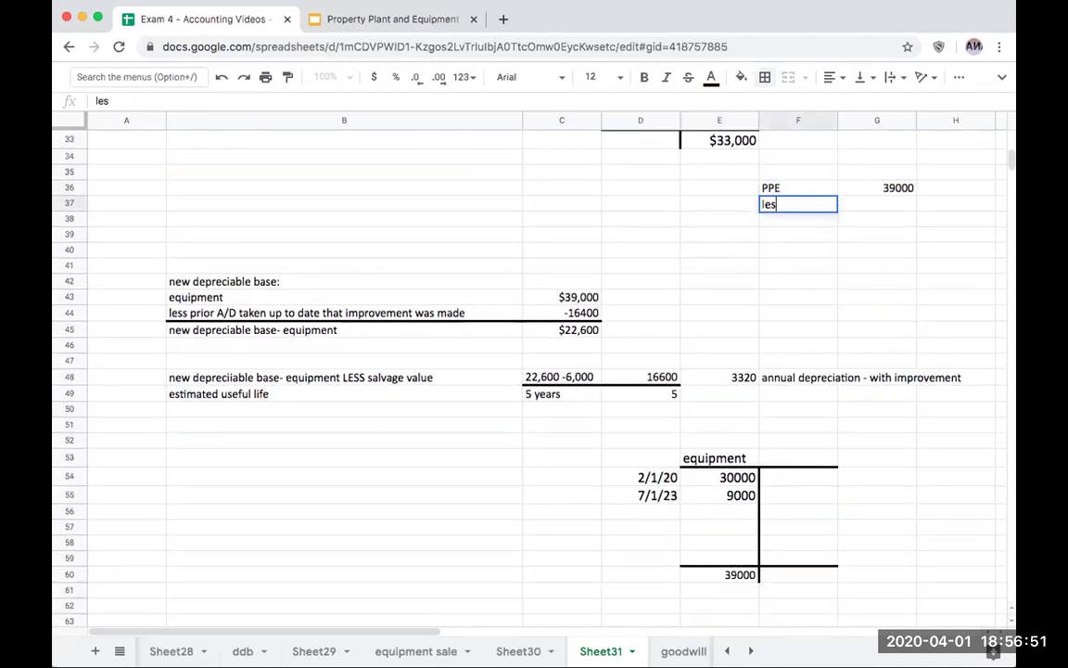
key(Return)
click(876, 203)
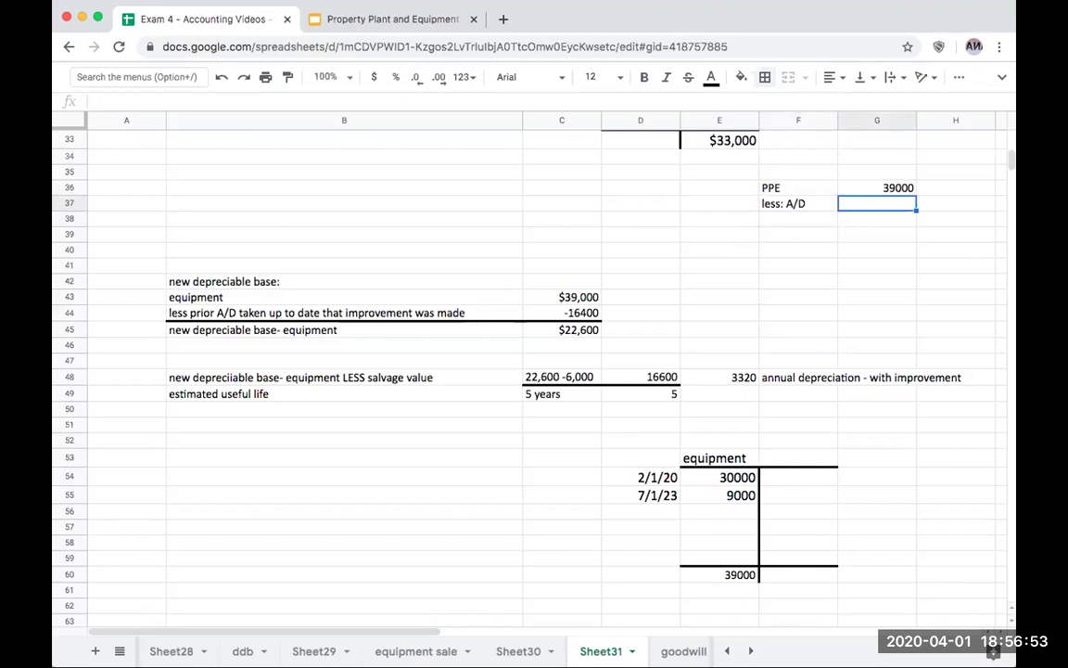
text(=-)
key(Left)
key(Up)
key(Left)
key(Up)
key(Up)
key(Up)
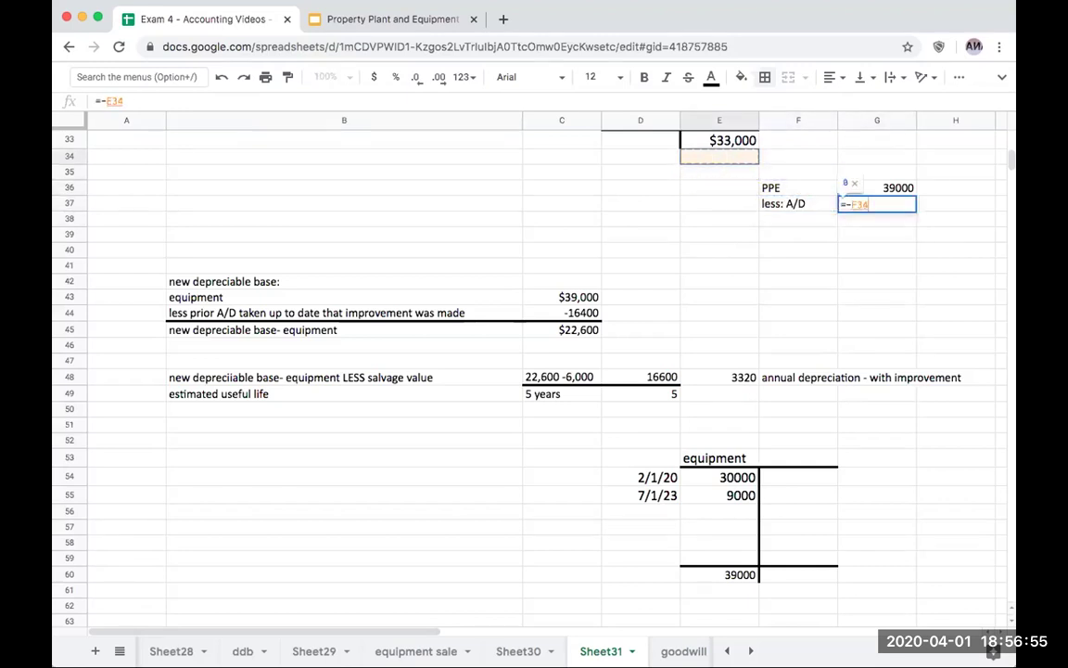
key(Return)
Add a 'PPE, net' line with =G36+G37, giving $6,000
click(798, 219)
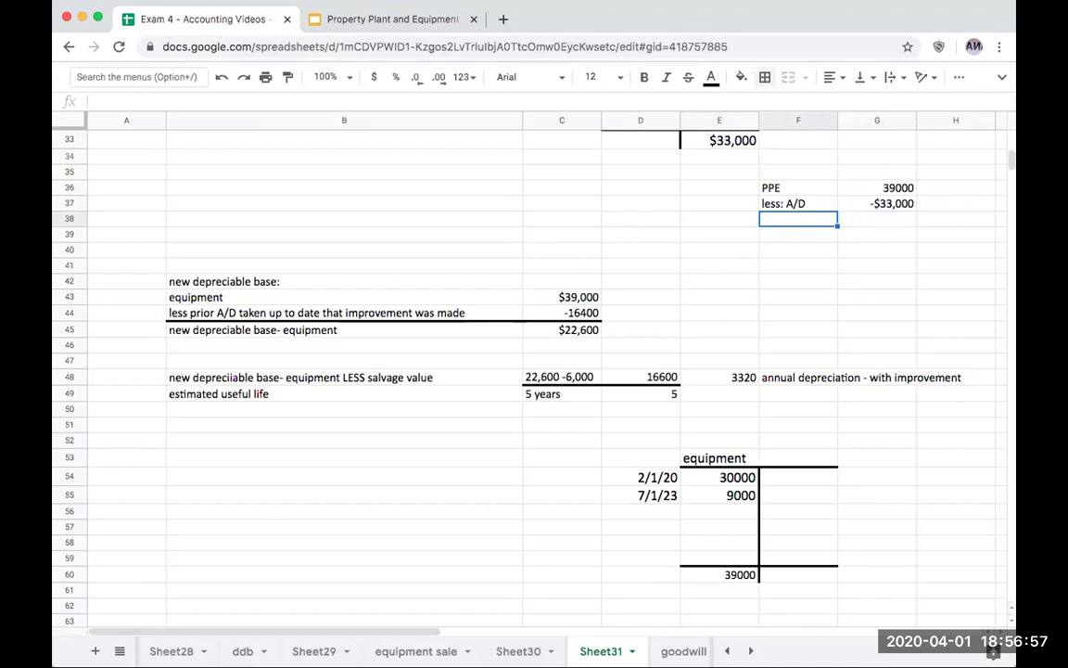
text(PPE, net)
key(Return)
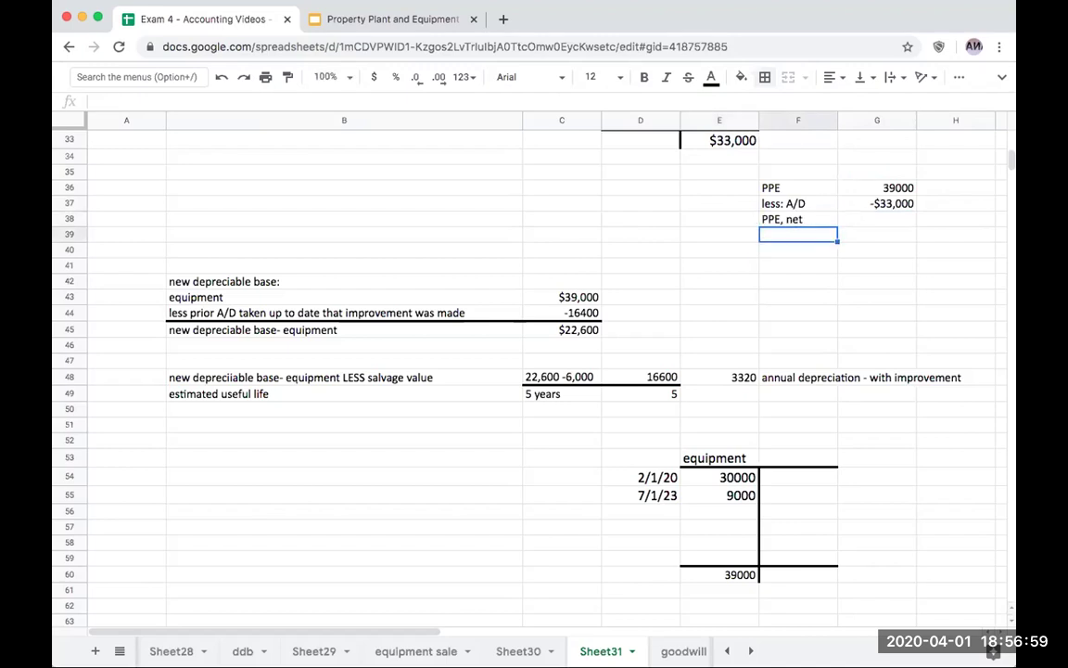
key(Up)
key(Right)
text(=G36+G37)
key(Return)
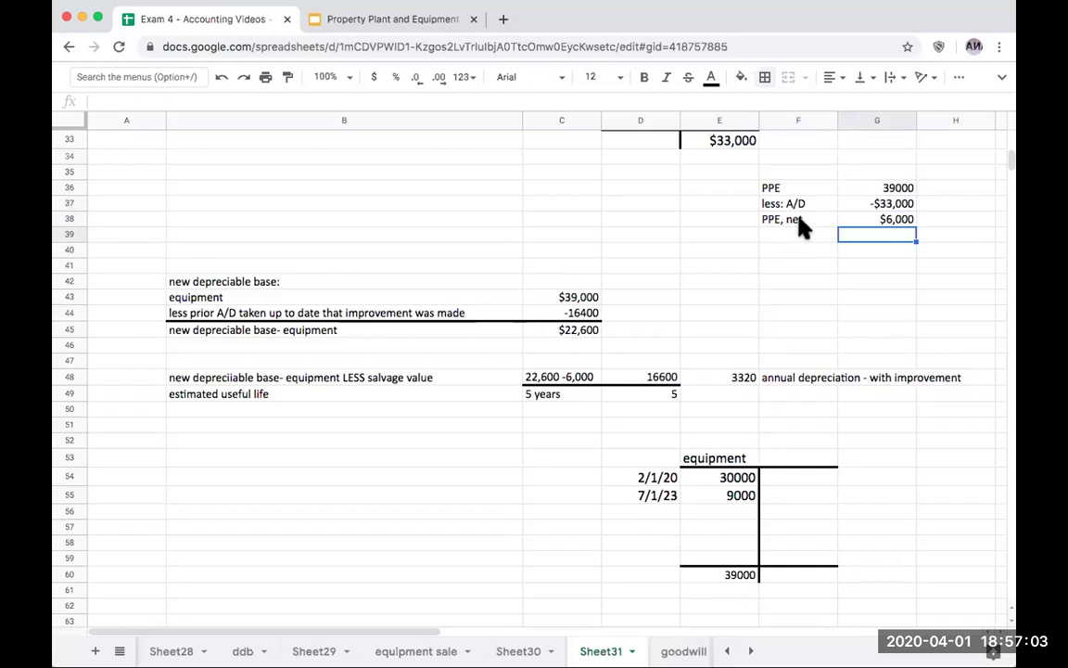
Put a top border on F38:G38 above the PPE, net line, then go to the slides
drag(800, 221, 876, 220)
click(765, 77)
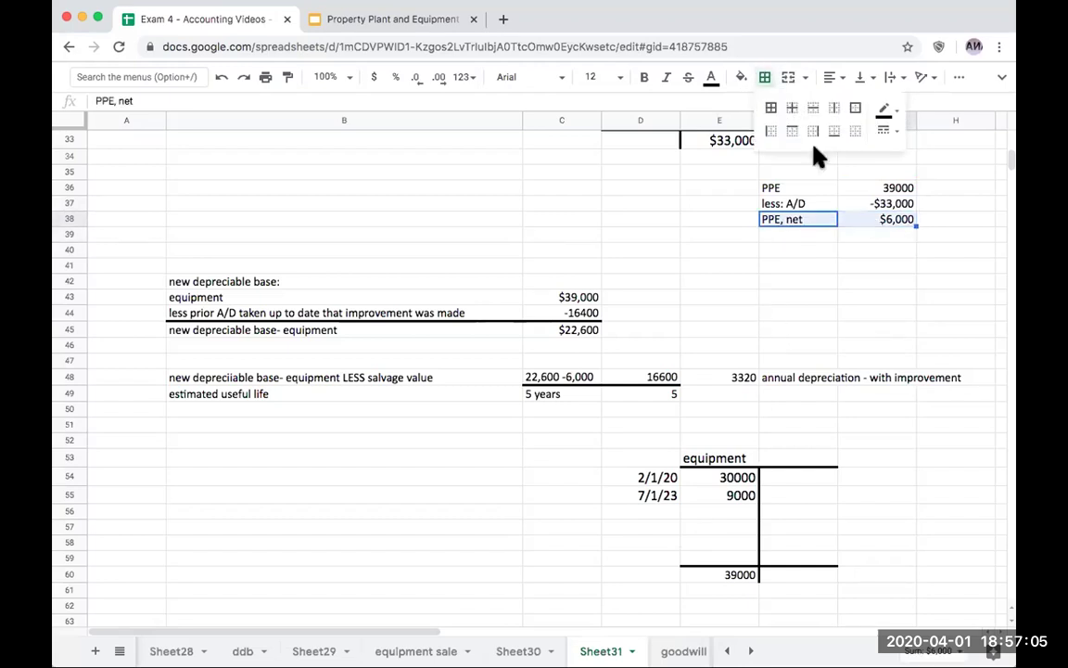
click(792, 131)
scroll(646, 304, up, 3)
scroll(646, 305, up, 5)
scroll(647, 304, down, 2)
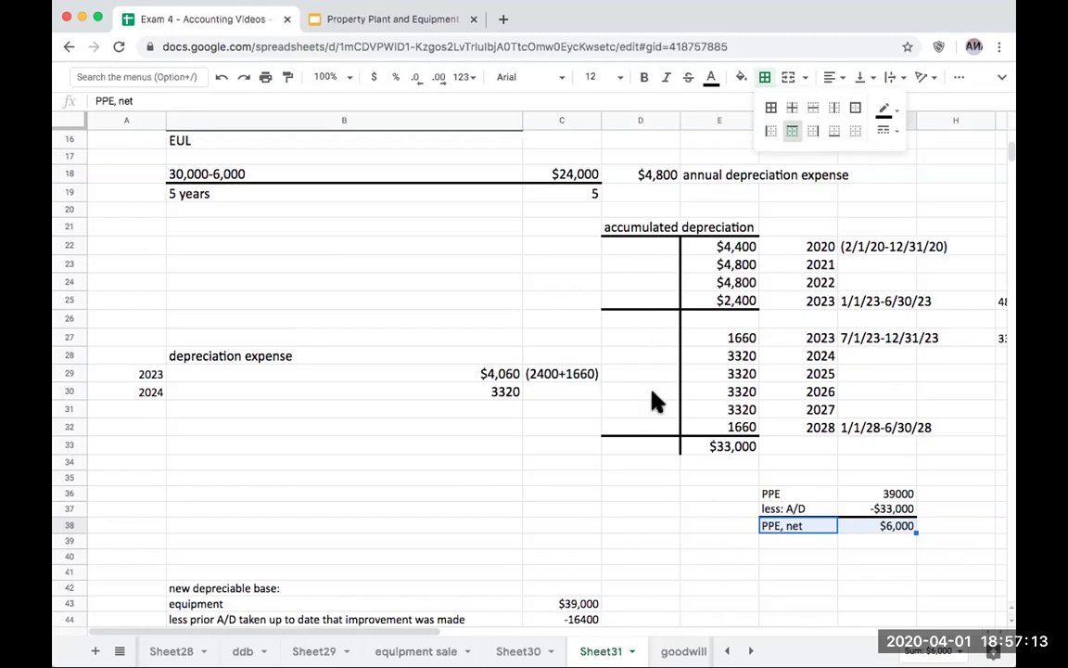
scroll(653, 397, up, 4)
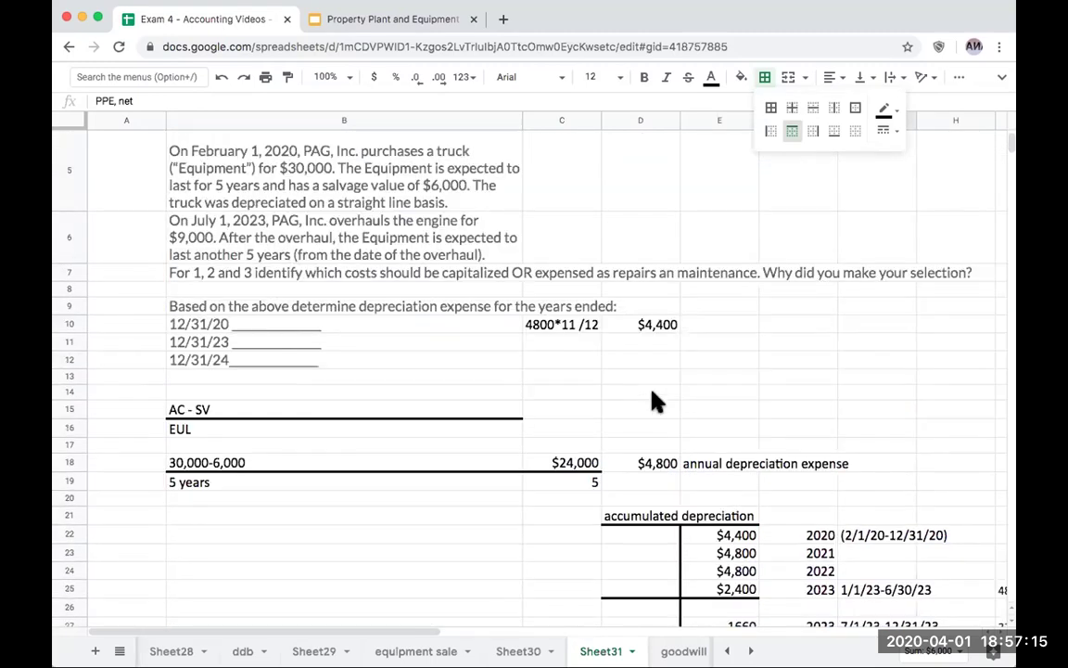
scroll(654, 402, down, 3)
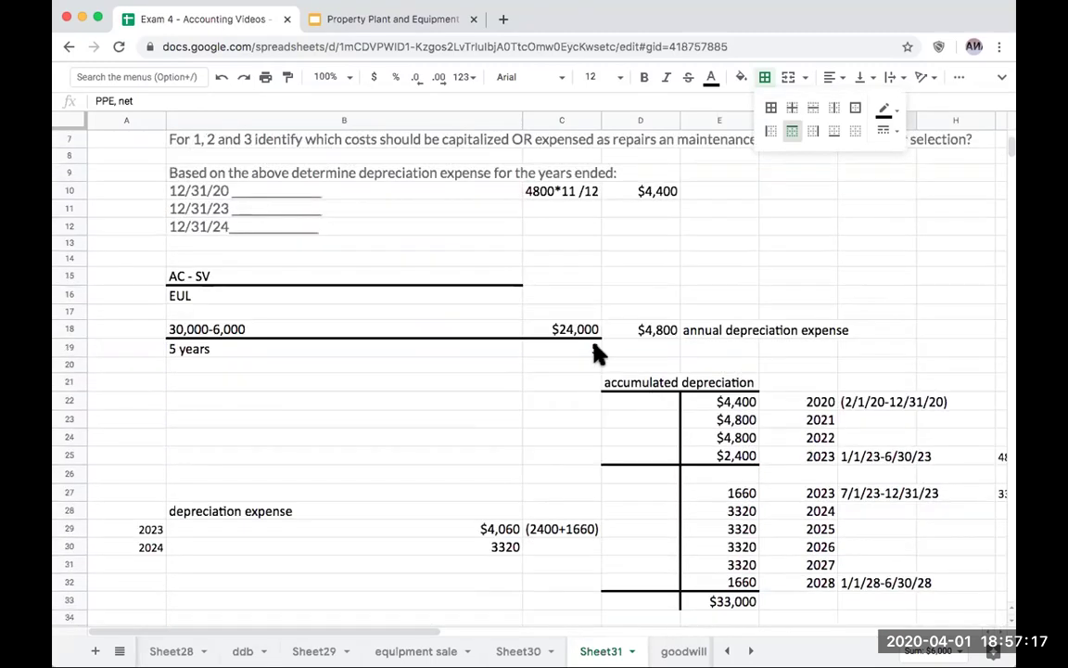
click(316, 21)
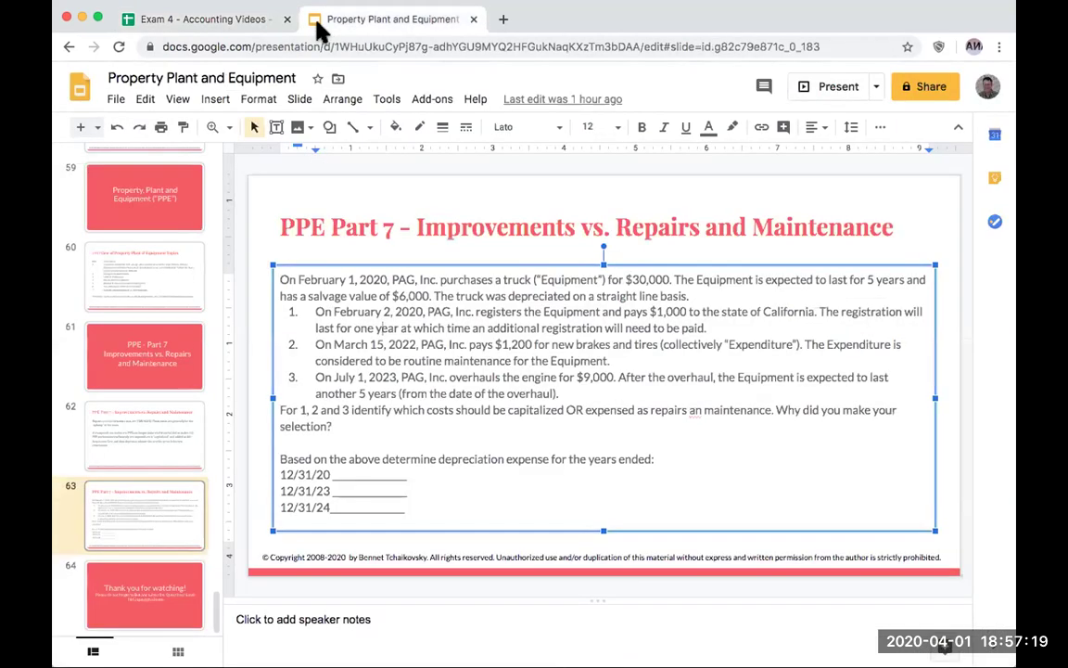
Show slide 63, the PPE Part 7 truck improvements problem, full screen, then exit
click(830, 88)
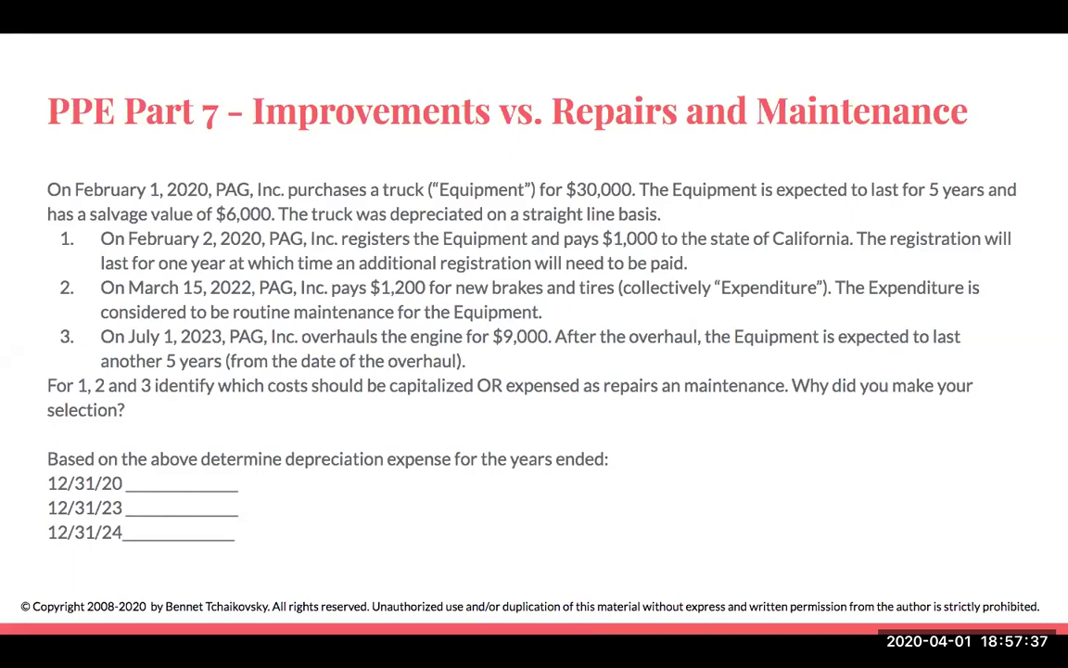
key(Escape)
Check the depreciation figures in C45, C43, C44, E25 and C49 on the spreadsheet
click(162, 18)
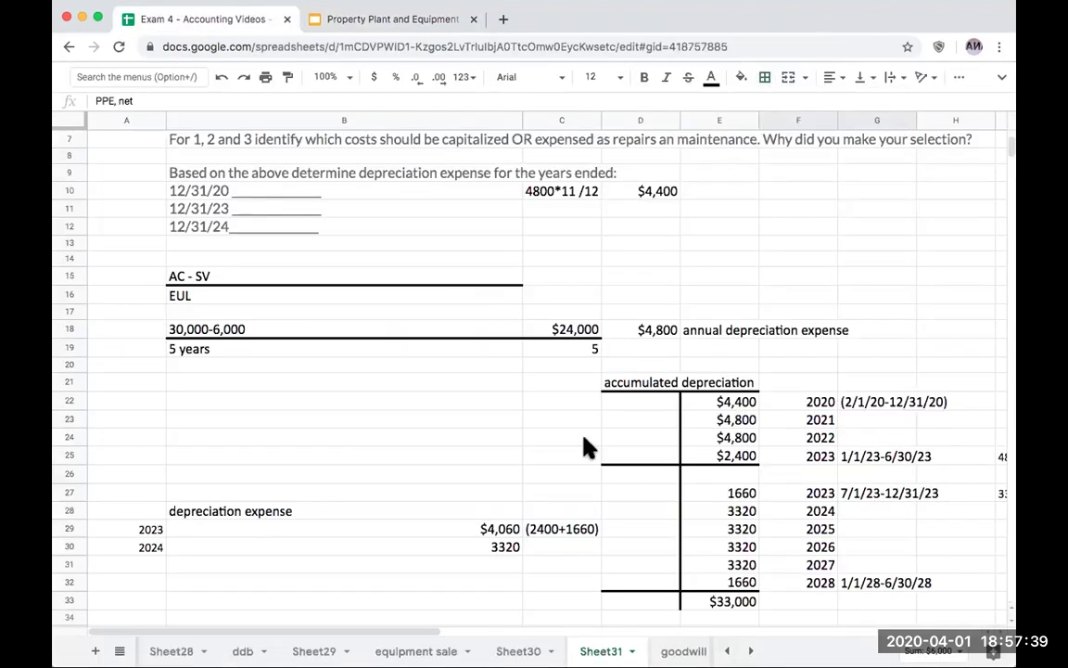
scroll(585, 454, down, 2)
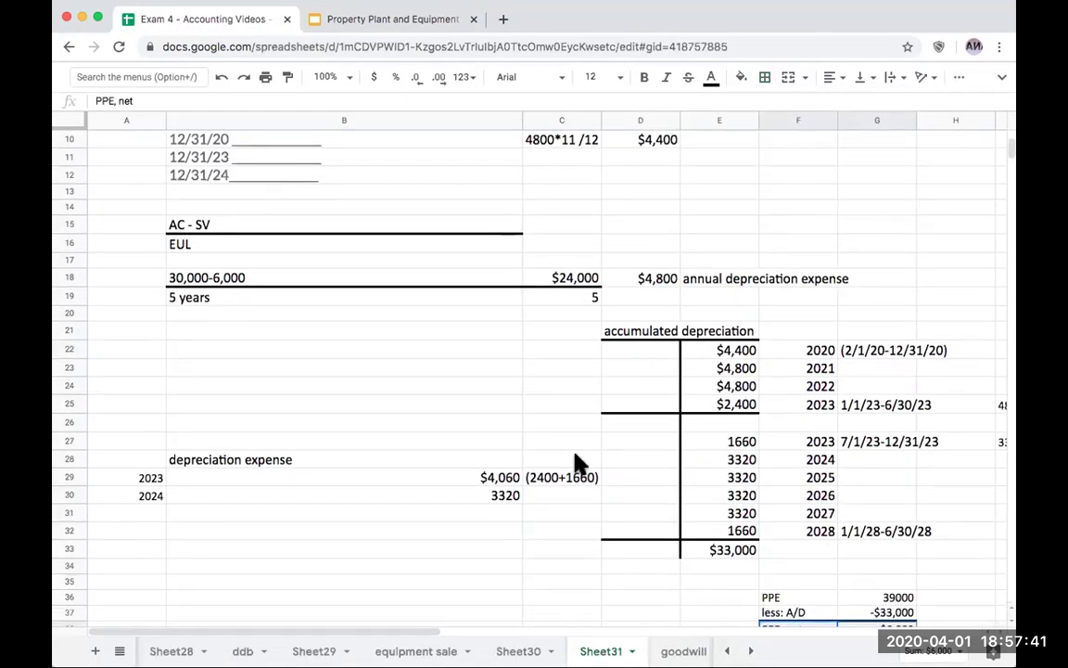
scroll(575, 464, down, 5)
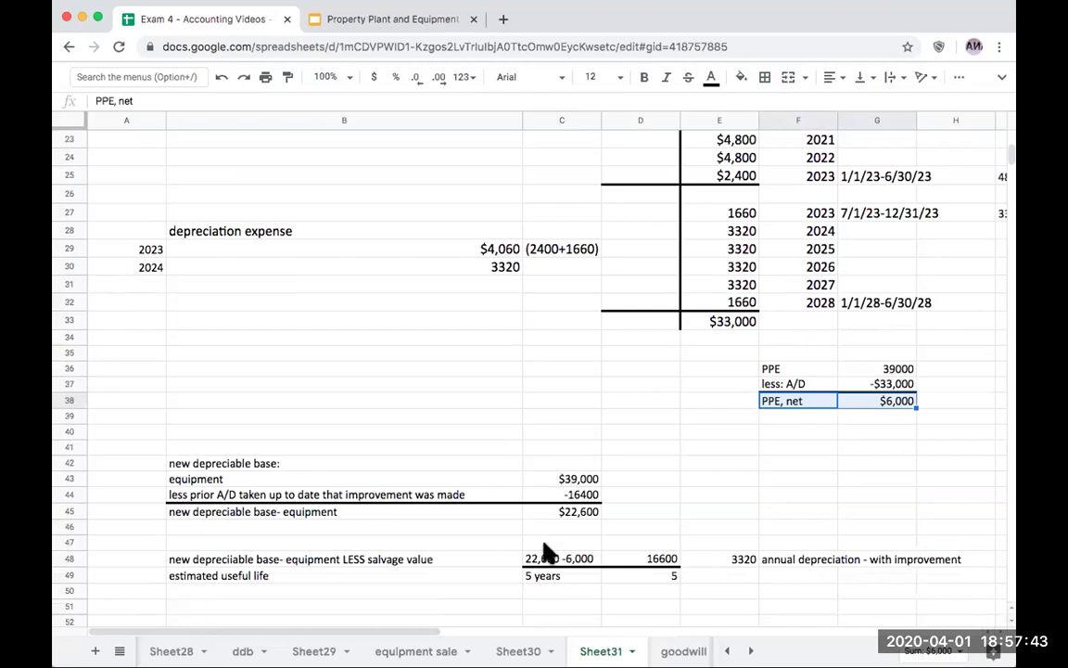
click(572, 513)
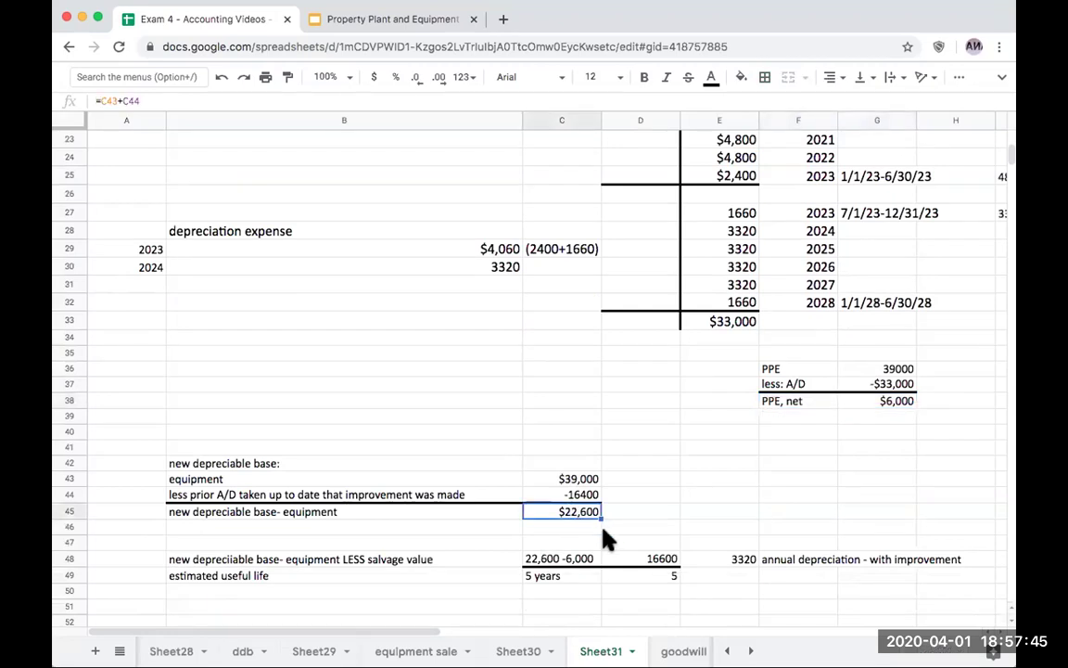
click(576, 483)
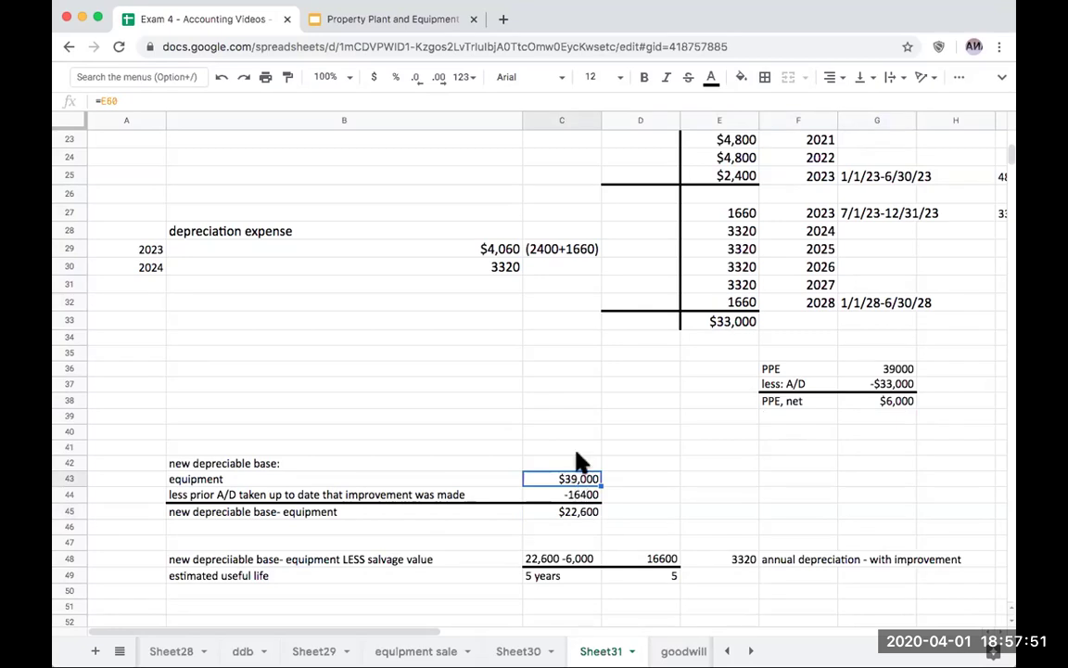
click(579, 495)
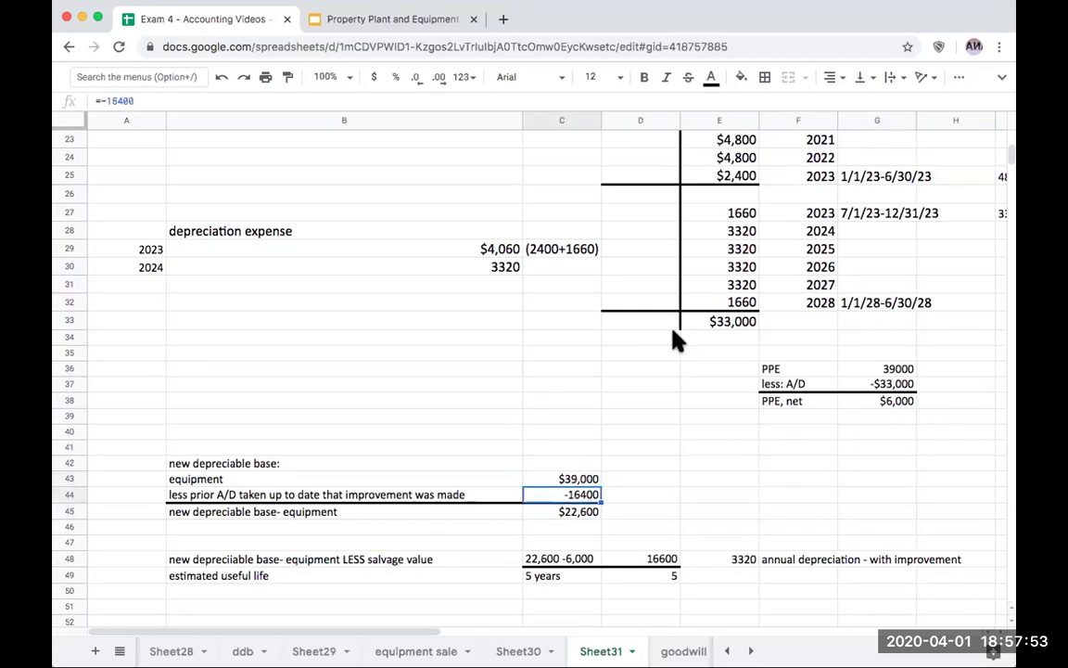
click(738, 183)
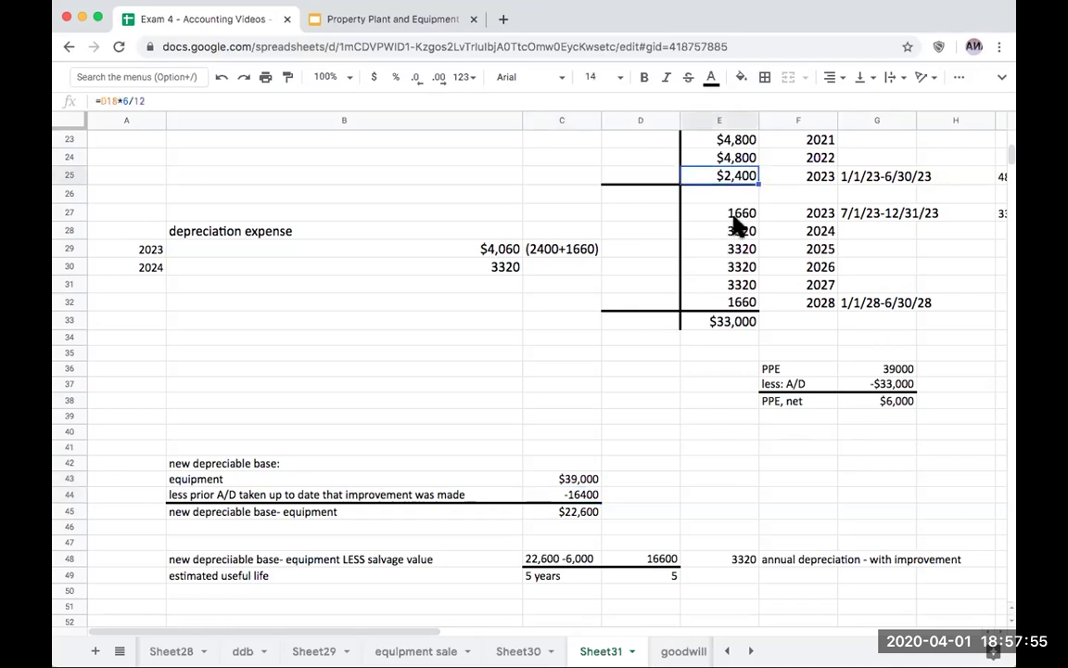
click(582, 519)
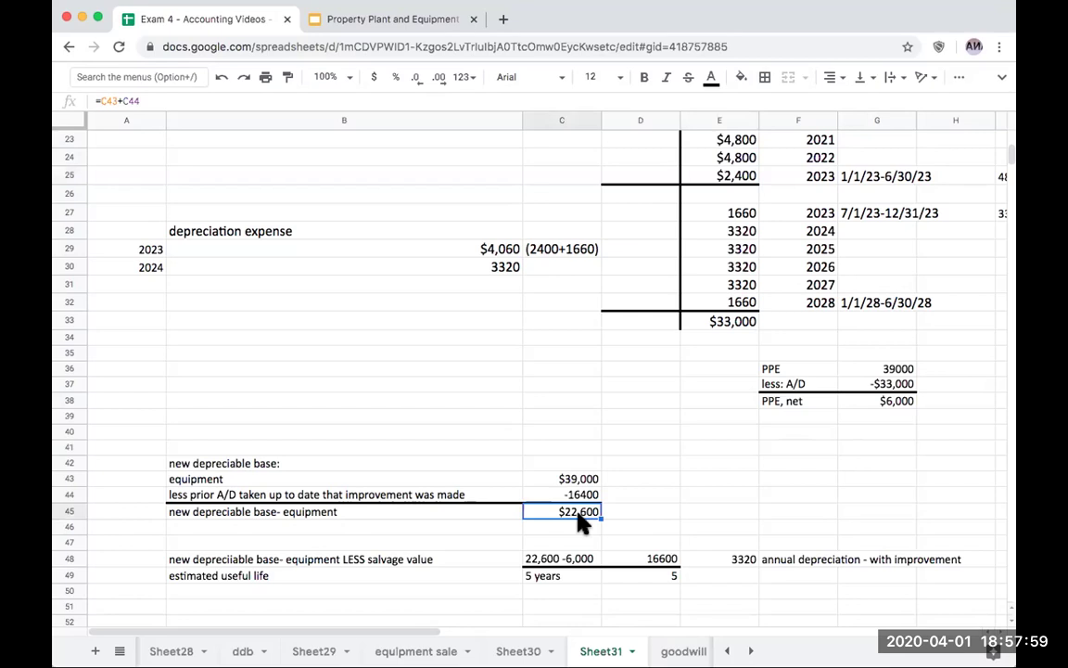
click(562, 584)
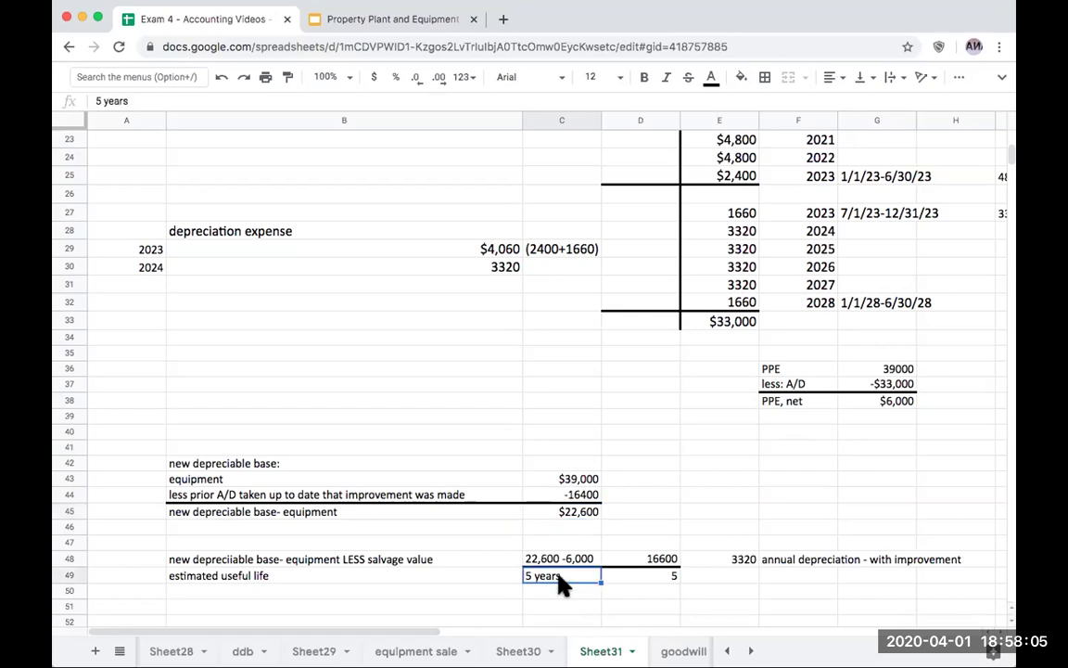
click(742, 577)
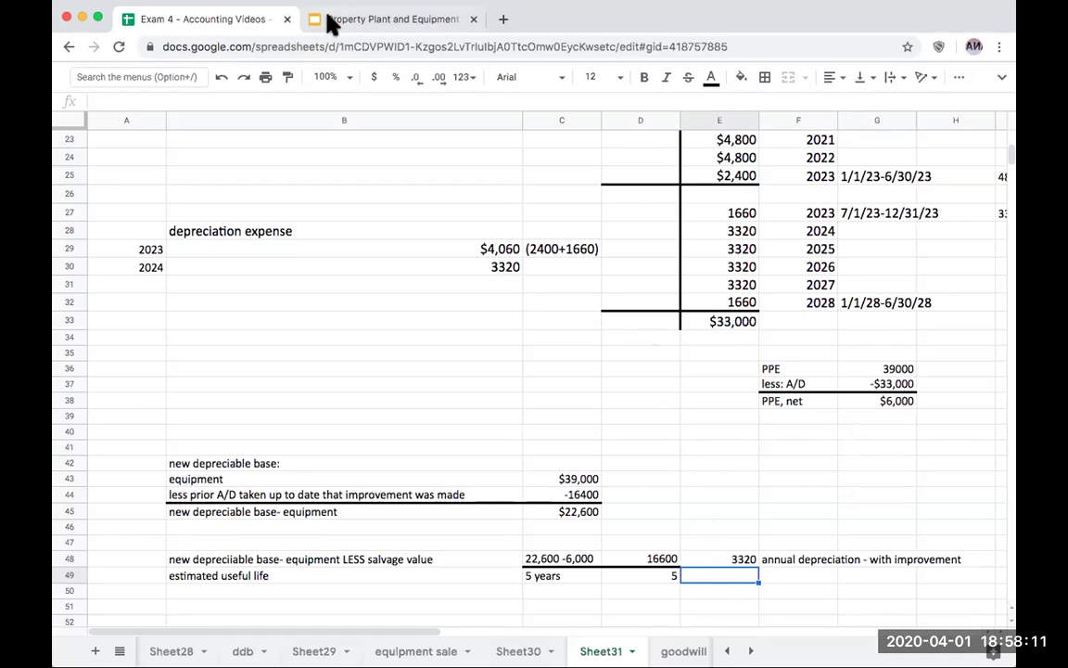
Present the slides and advance to slide 64, the closing Thank you for watching! slide
click(390, 19)
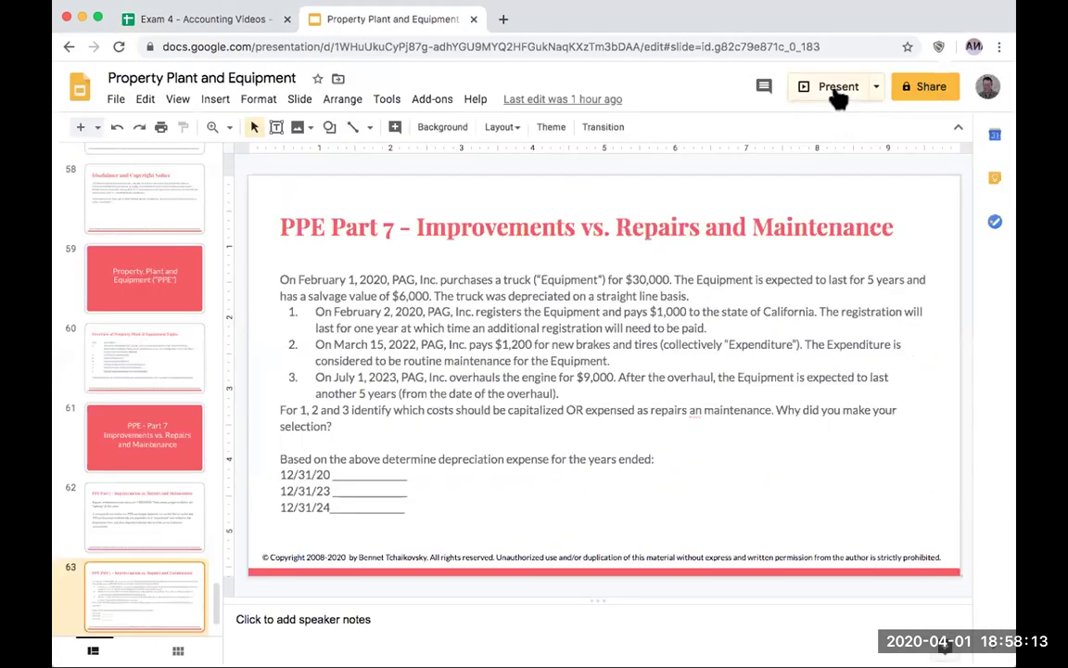
click(835, 93)
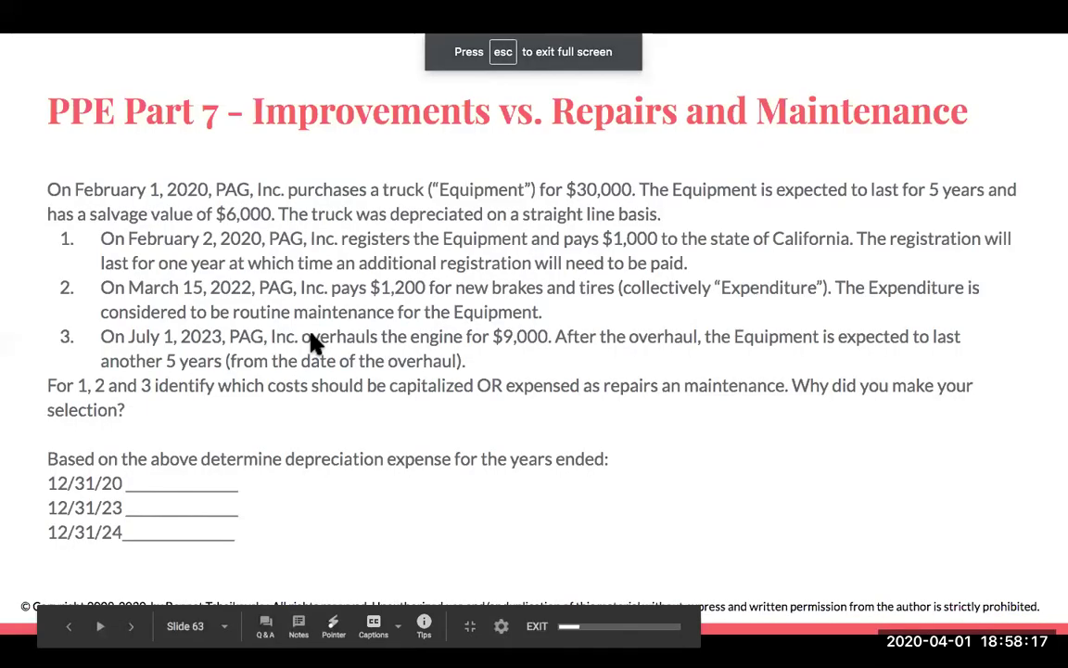
click(312, 341)
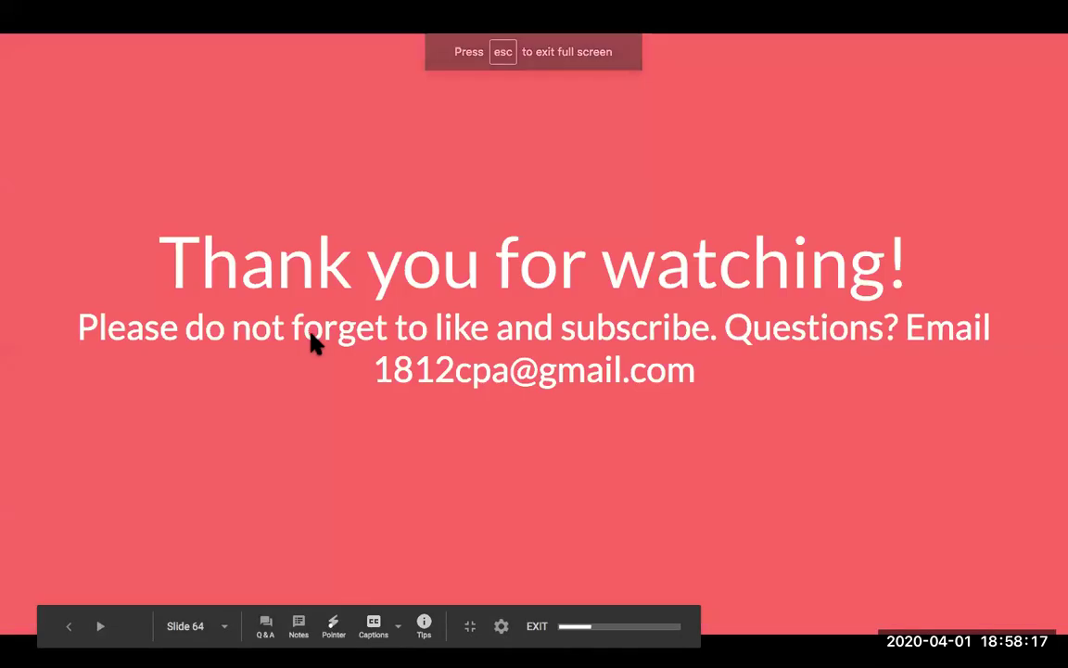